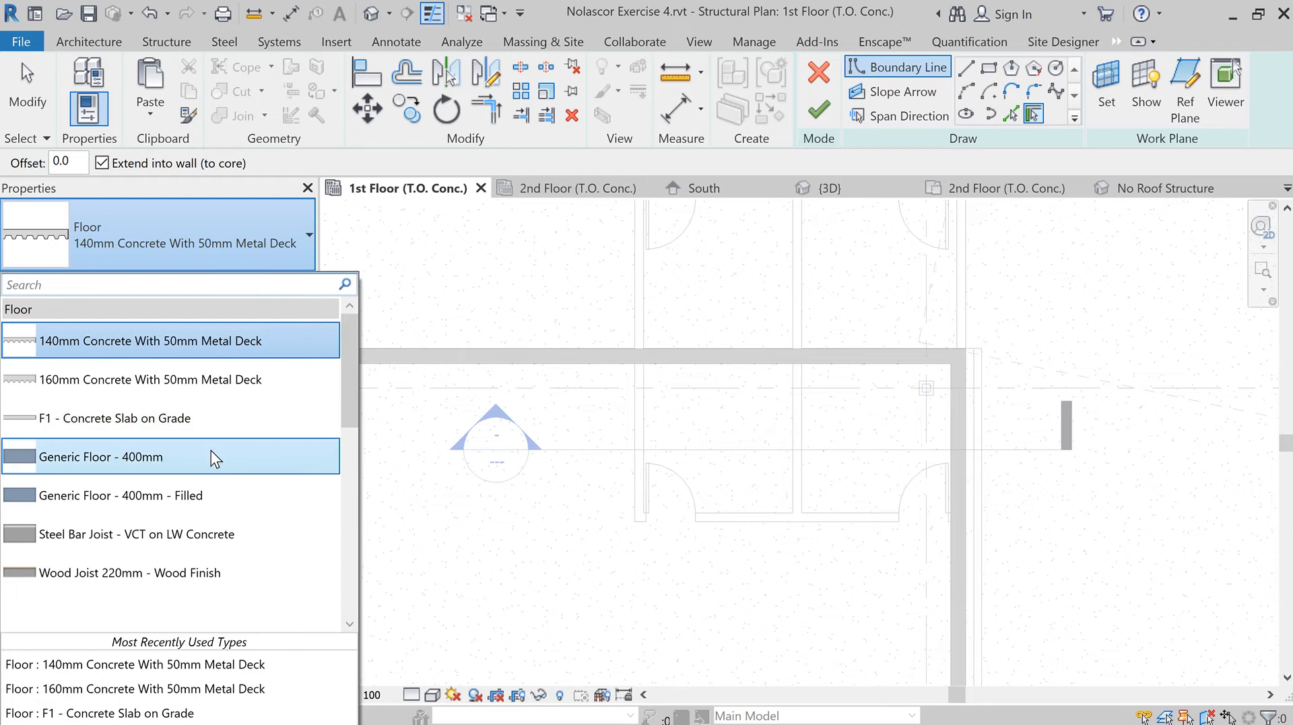
# Step: Choose the Generic Floor - 400mm type and duplicate it as a new floor type named 15mm VCT
pyautogui.click(212, 450)
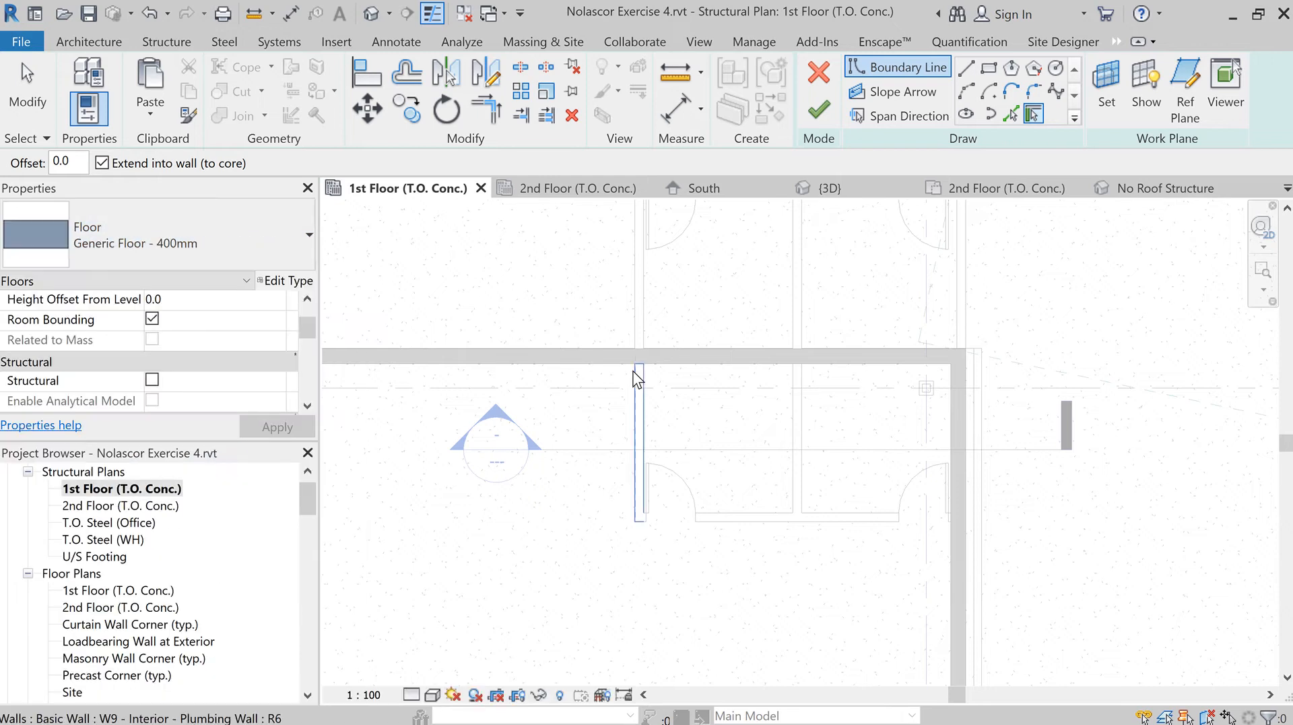
pyautogui.click(305, 280)
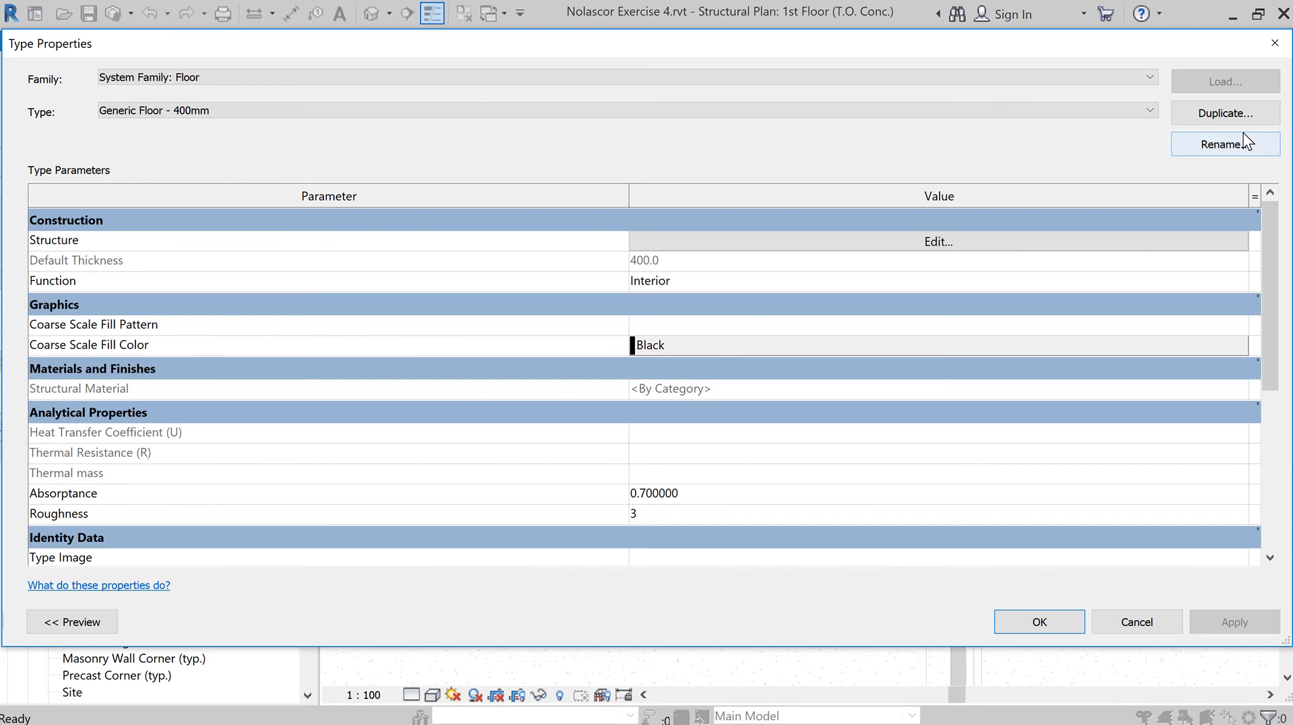
pyautogui.click(1235, 117)
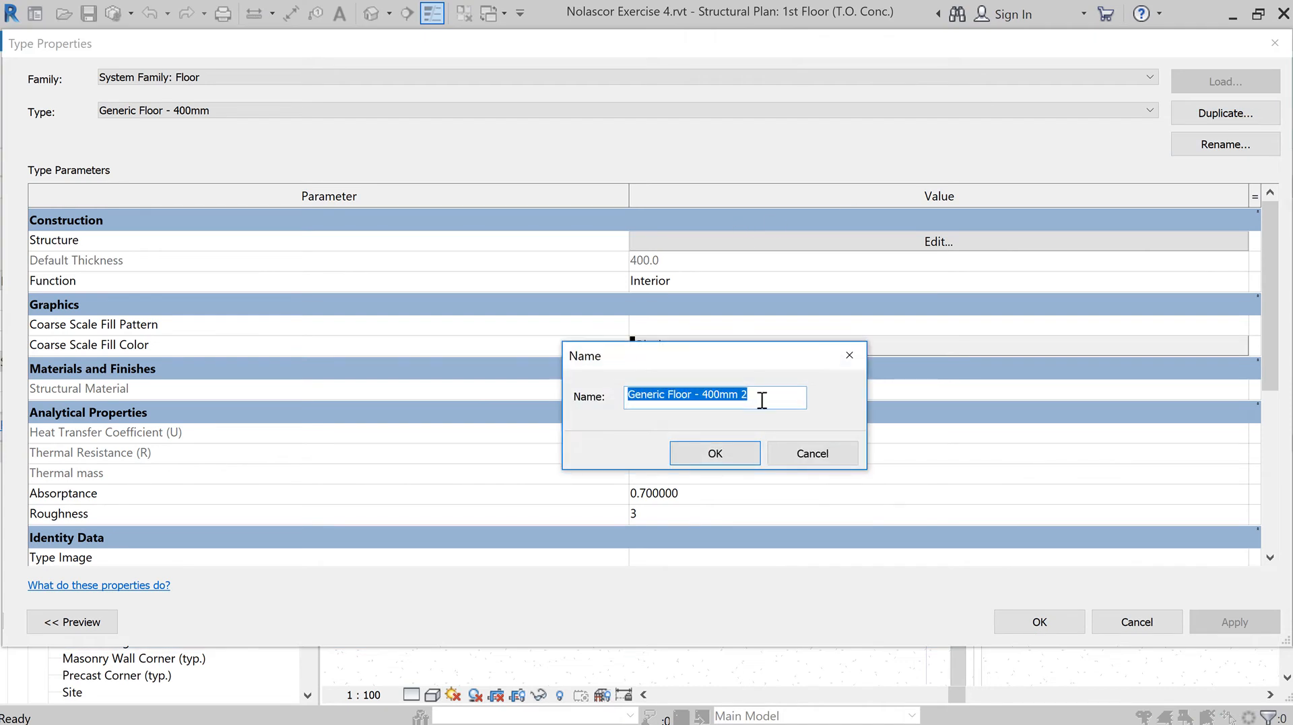
pyautogui.write('15')
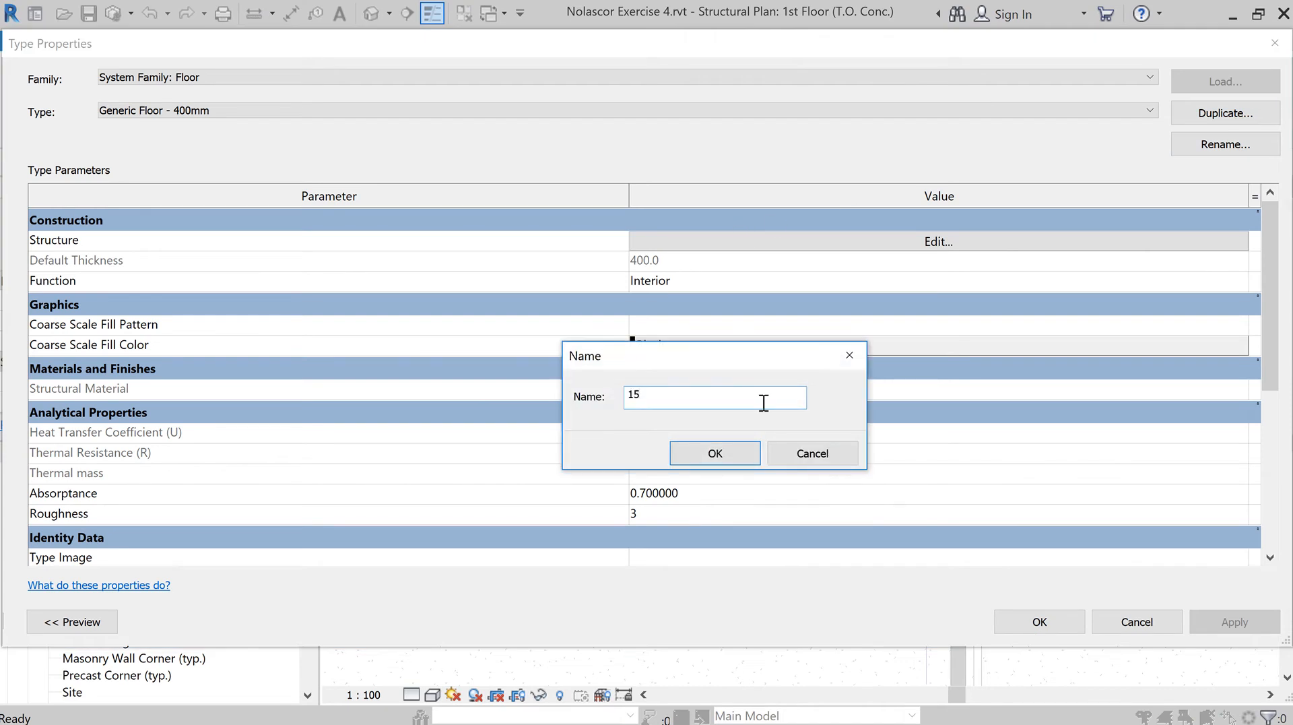
pyautogui.write('mm VCT')
pyautogui.click(714, 456)
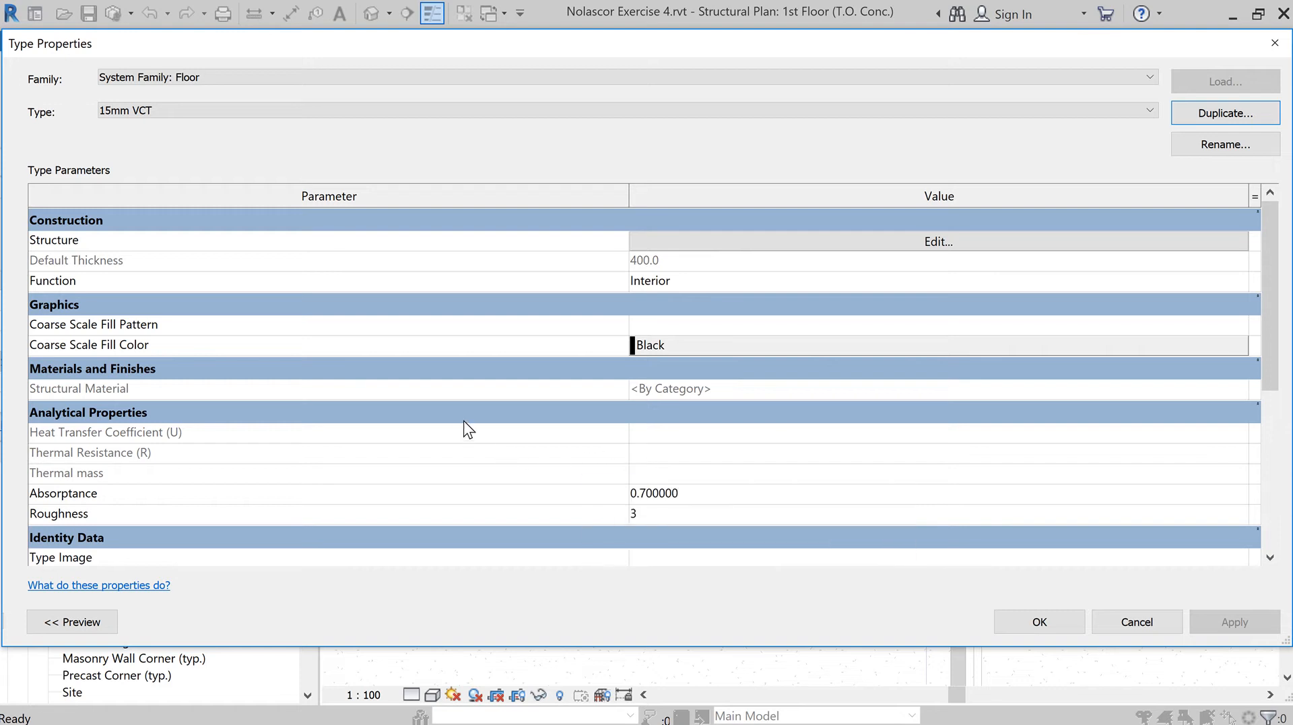
# Step: Set the 15mm VCT type's structure layer to 15 mm thick with the Vinyl Composition Tile material
pyautogui.click(923, 240)
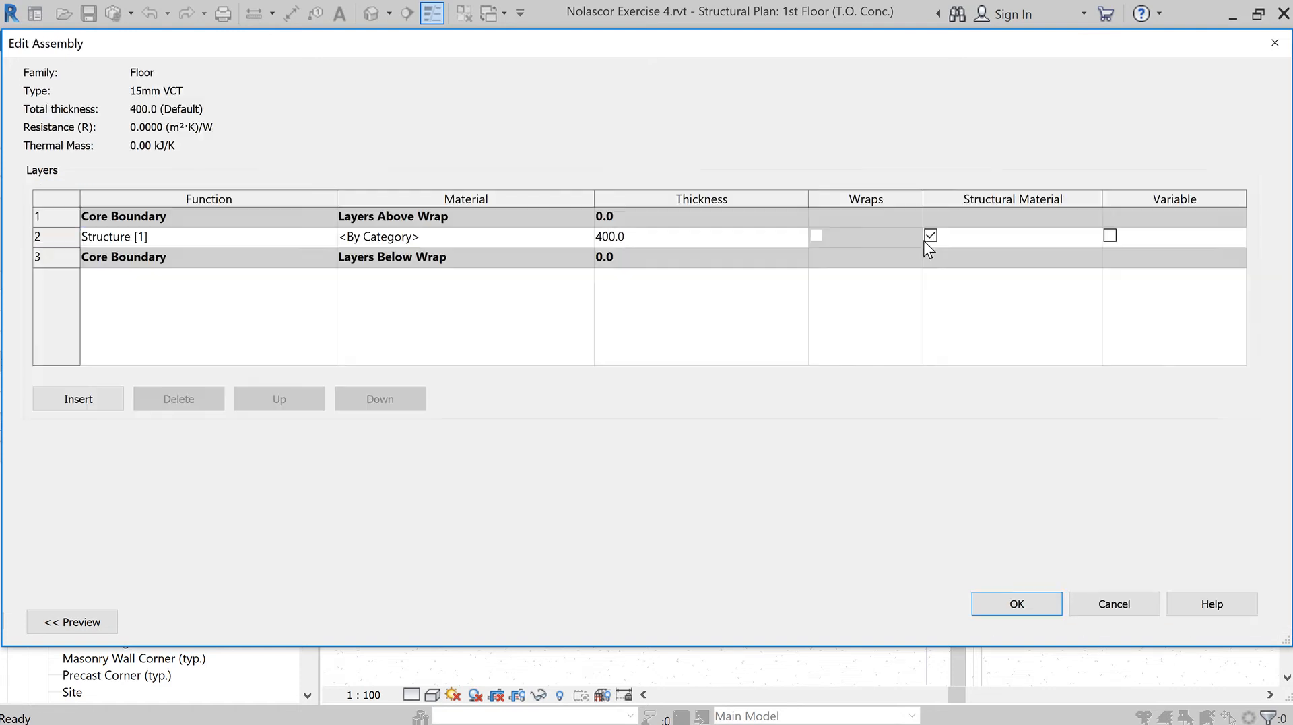
pyautogui.click(682, 237)
pyautogui.write('15')
pyautogui.click(551, 242)
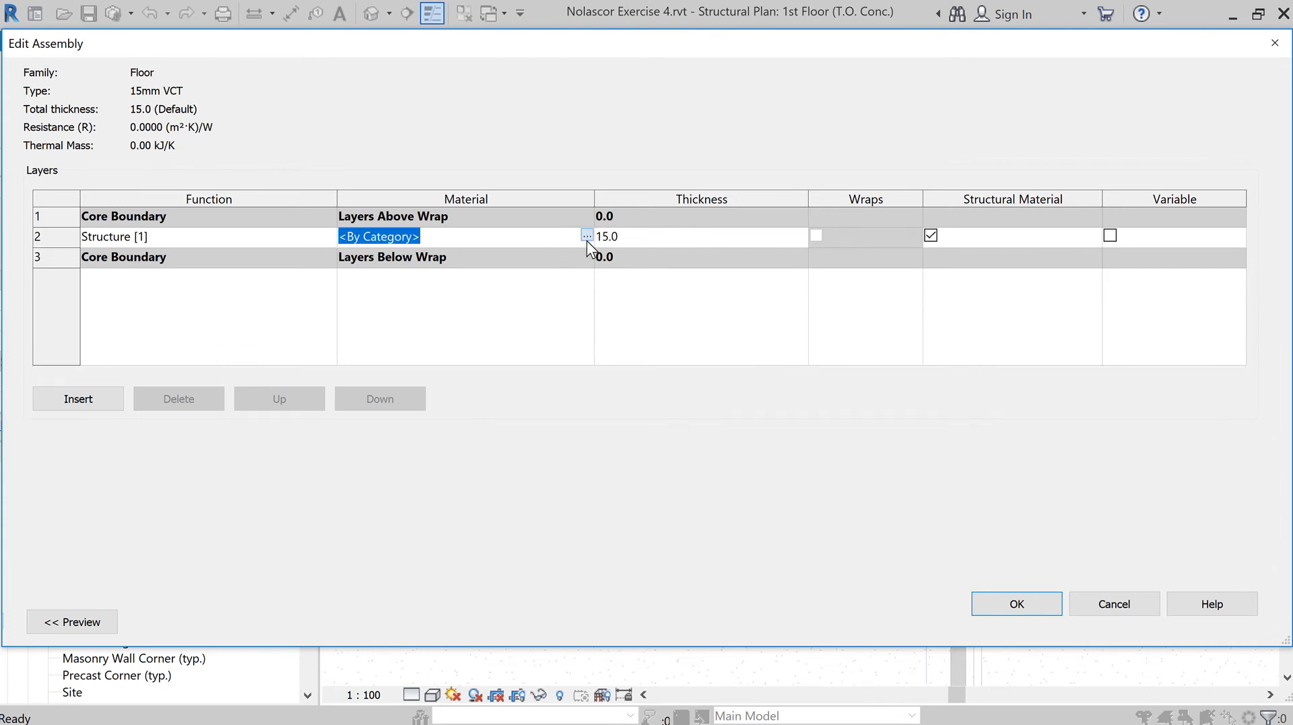
pyautogui.click(587, 236)
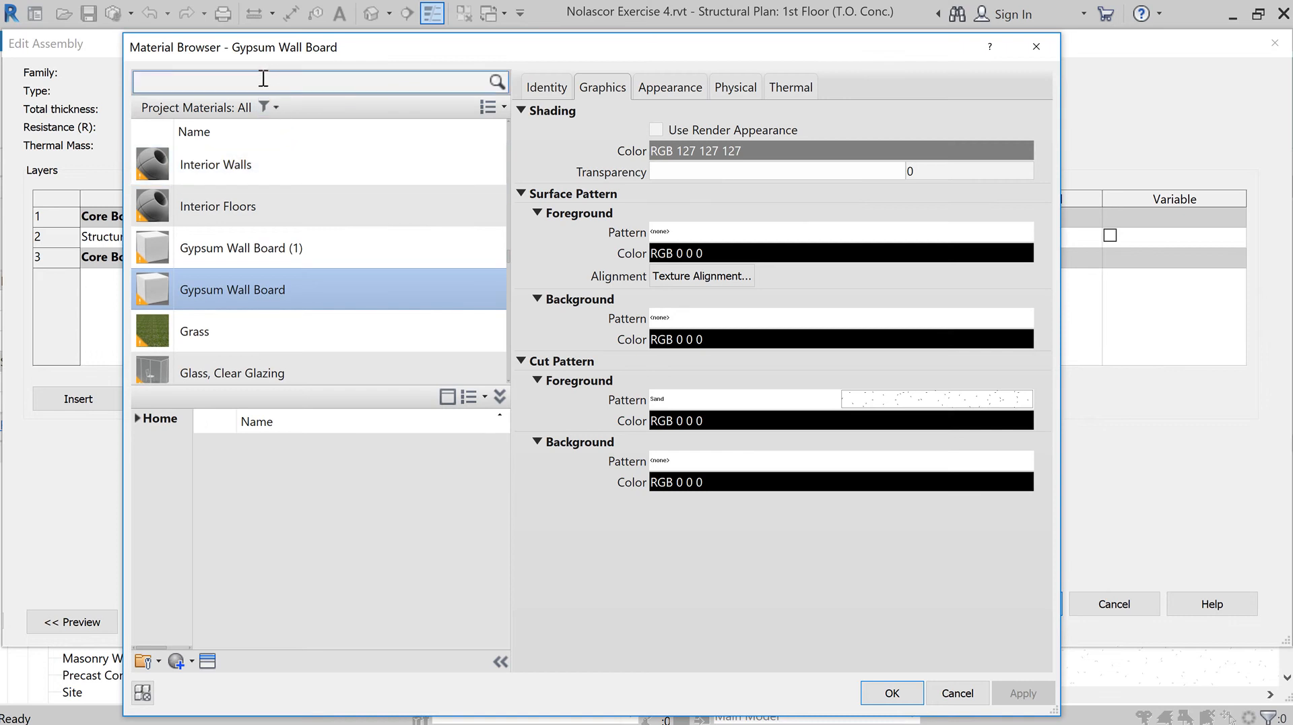
pyautogui.write('vin')
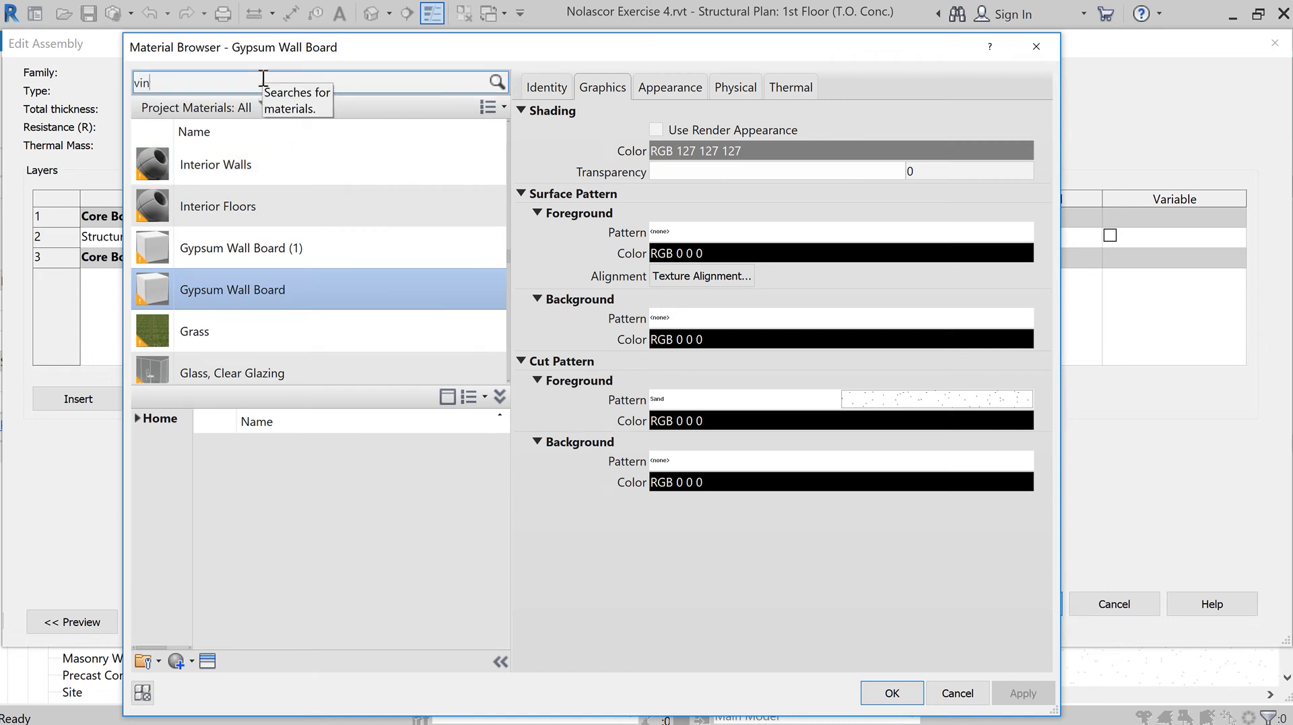
pyautogui.write('yl')
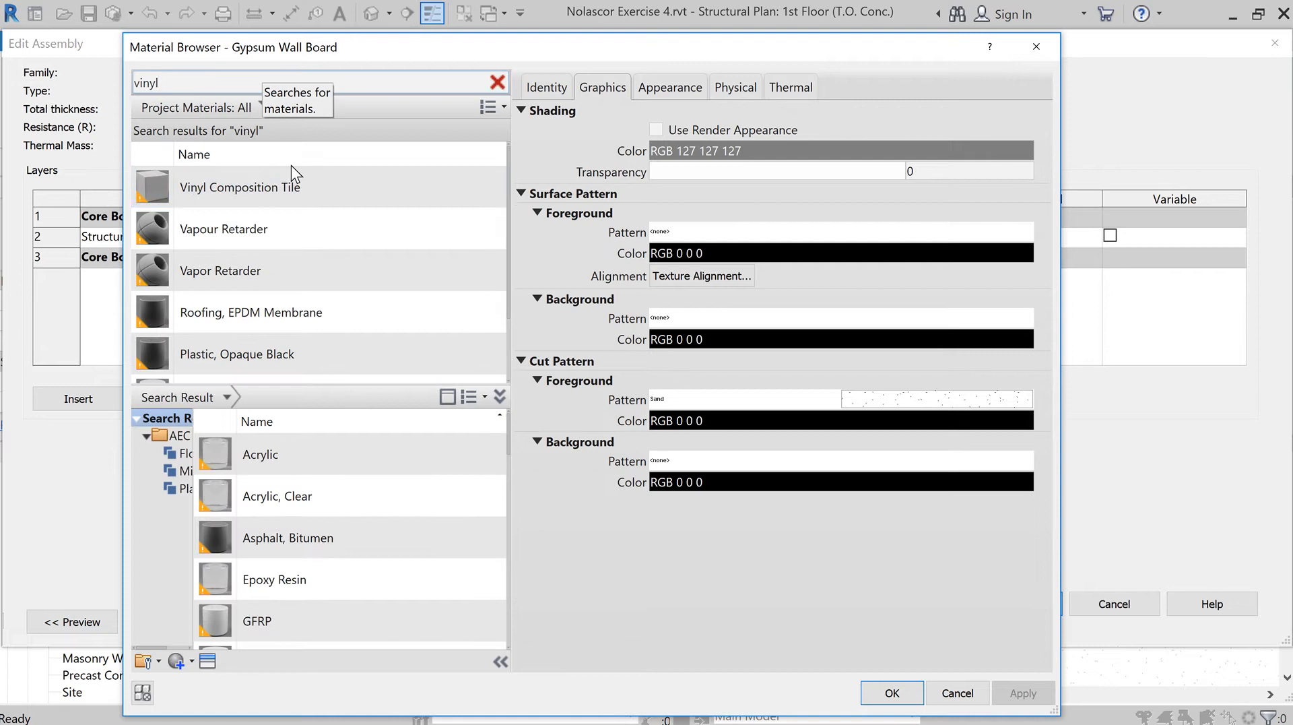
pyautogui.click(323, 195)
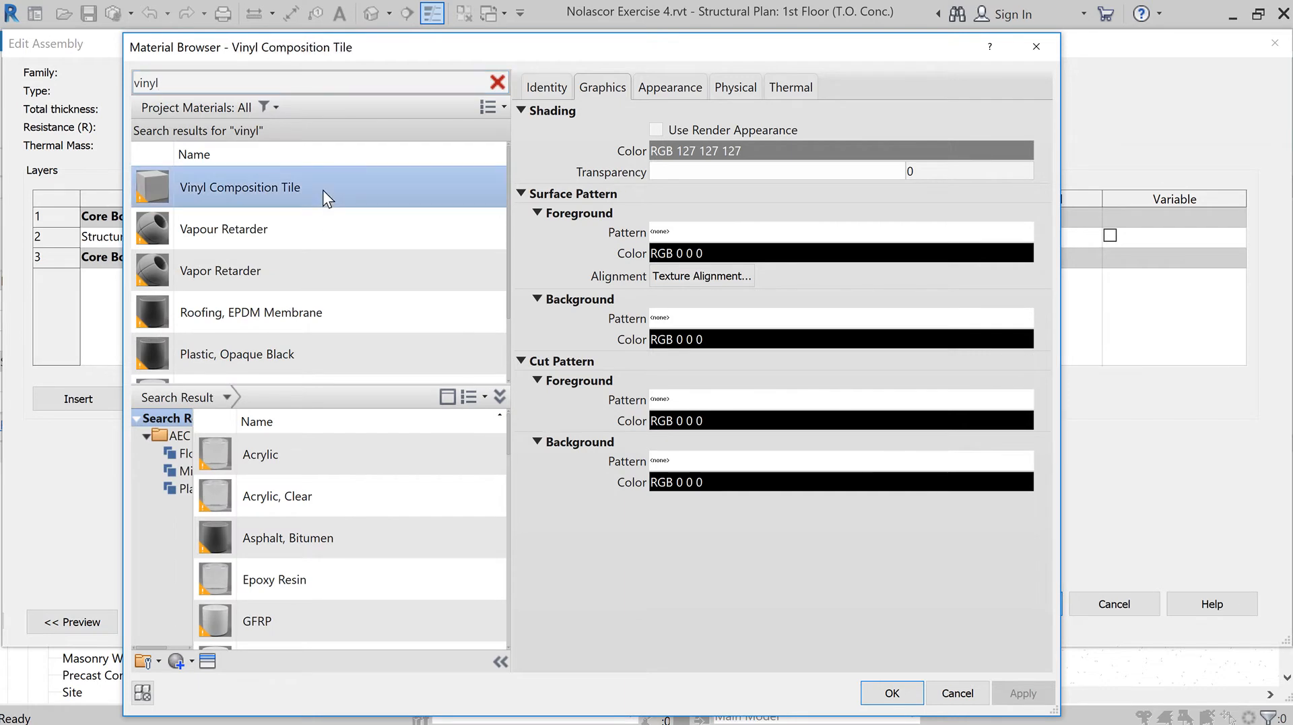
pyautogui.click(886, 694)
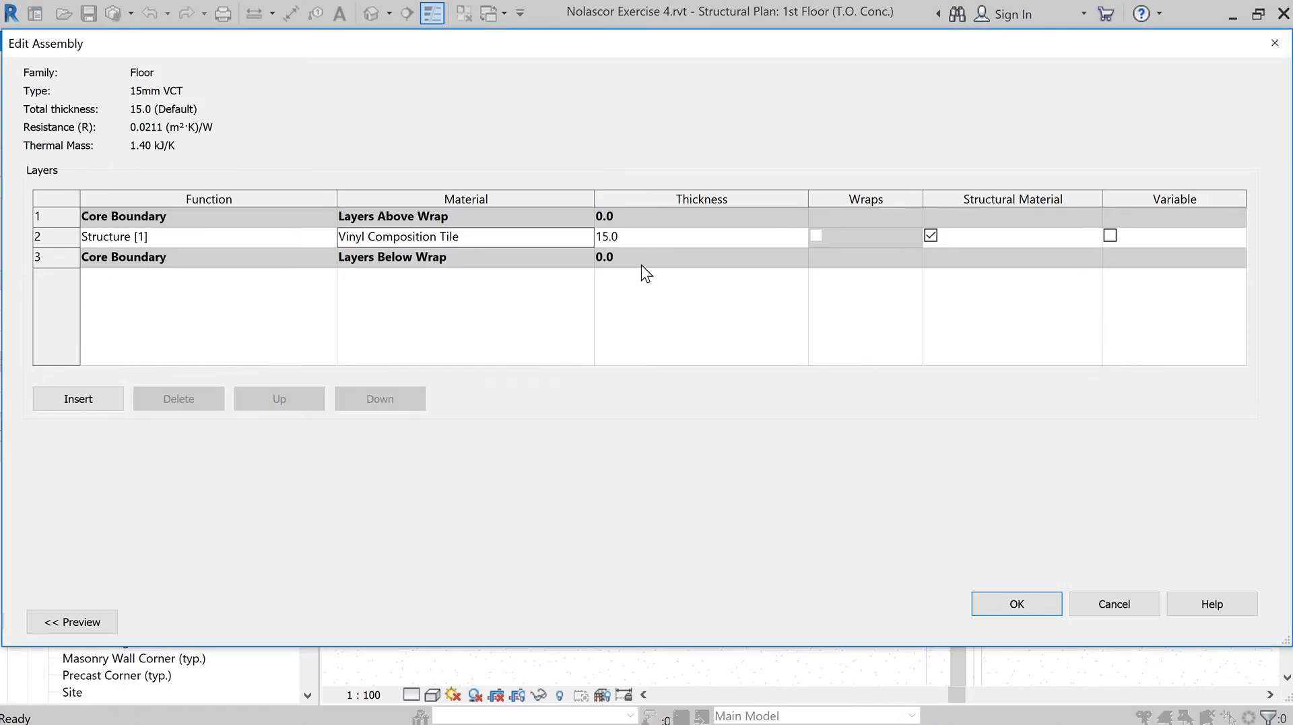
pyautogui.click(994, 605)
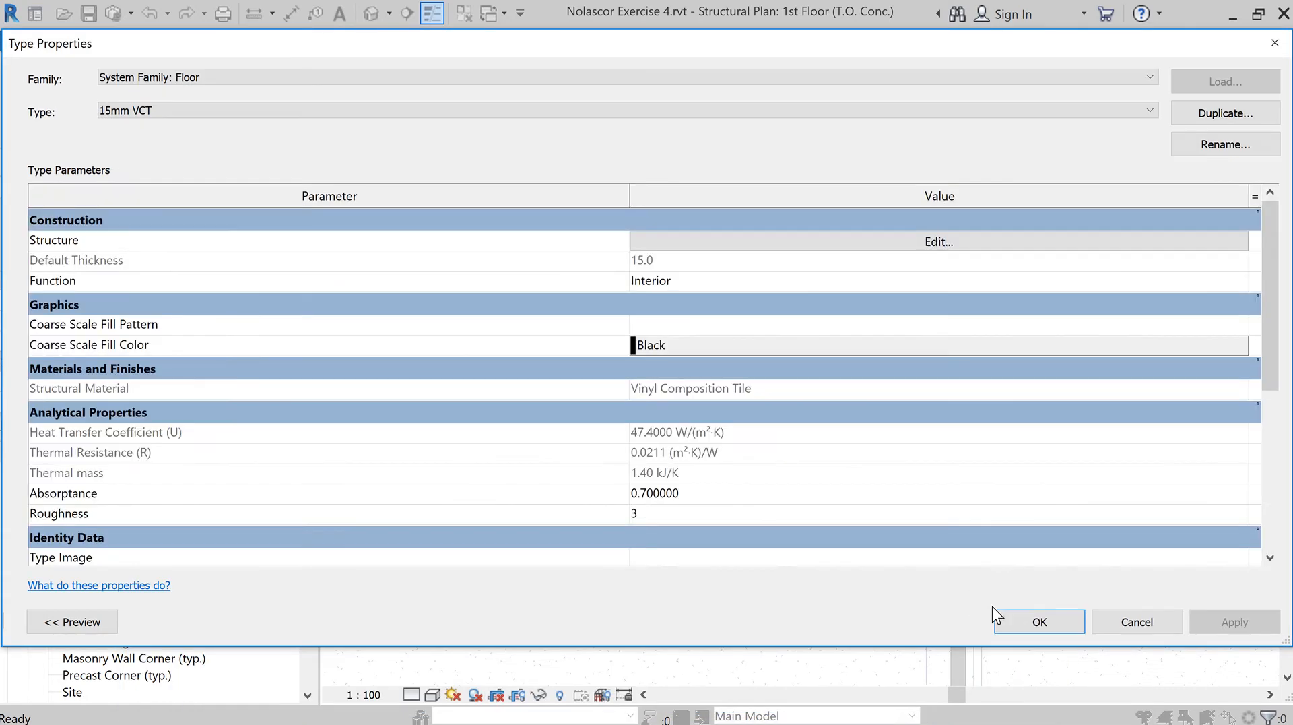
pyautogui.click(1021, 623)
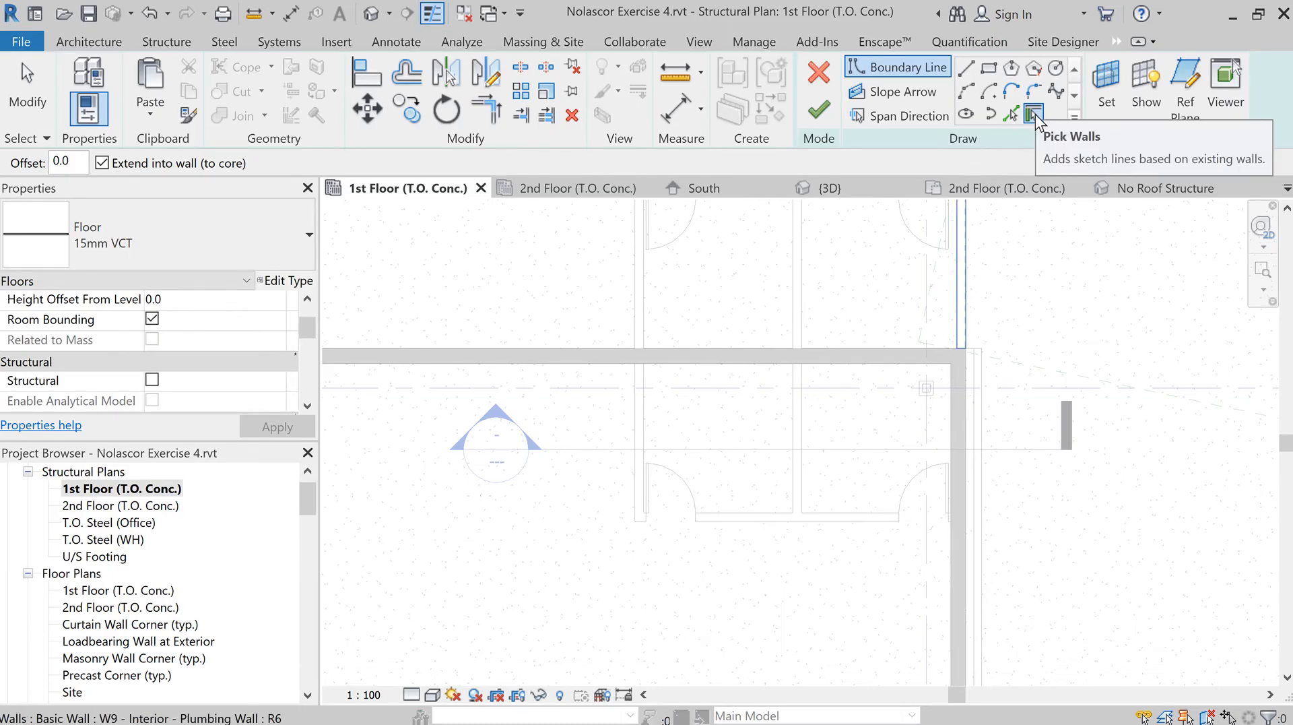
# Step: Create floor boundary lines from the four walls enclosing the western small room south of the thick masonry wall
pyautogui.click(642, 418)
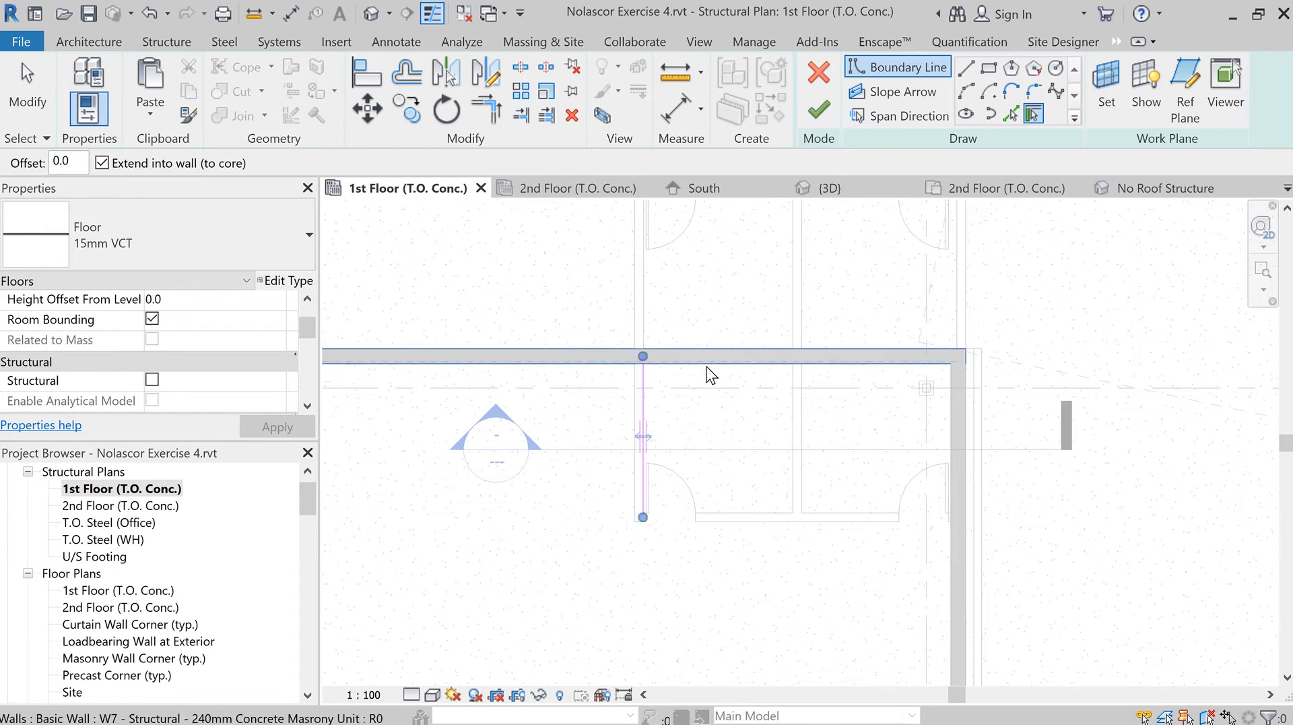
pyautogui.click(706, 366)
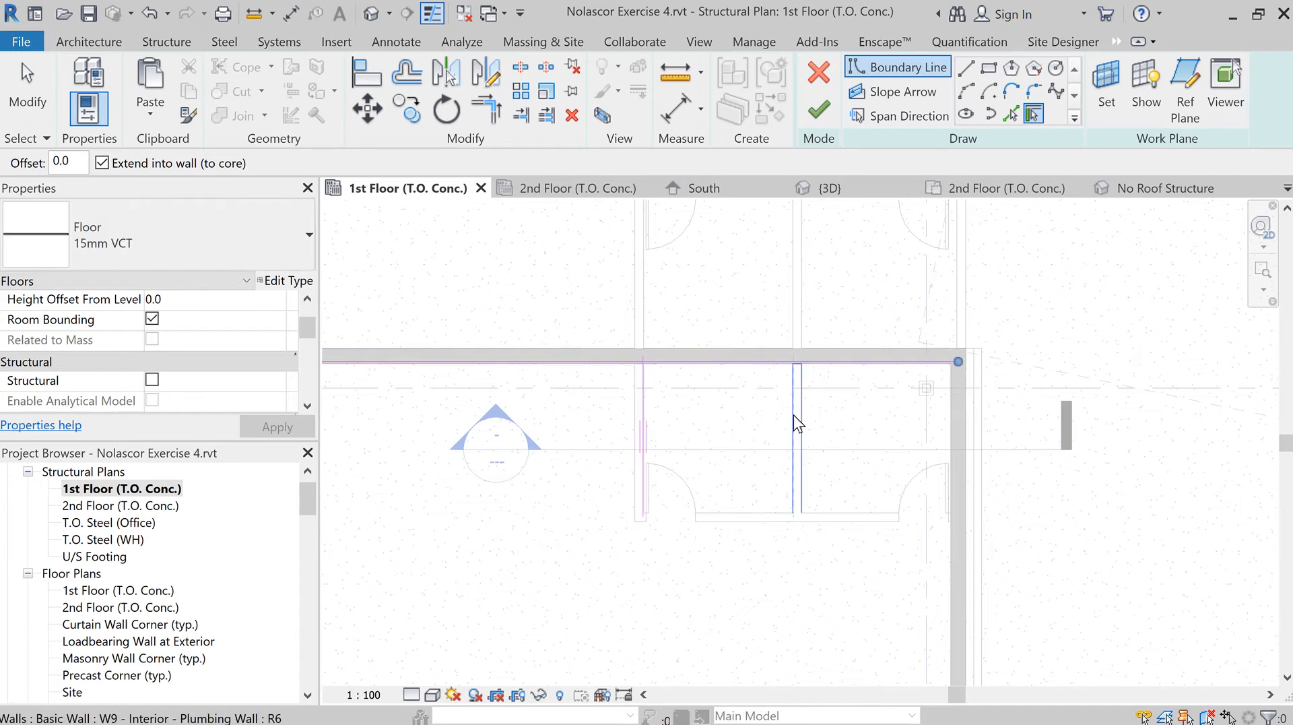
pyautogui.click(794, 415)
pyautogui.click(751, 515)
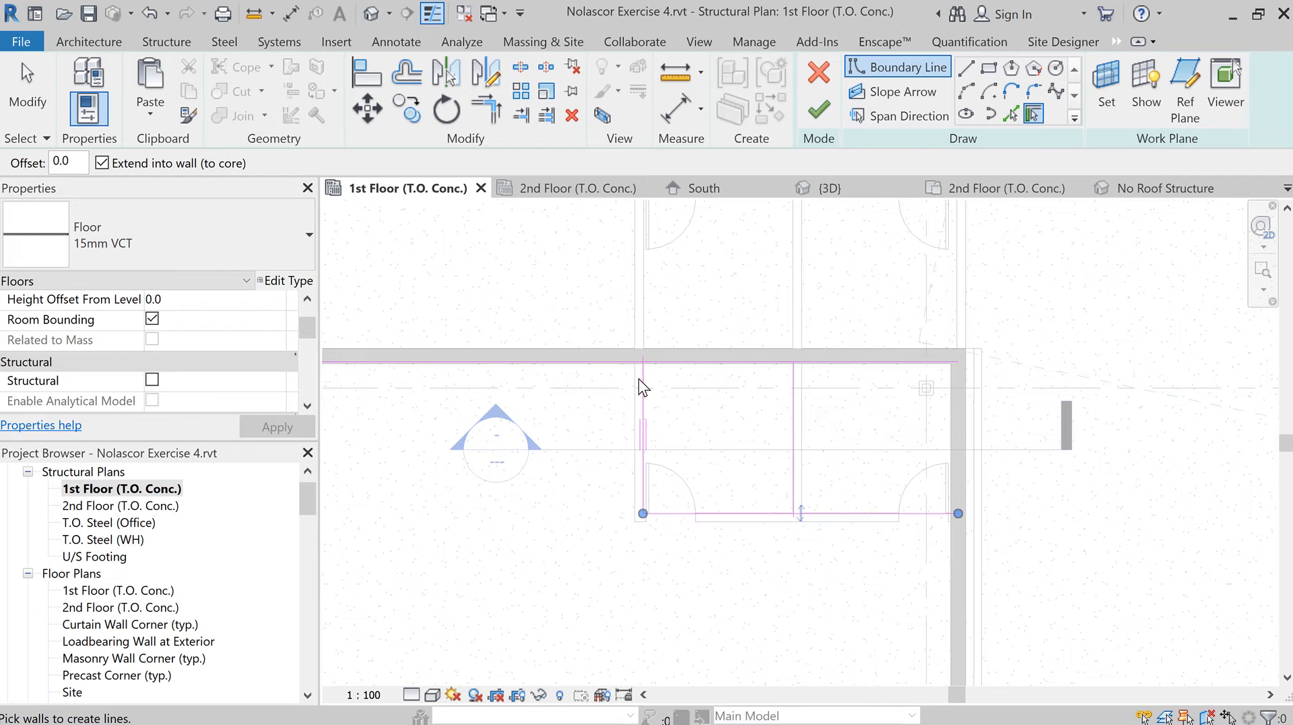
# Step: Trim the overlapping boundary lines to corners so they form a closed rectangle around the western small room
pyautogui.press('t')
pyautogui.press('r')
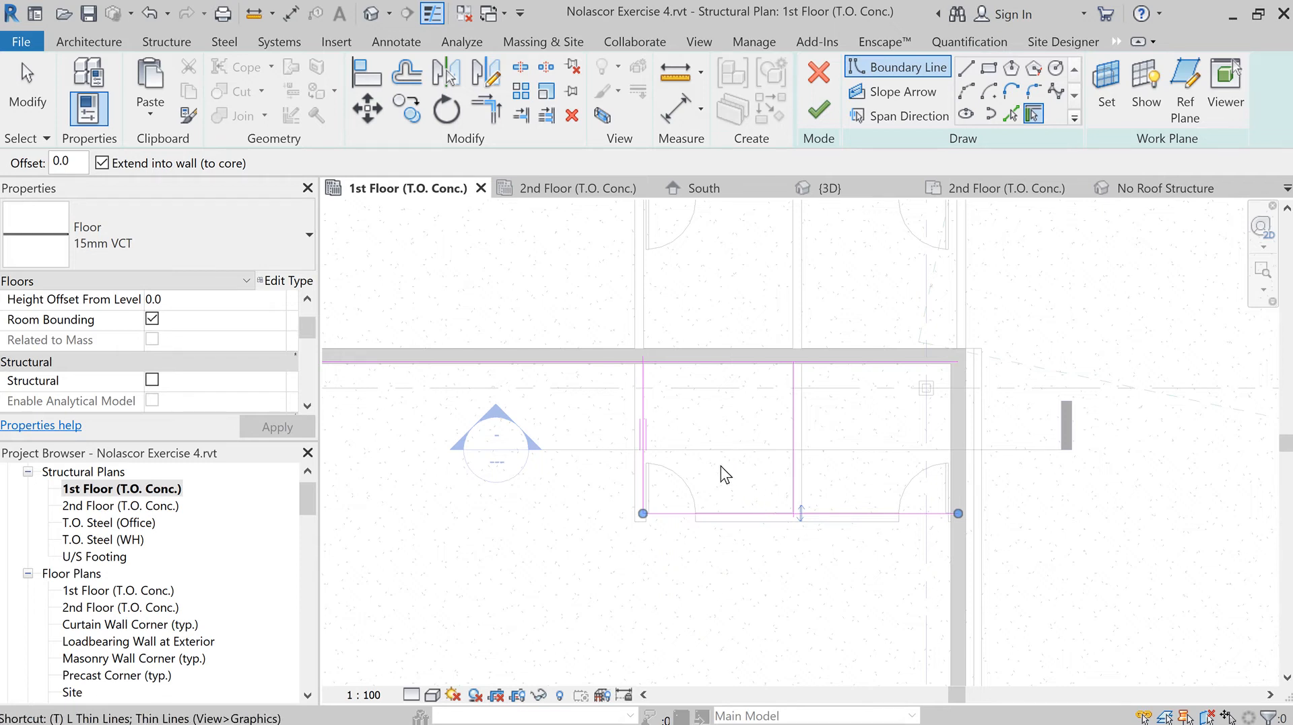
pyautogui.click(769, 512)
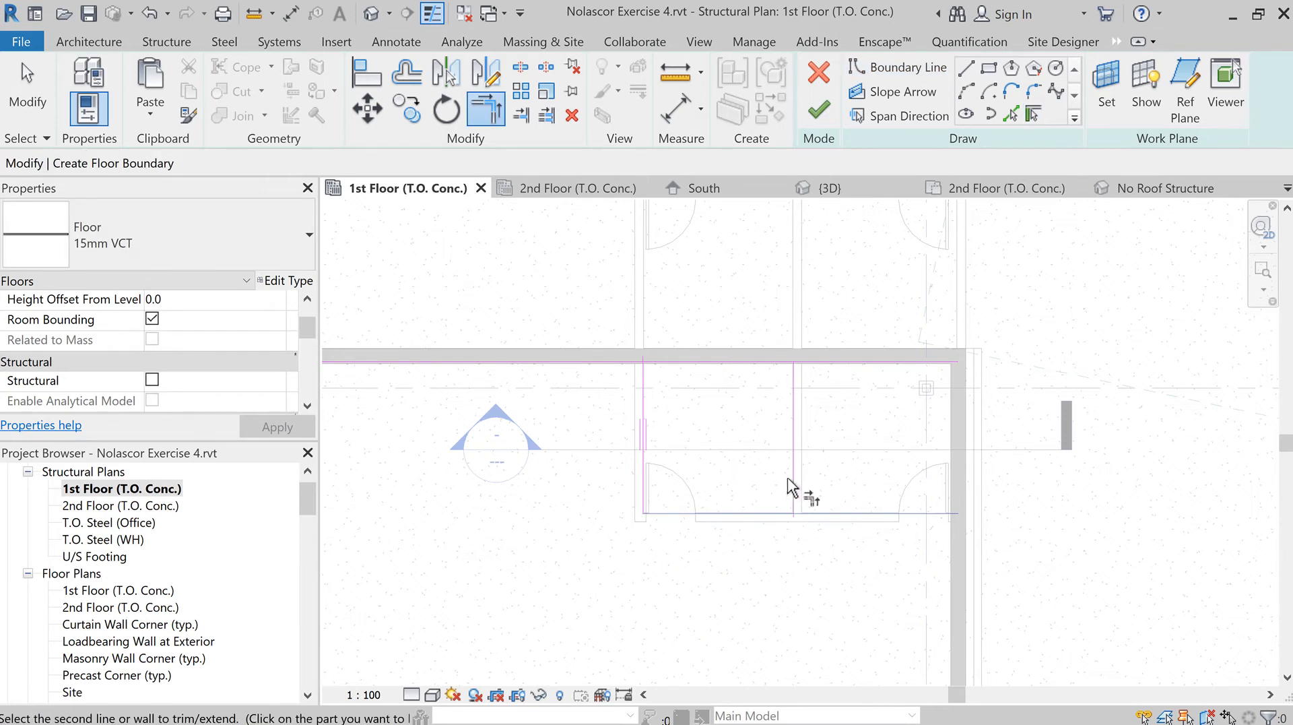
pyautogui.click(795, 482)
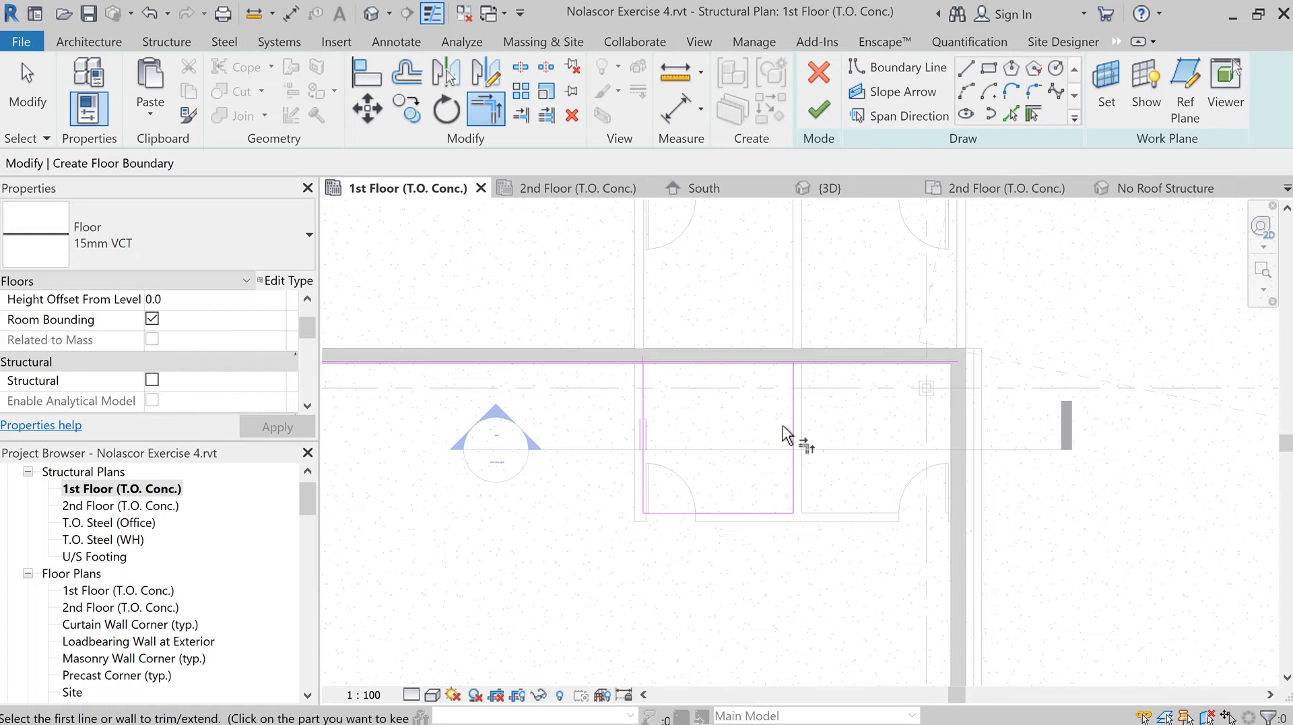
pyautogui.click(795, 382)
pyautogui.click(770, 362)
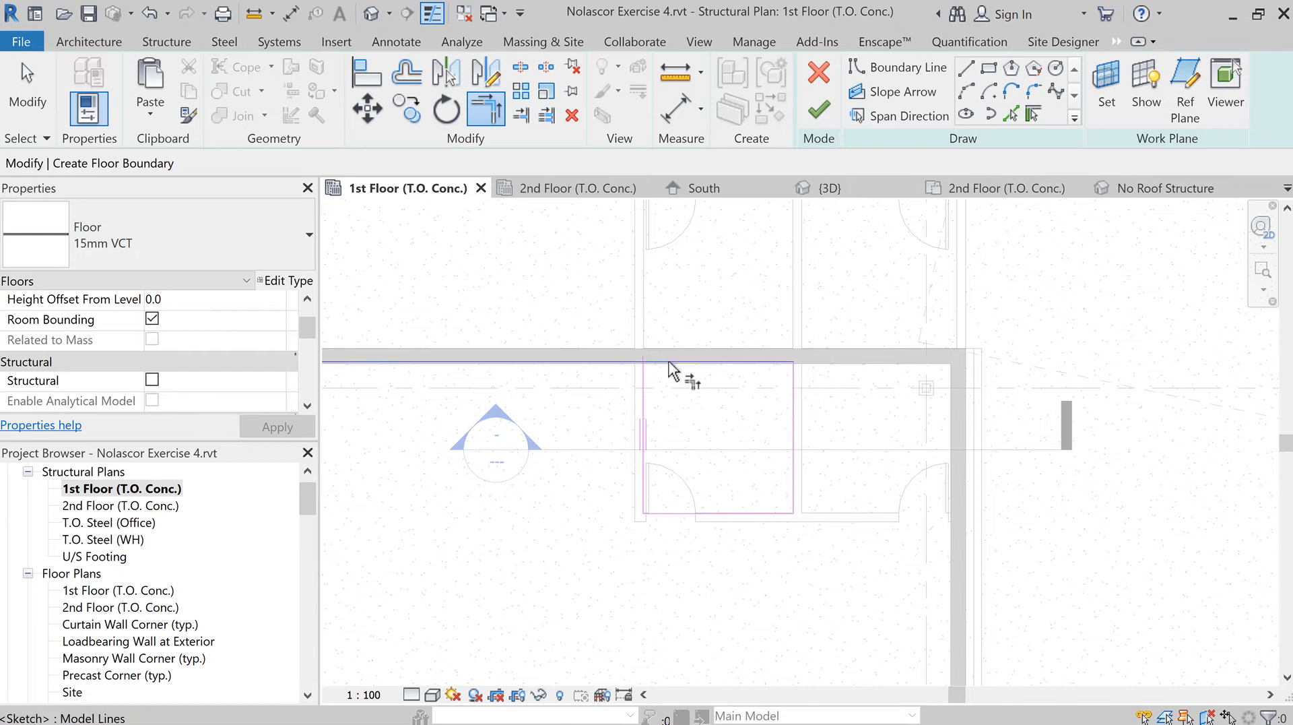
pyautogui.click(673, 363)
pyautogui.click(644, 403)
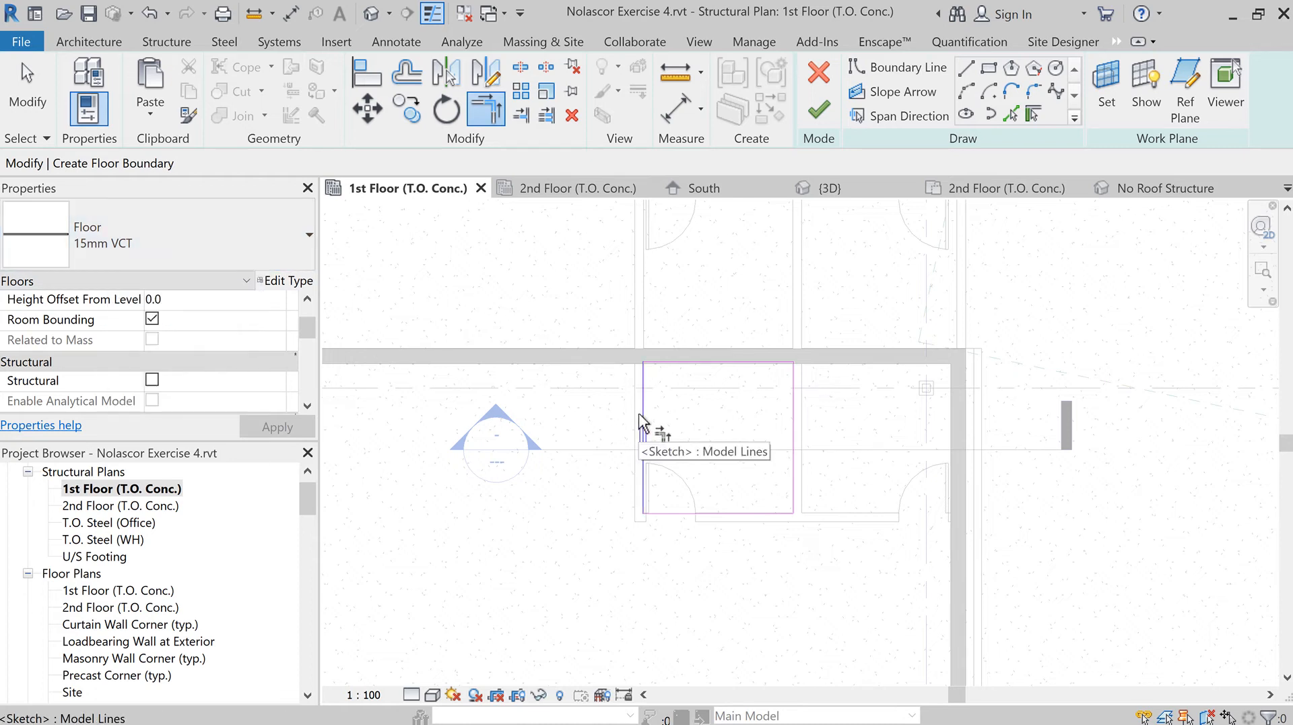
# Step: Set the floor's height offset from the 1st Floor (T.O. Conc.) level to 15 mm
pyautogui.click(310, 304)
pyautogui.click(215, 322)
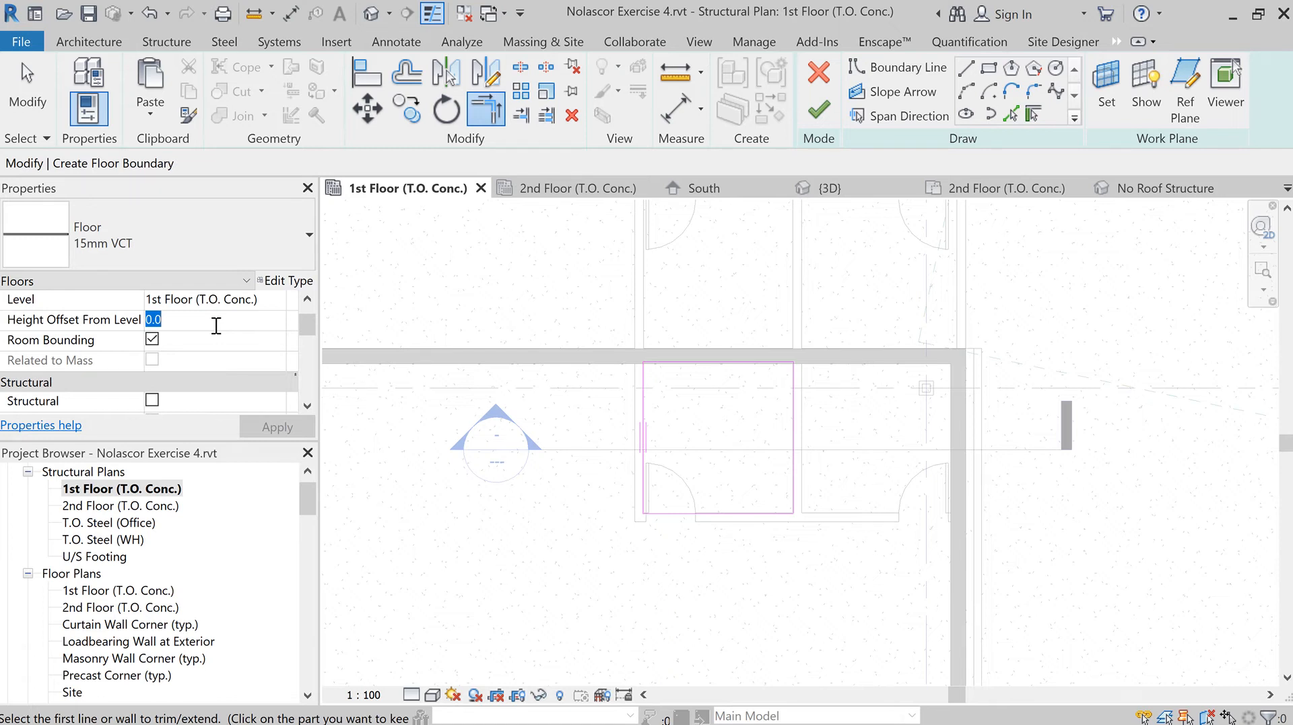
pyautogui.write('15')
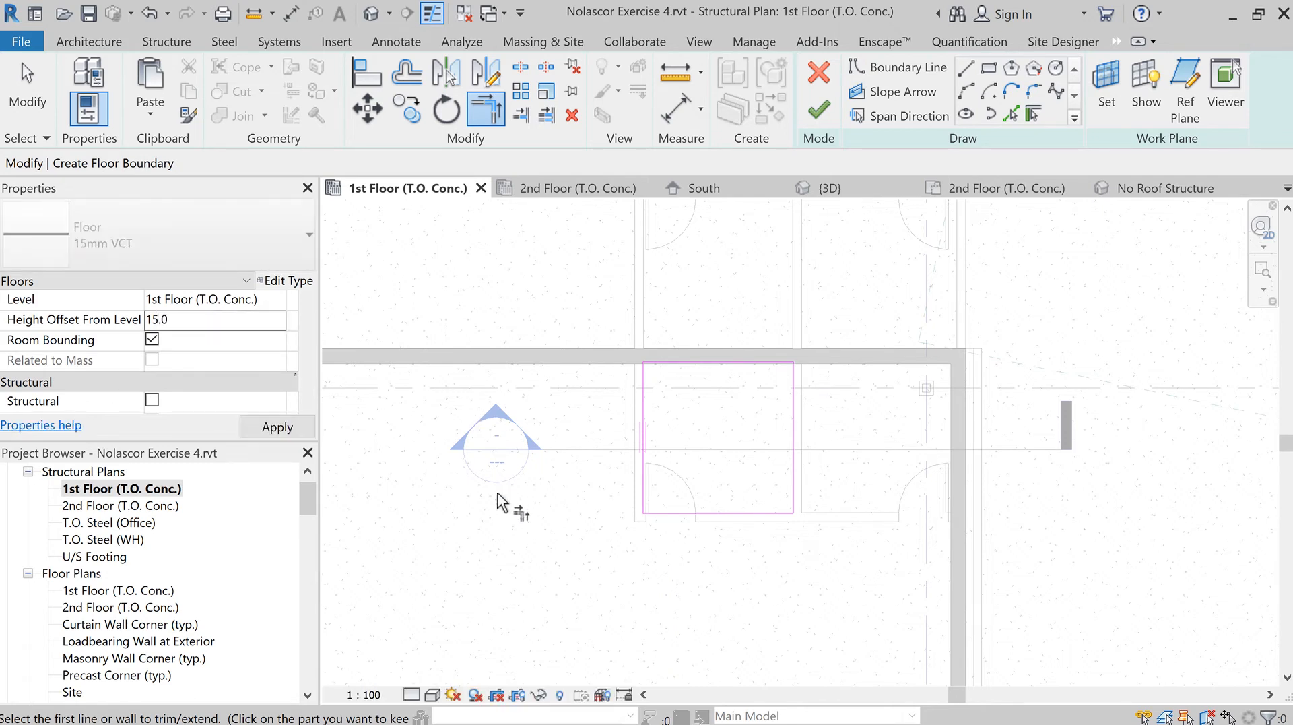
# Step: Finish the floor sketch without attaching walls to the floor or joining geometry with the overlapping walls
pyautogui.click(819, 109)
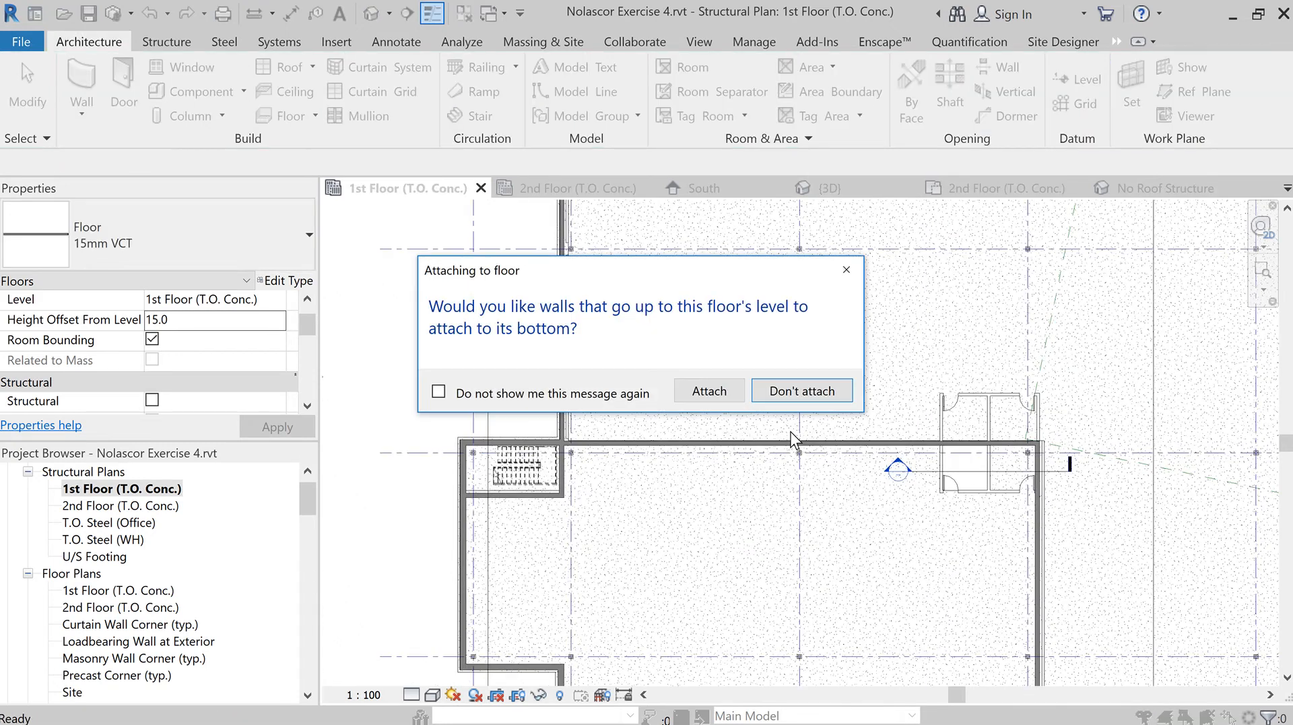
pyautogui.click(808, 392)
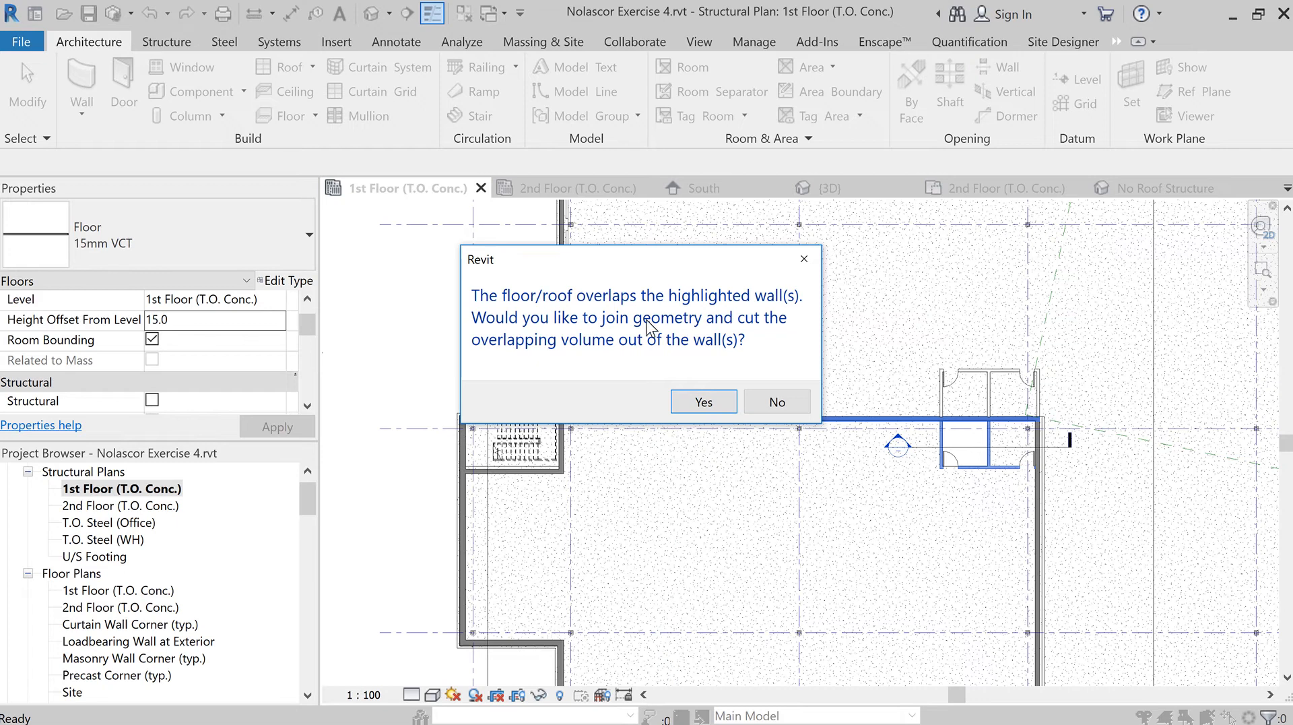
pyautogui.click(776, 403)
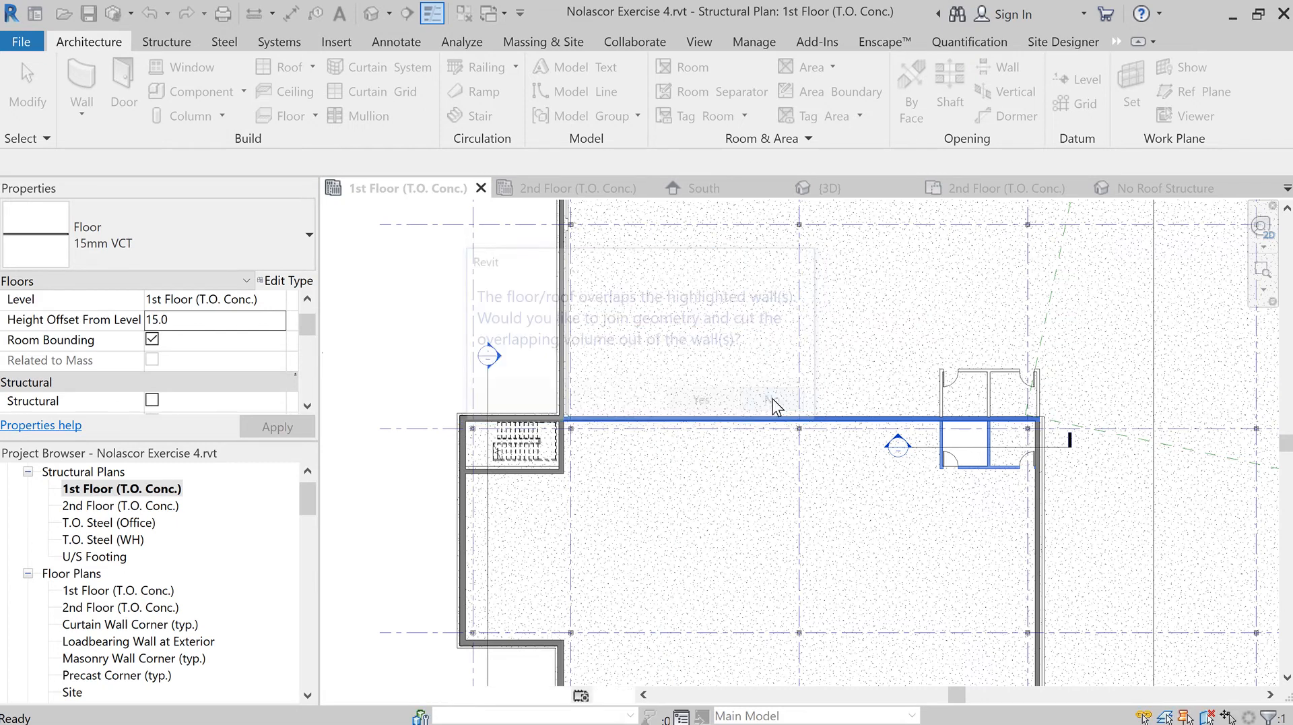
# Step: Open the section view that cuts through the new VCT floor and examine the floor at the 1st Floor level
pyautogui.scroll(5, 773, 399)
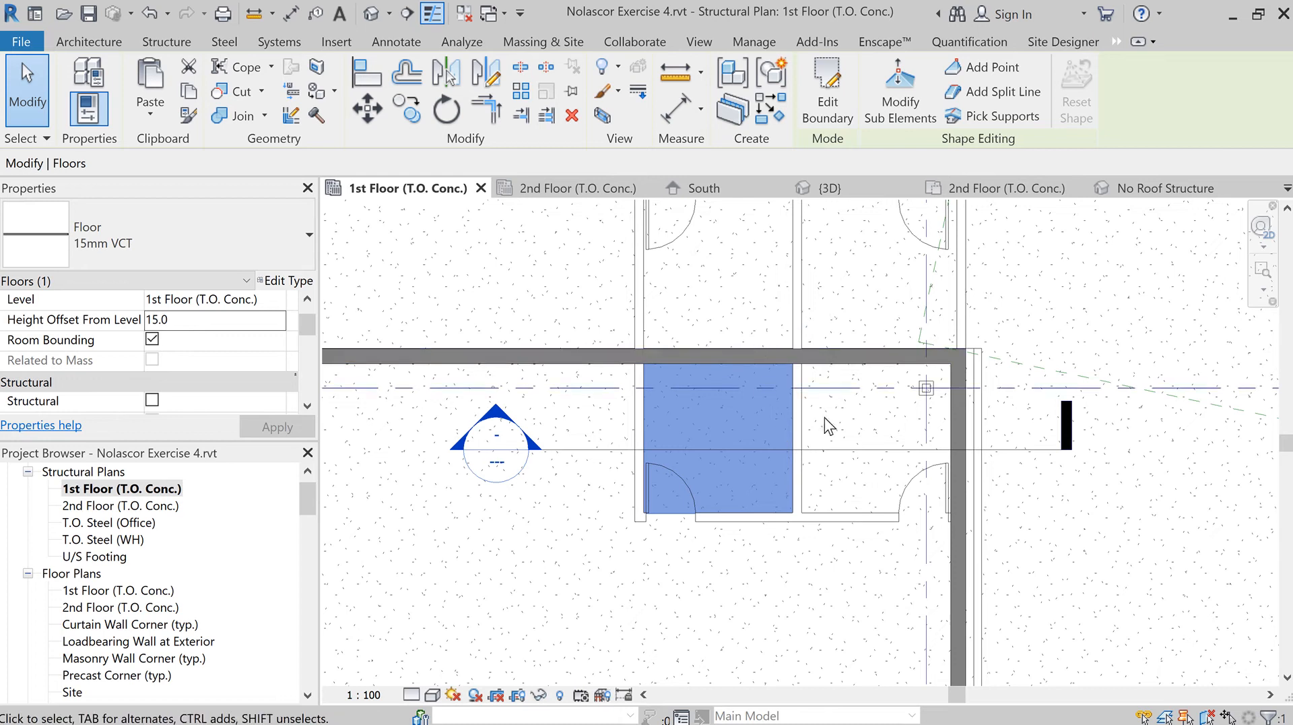
pyautogui.doubleClick(524, 447)
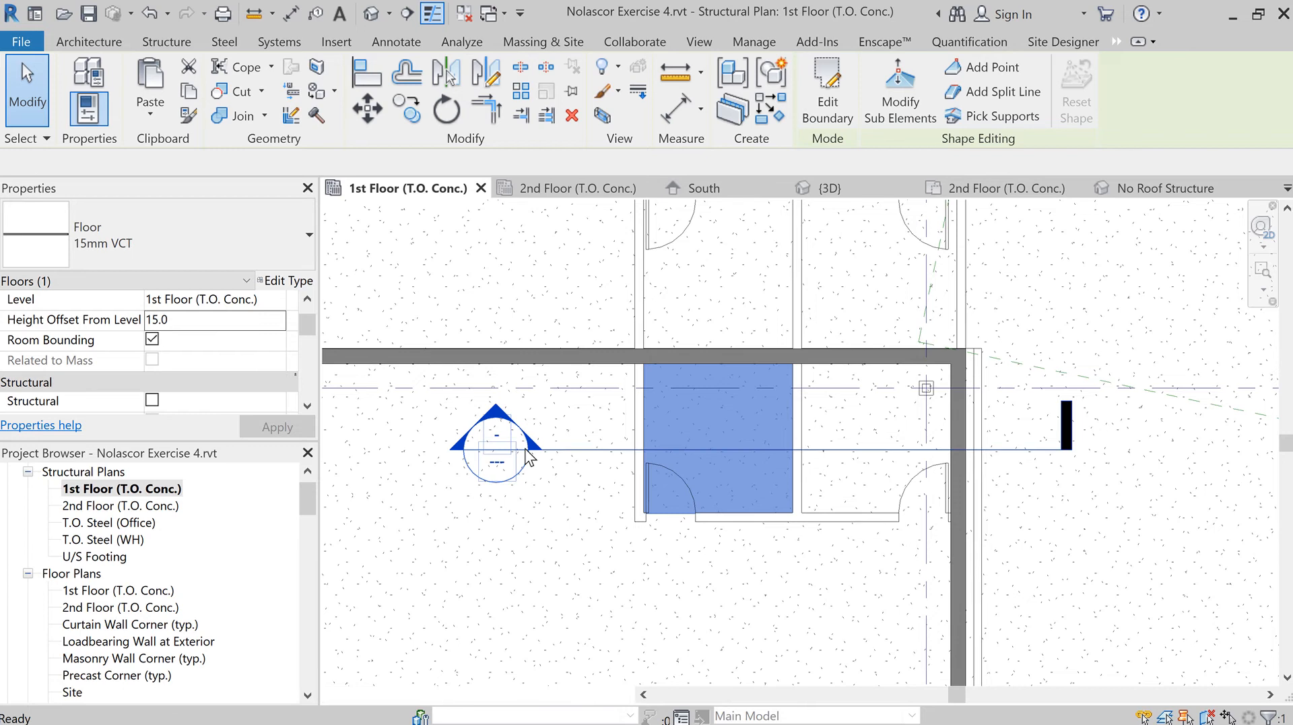
pyautogui.scroll(-2, 774, 584)
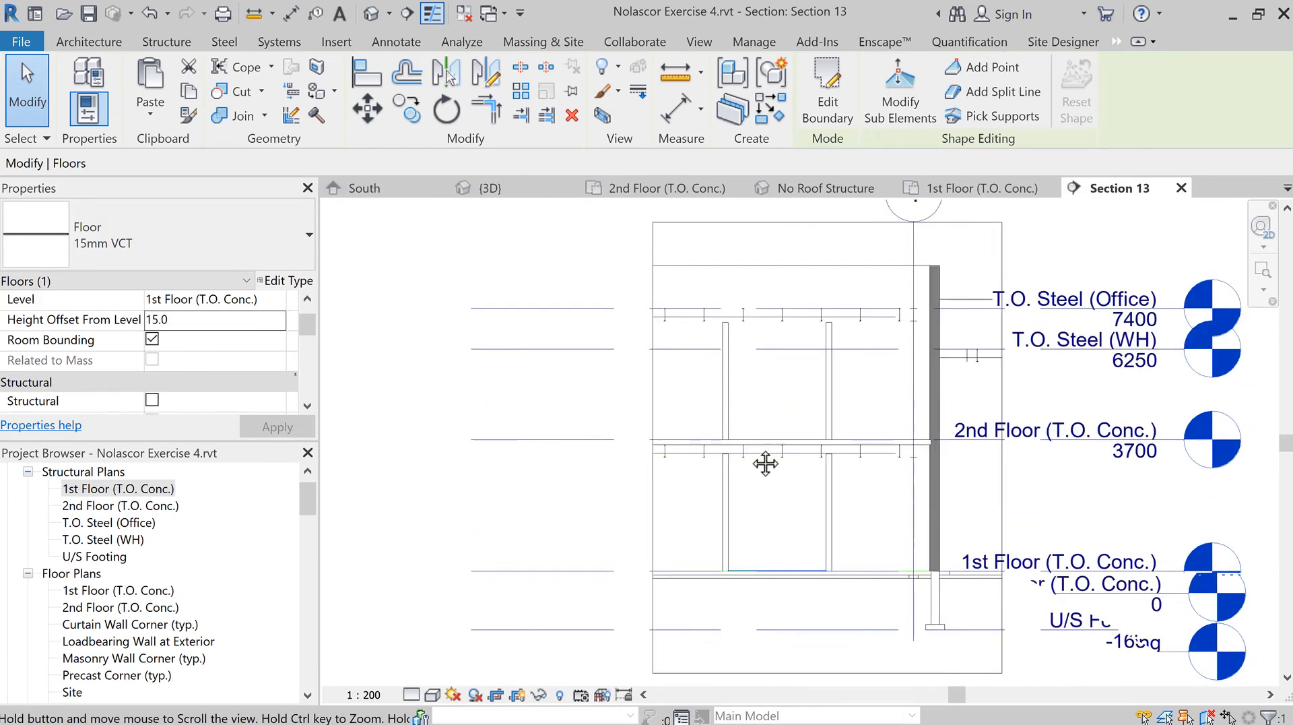
pyautogui.scroll(5, 765, 462)
pyautogui.scroll(5, 757, 529)
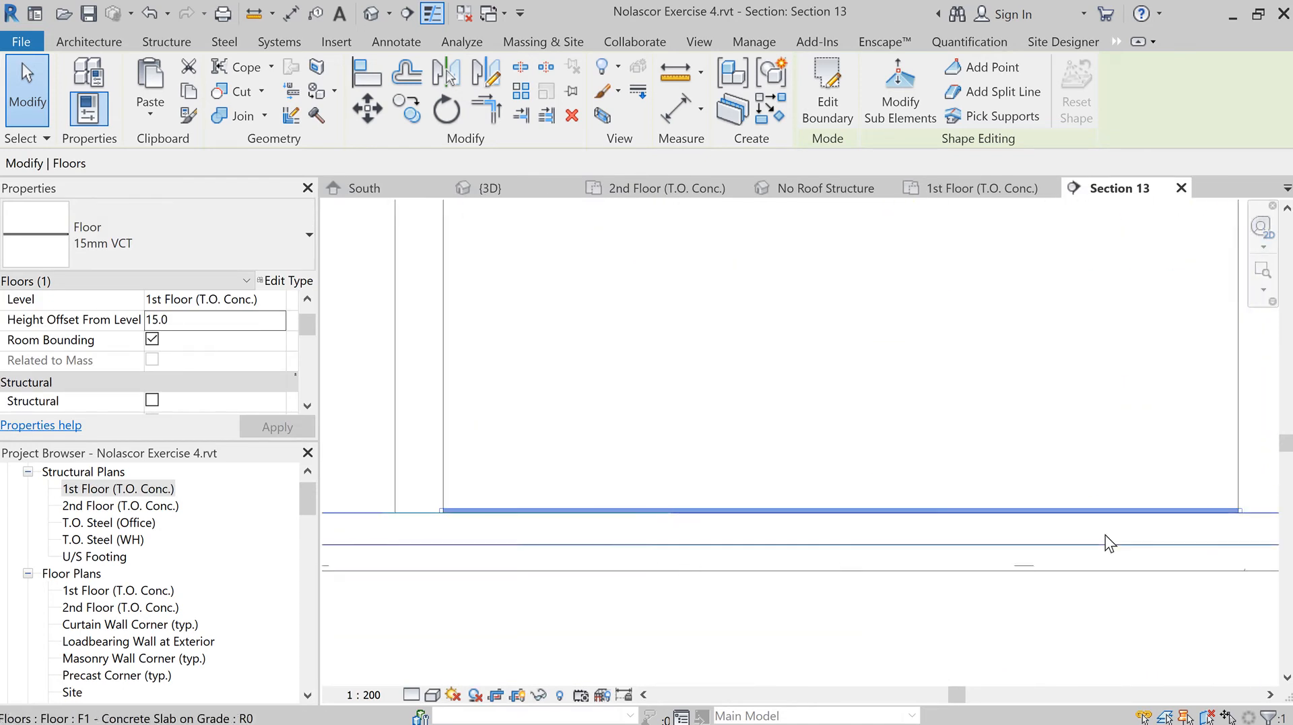
# Step: Set the section view's detail level to Fine and inspect where the VCT floor meets the plumbing wall
pyautogui.click(412, 694)
pyautogui.click(435, 675)
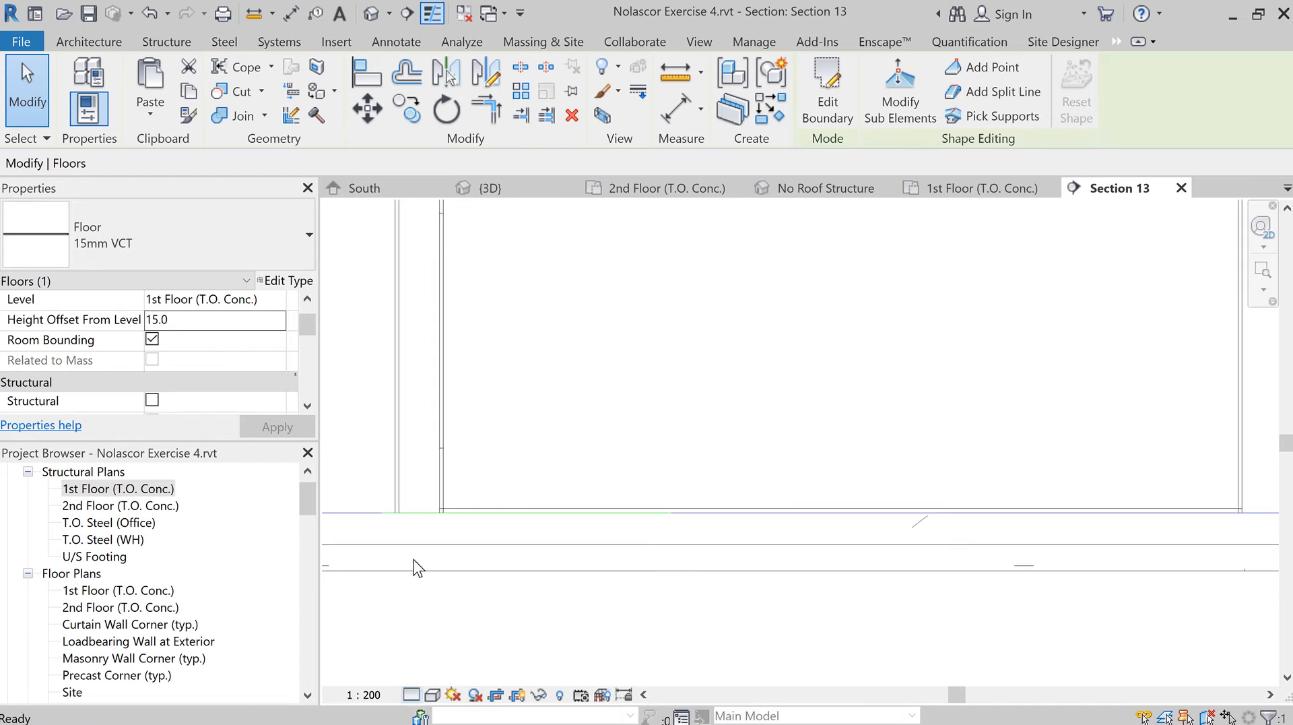
pyautogui.press('Escape')
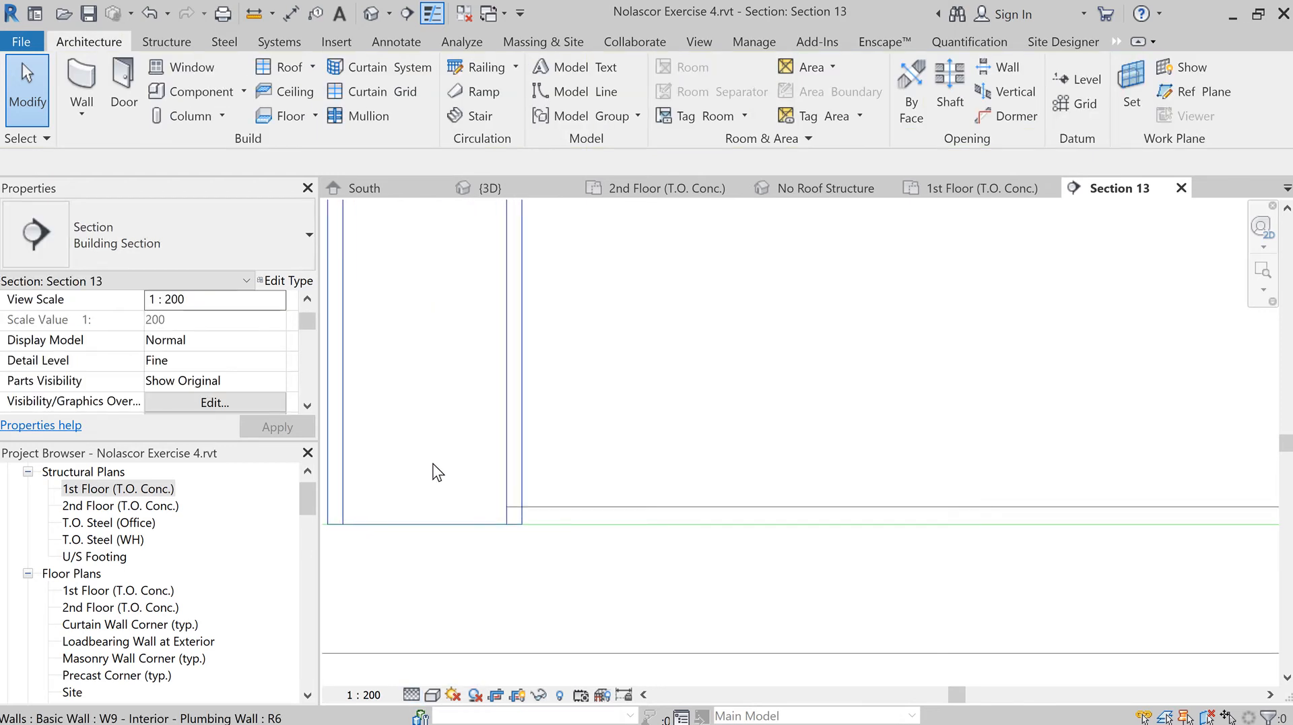
pyautogui.moveTo(433, 471); pyautogui.dragTo(584, 446, button='middle')
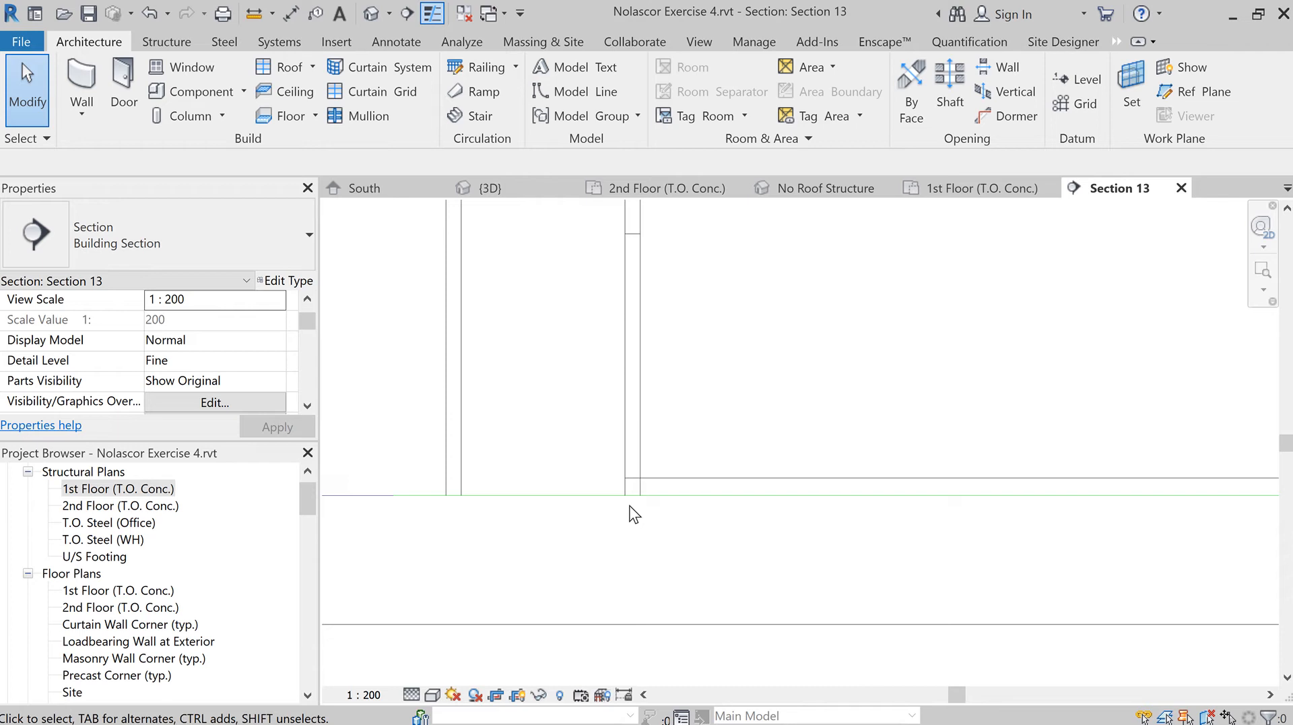
pyautogui.scroll(-1, 630, 508)
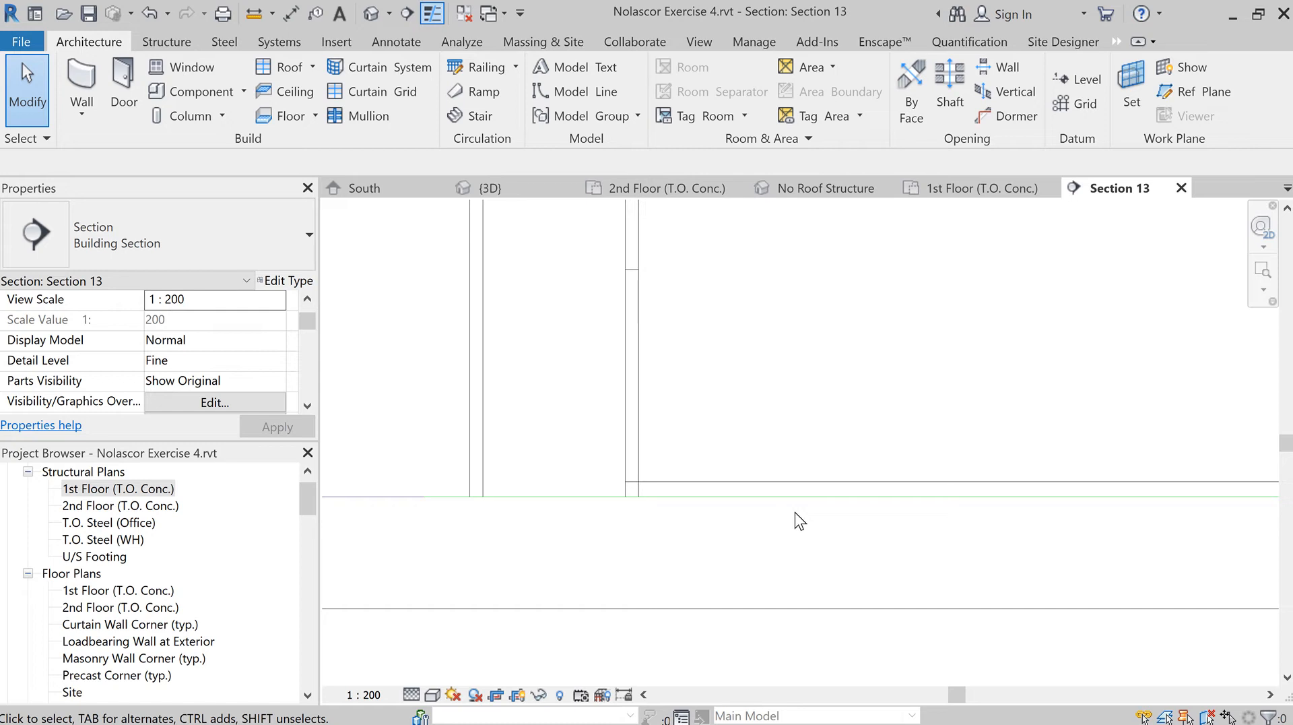
# Step: Return to the 1st Floor (T.O. Conc.) structural plan and examine how the VCT floor meets the door opening
pyautogui.scroll(-2, 795, 512)
pyautogui.scroll(-2, 871, 492)
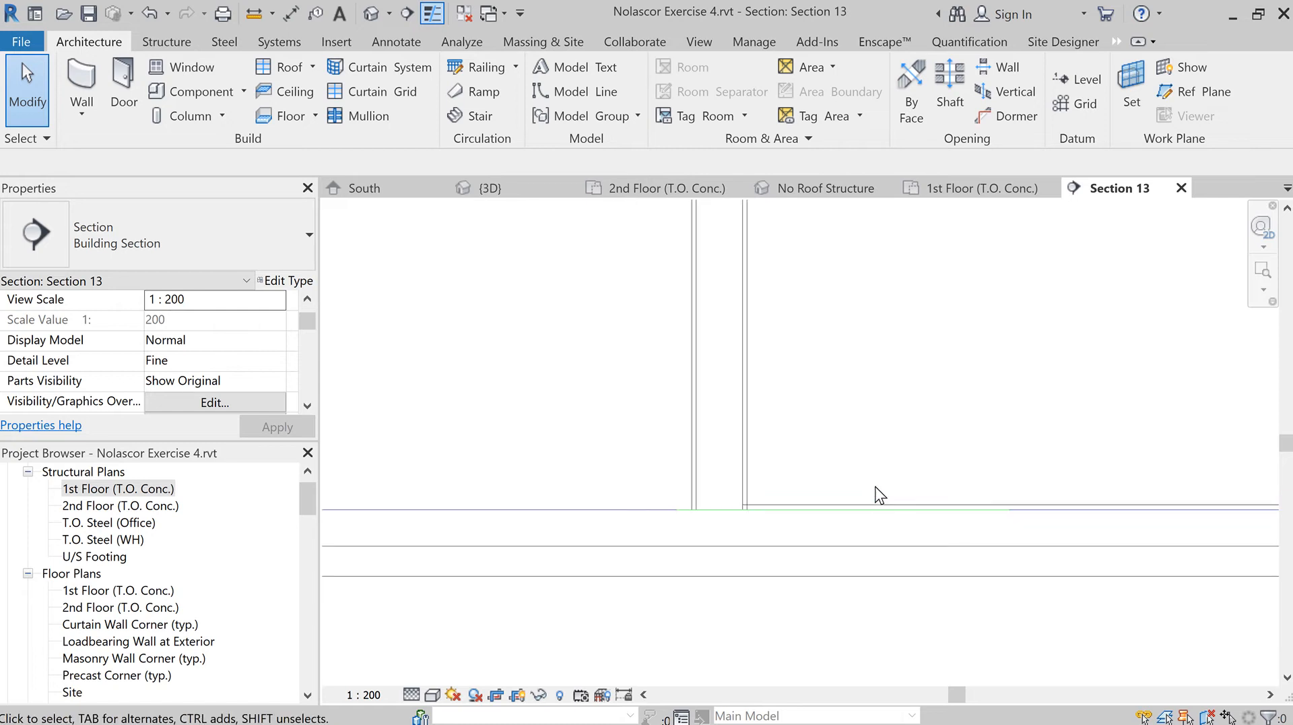
pyautogui.scroll(-2, 839, 437)
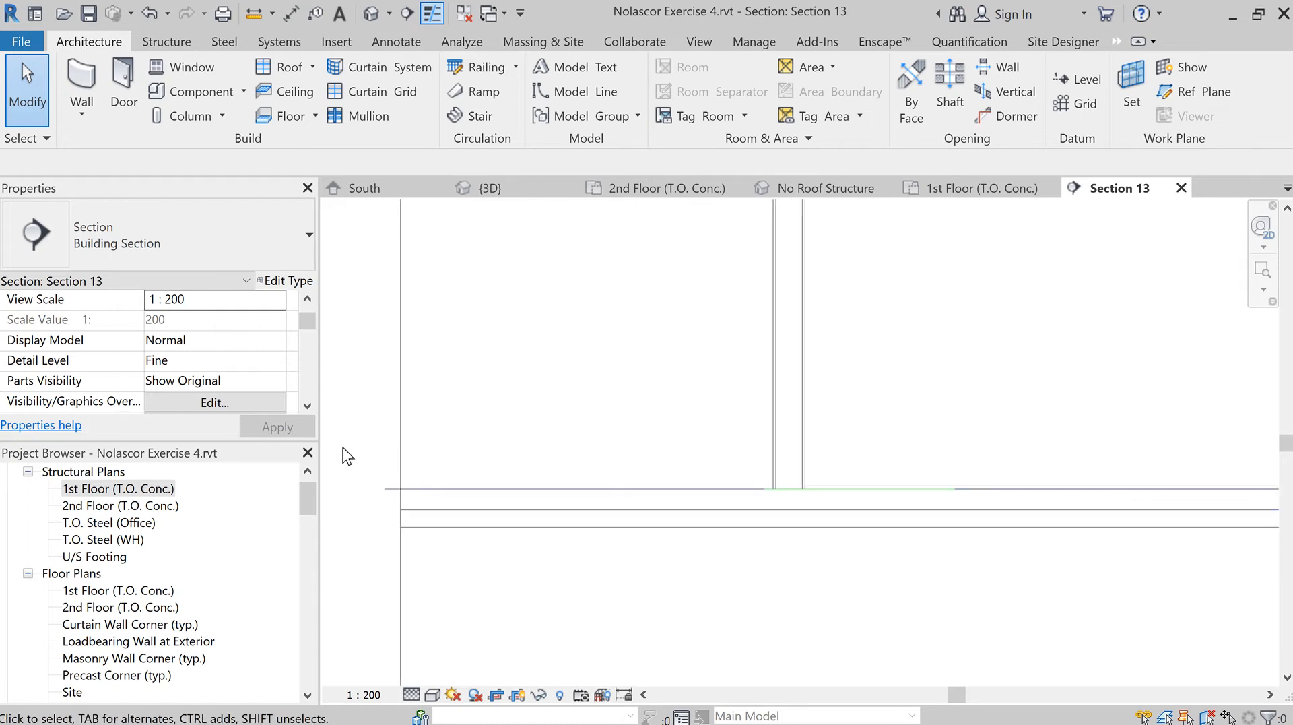
pyautogui.doubleClick(132, 492)
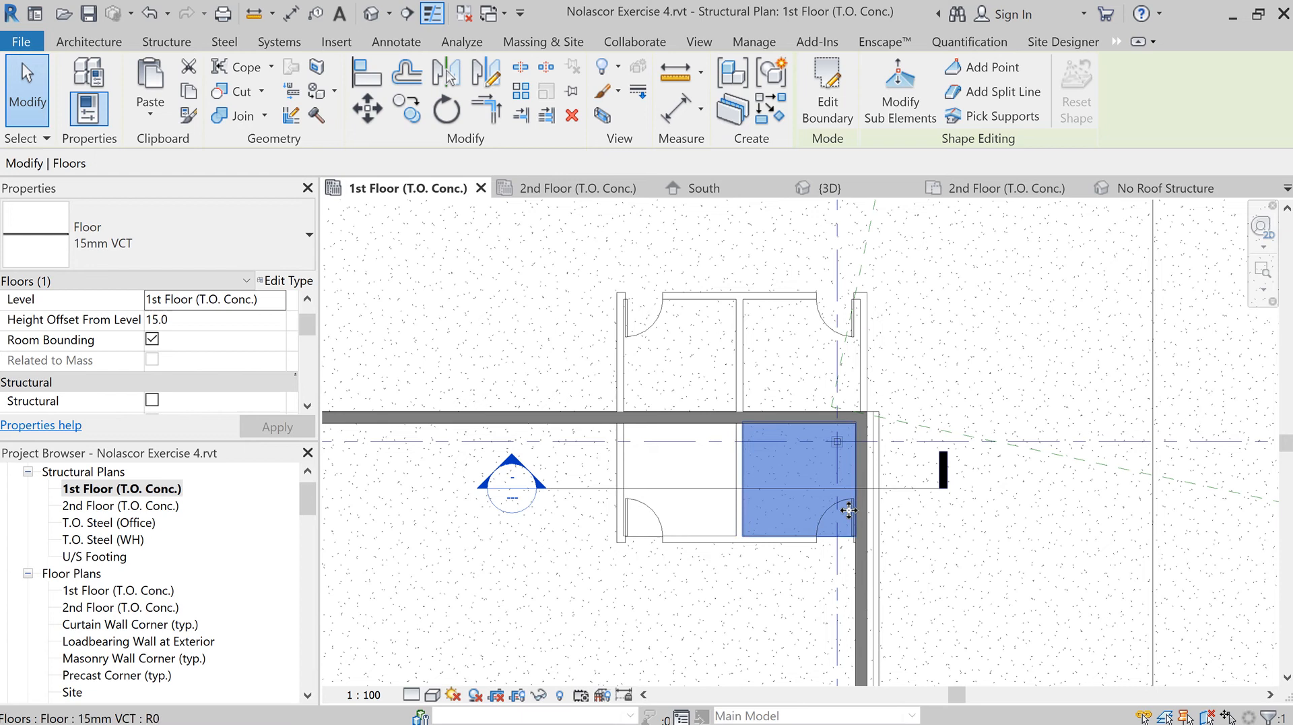
pyautogui.scroll(3, 824, 595)
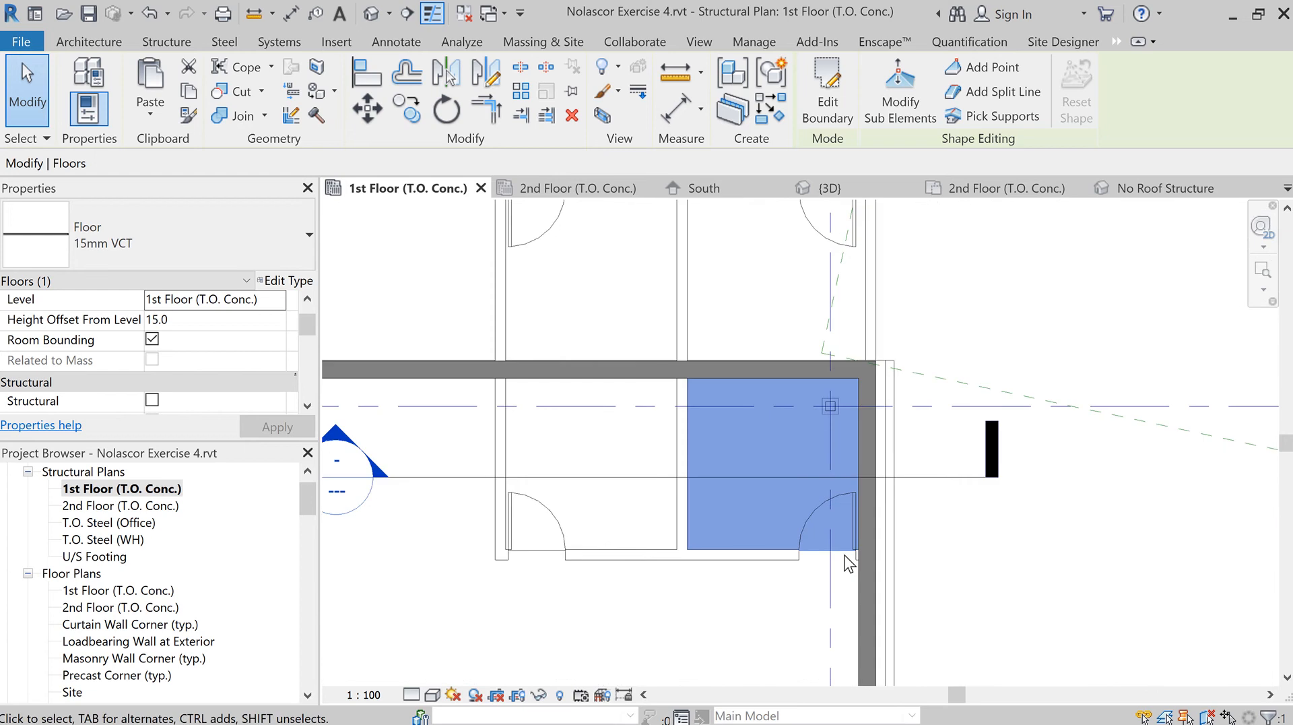
pyautogui.scroll(1, 825, 596)
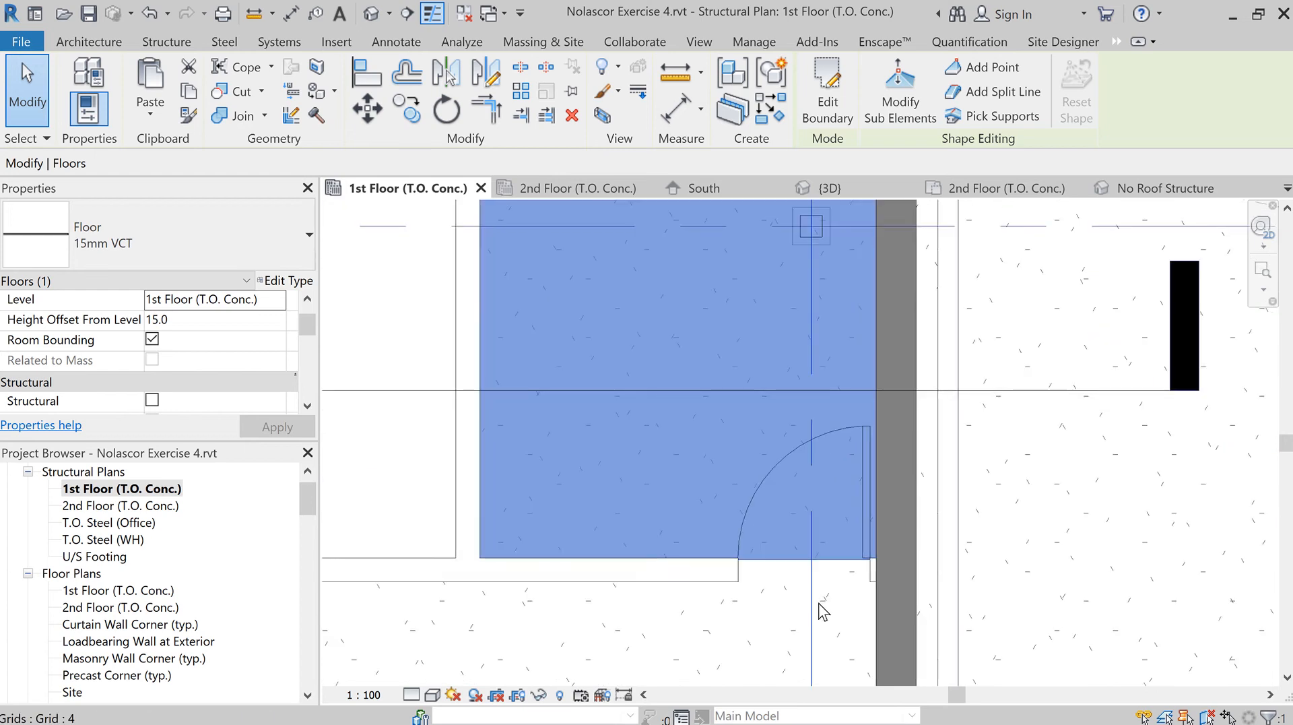
pyautogui.scroll(-1, 823, 611)
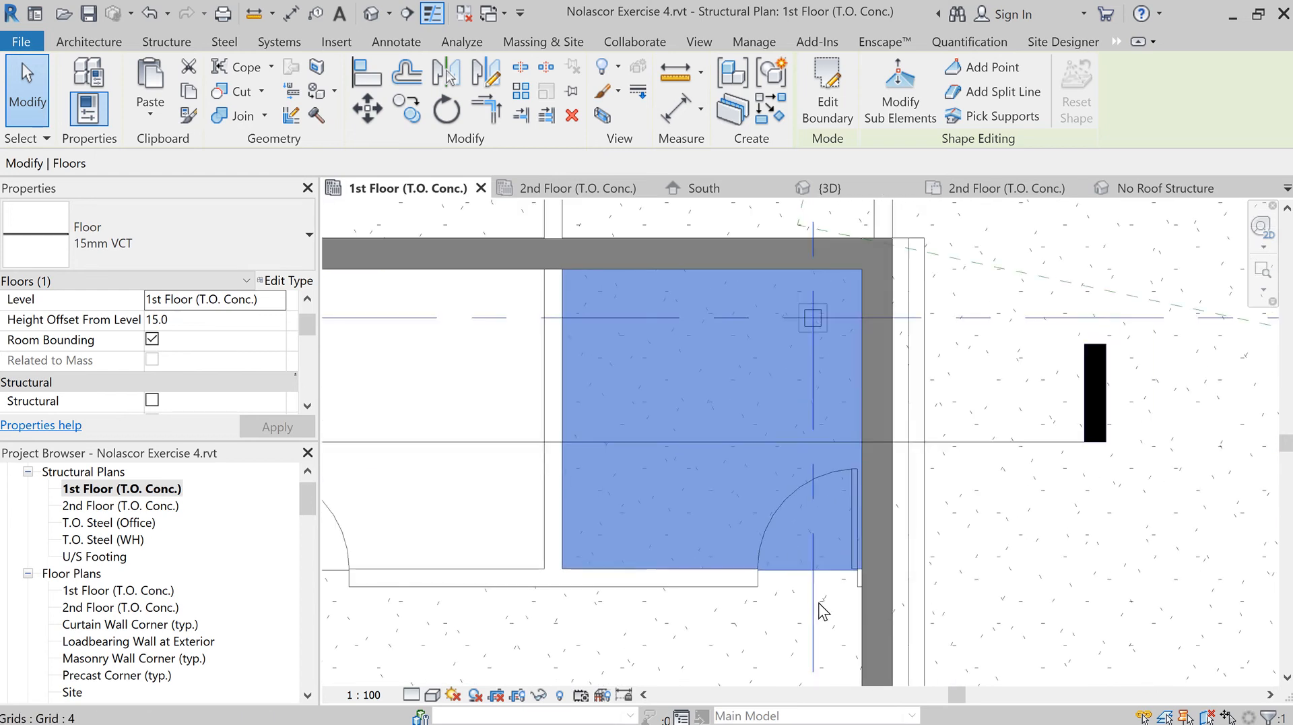
pyautogui.scroll(-1, 756, 583)
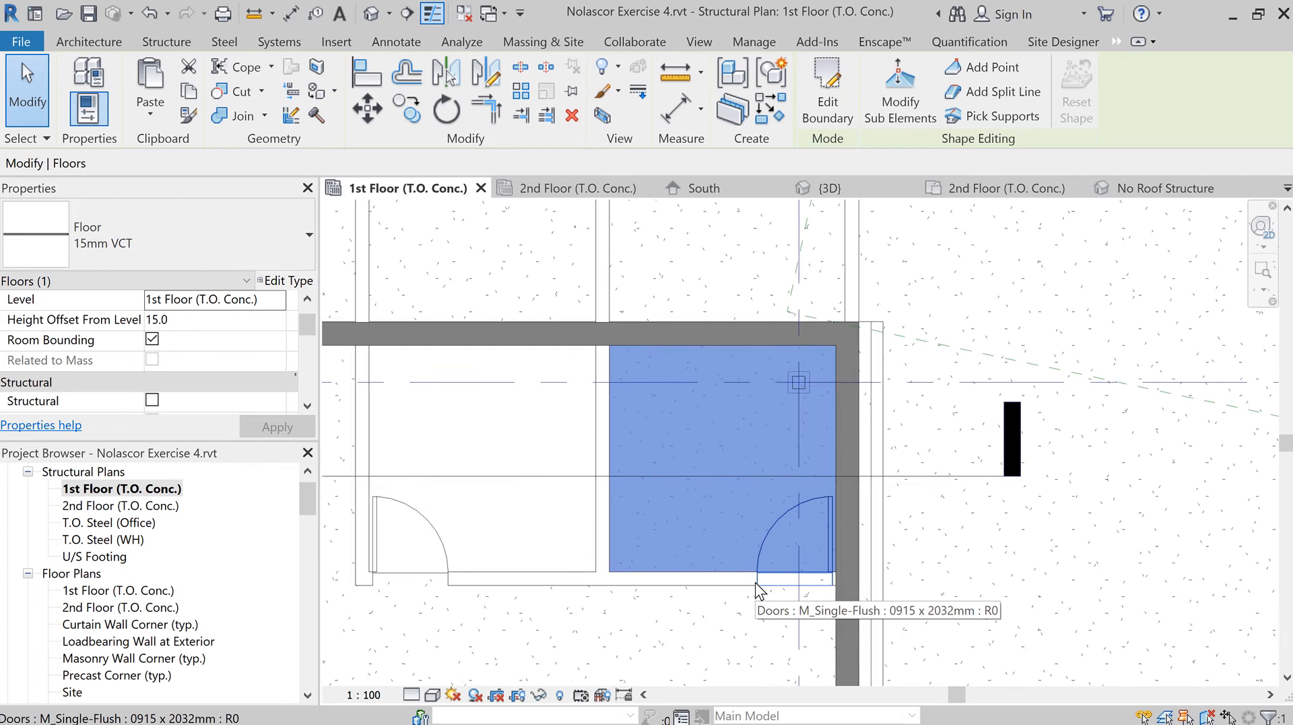
pyautogui.scroll(-2, 755, 582)
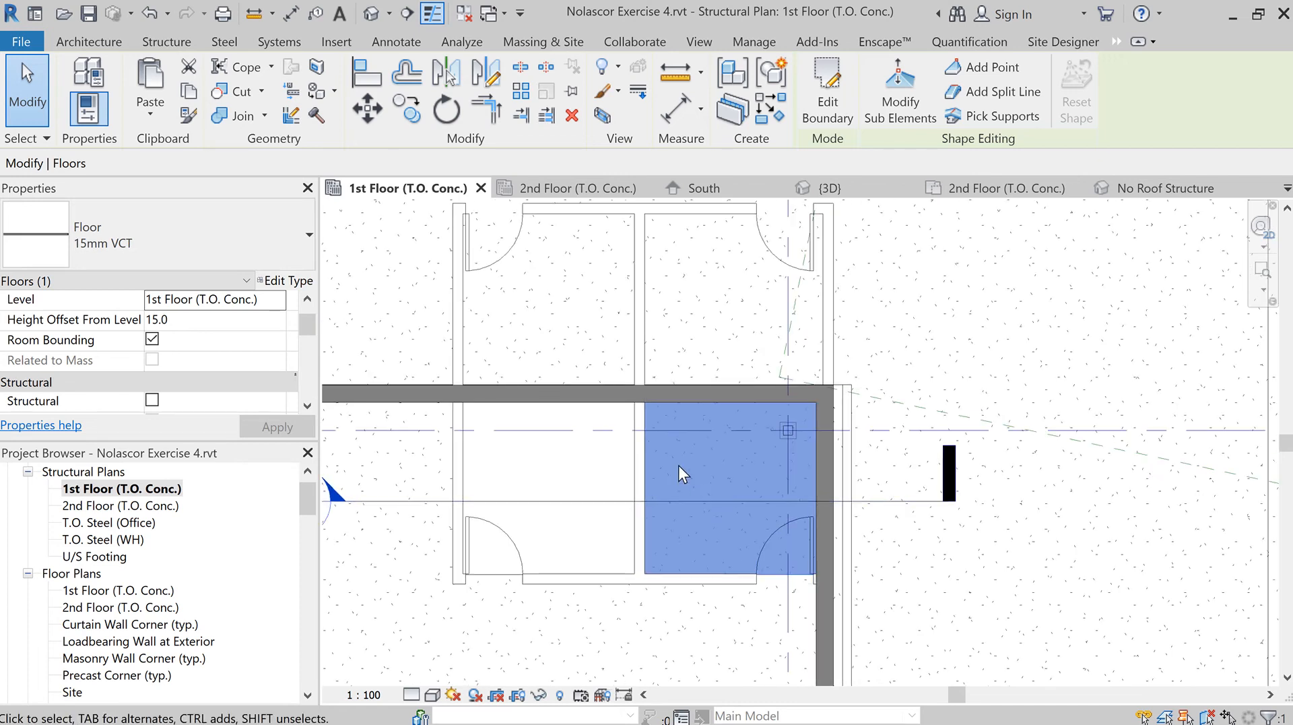
# Step: Start a 15mm VCT floor for the upper-left room, picking its left, top, partition and lower masonry walls as boundary lines
pyautogui.moveTo(559, 449); pyautogui.dragTo(653, 510, button='middle')
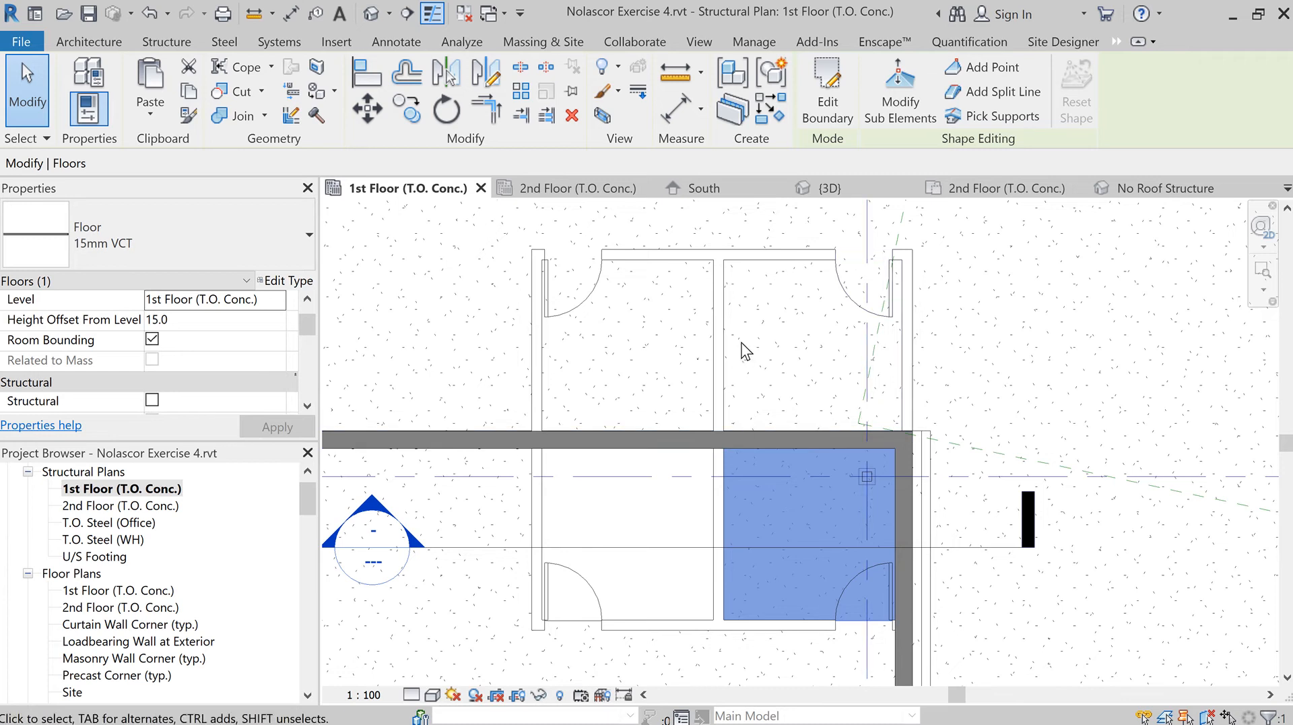
pyautogui.click(70, 38)
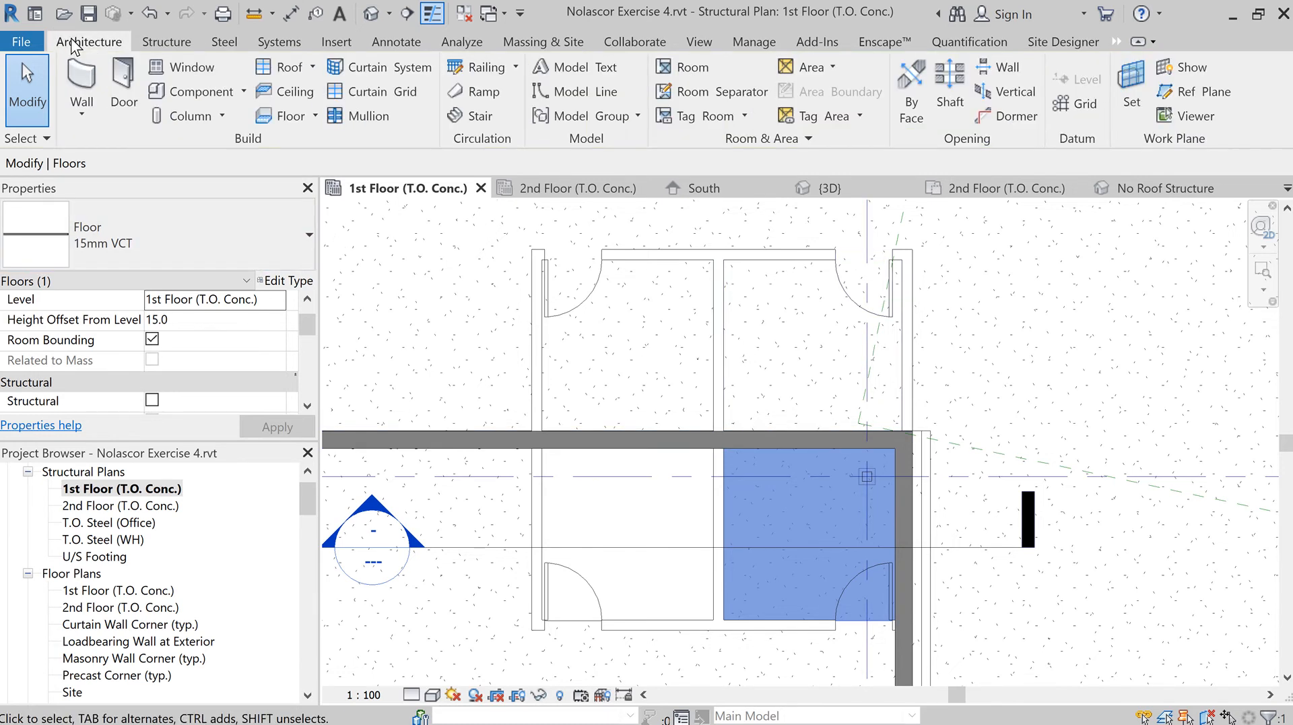
pyautogui.click(283, 120)
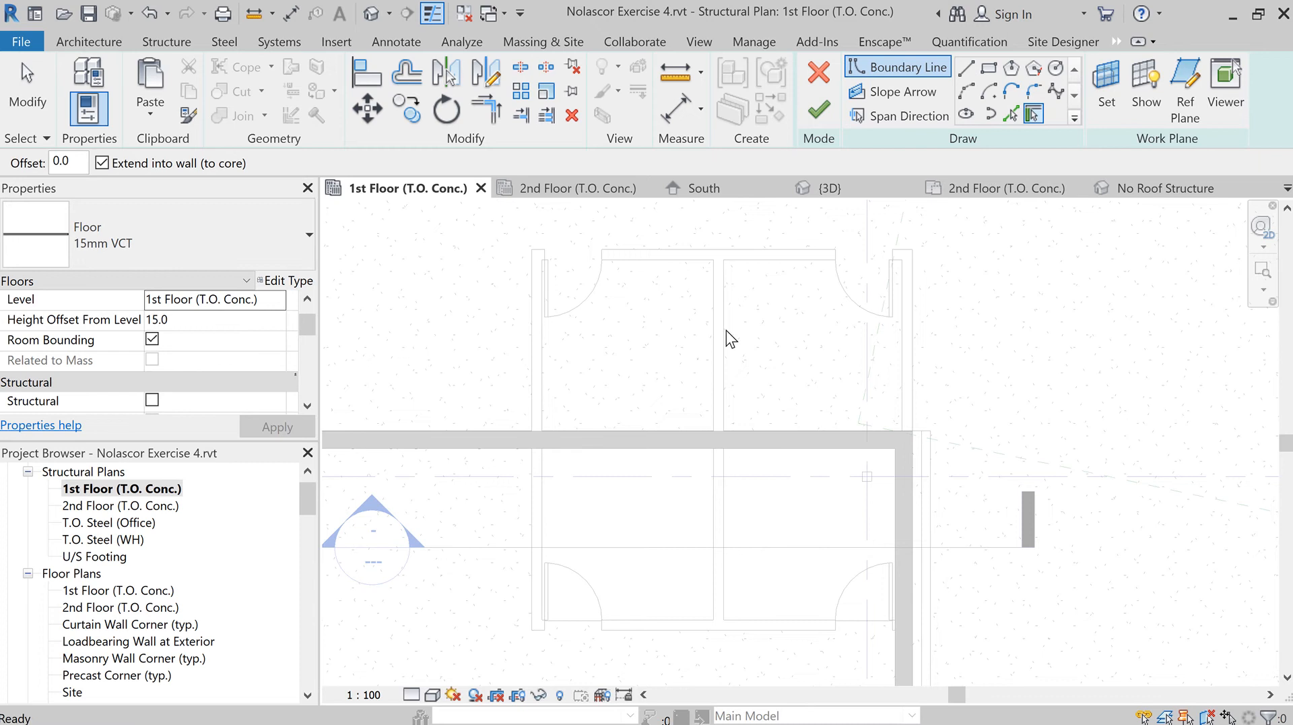
pyautogui.click(544, 352)
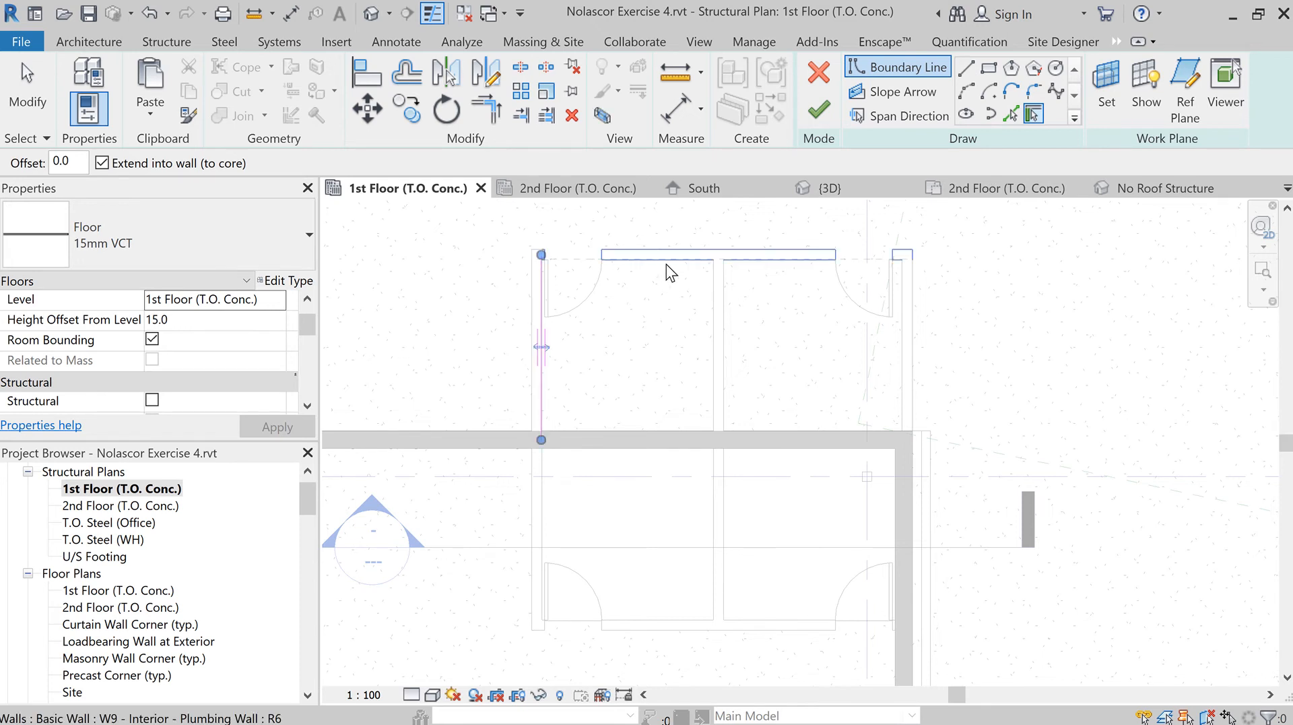
pyautogui.click(665, 264)
pyautogui.click(717, 324)
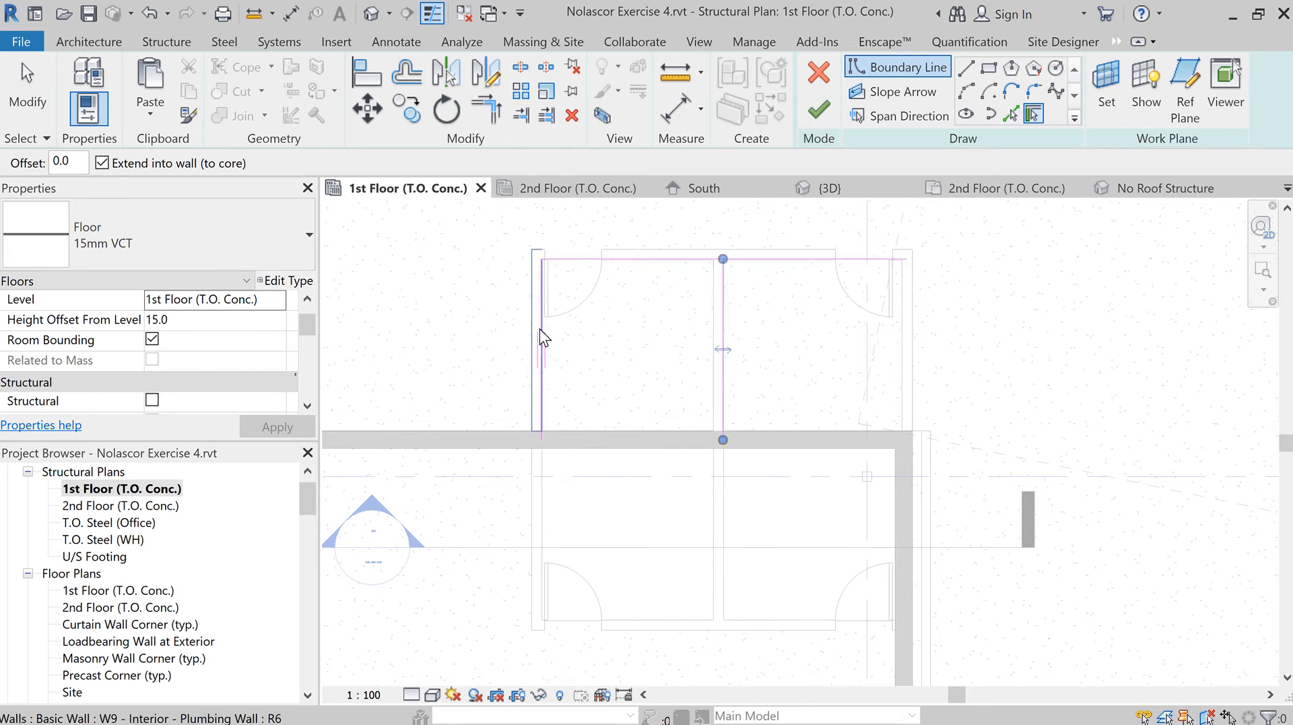
pyautogui.click(616, 439)
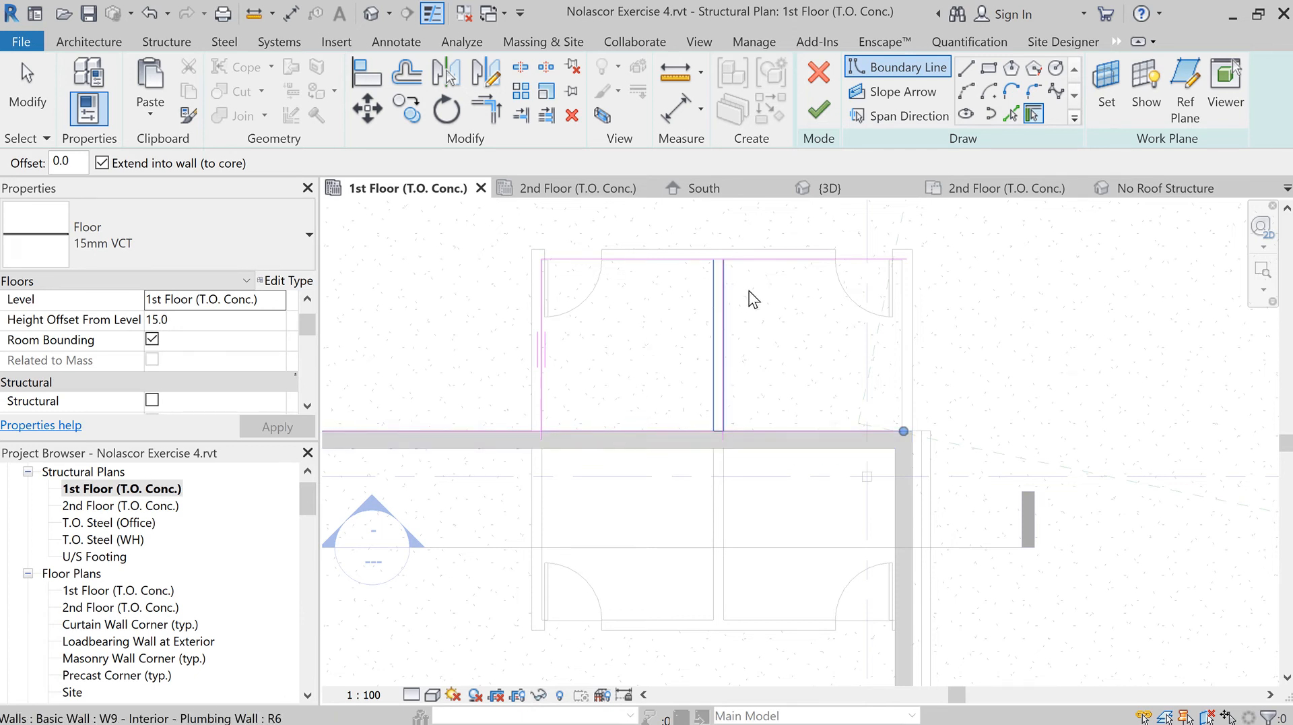
# Step: Move the floor's right boundary line to the left face of the partition wall between the two upper rooms
pyautogui.scroll(3, 716, 307)
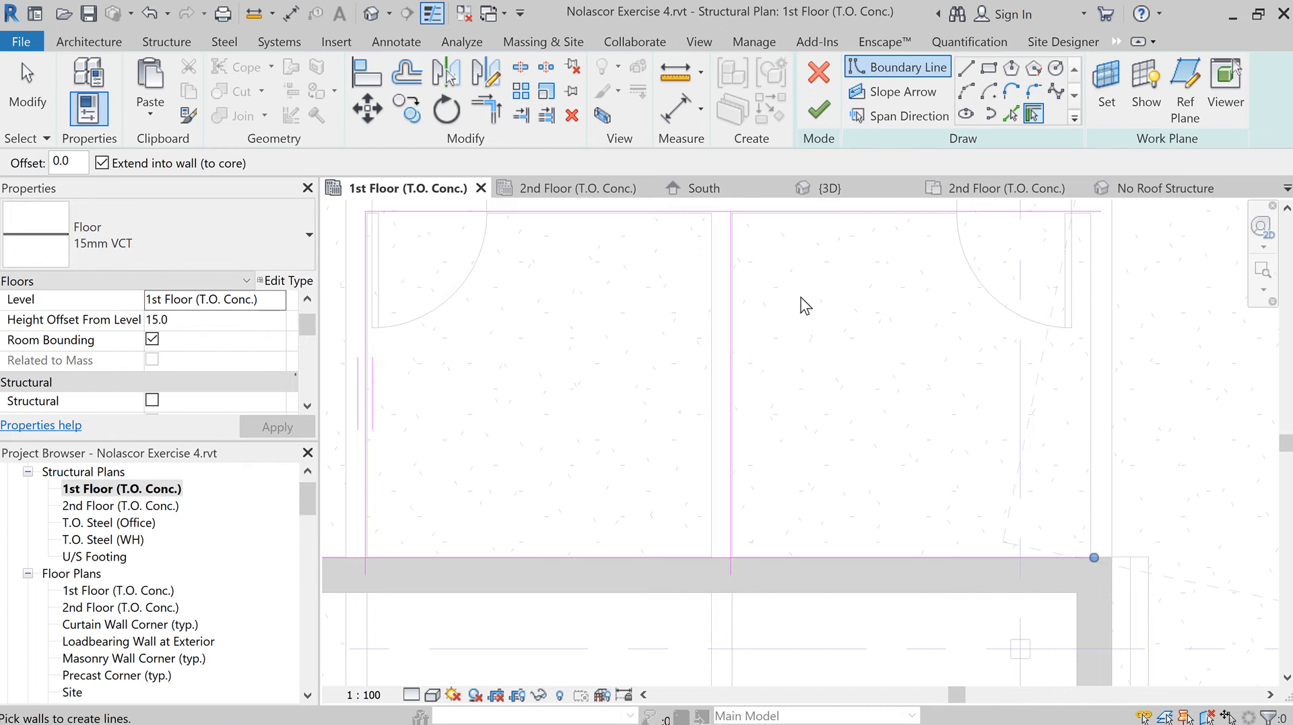
pyautogui.press('Escape')
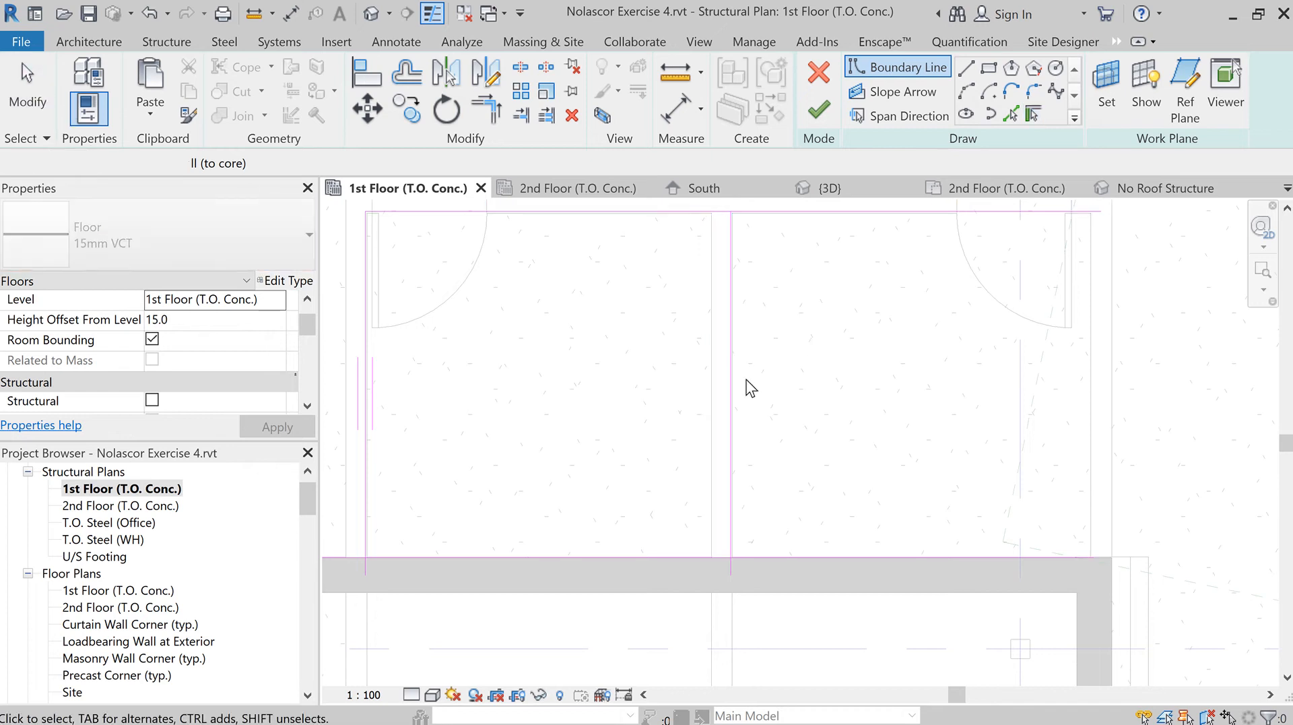
pyautogui.click(731, 346)
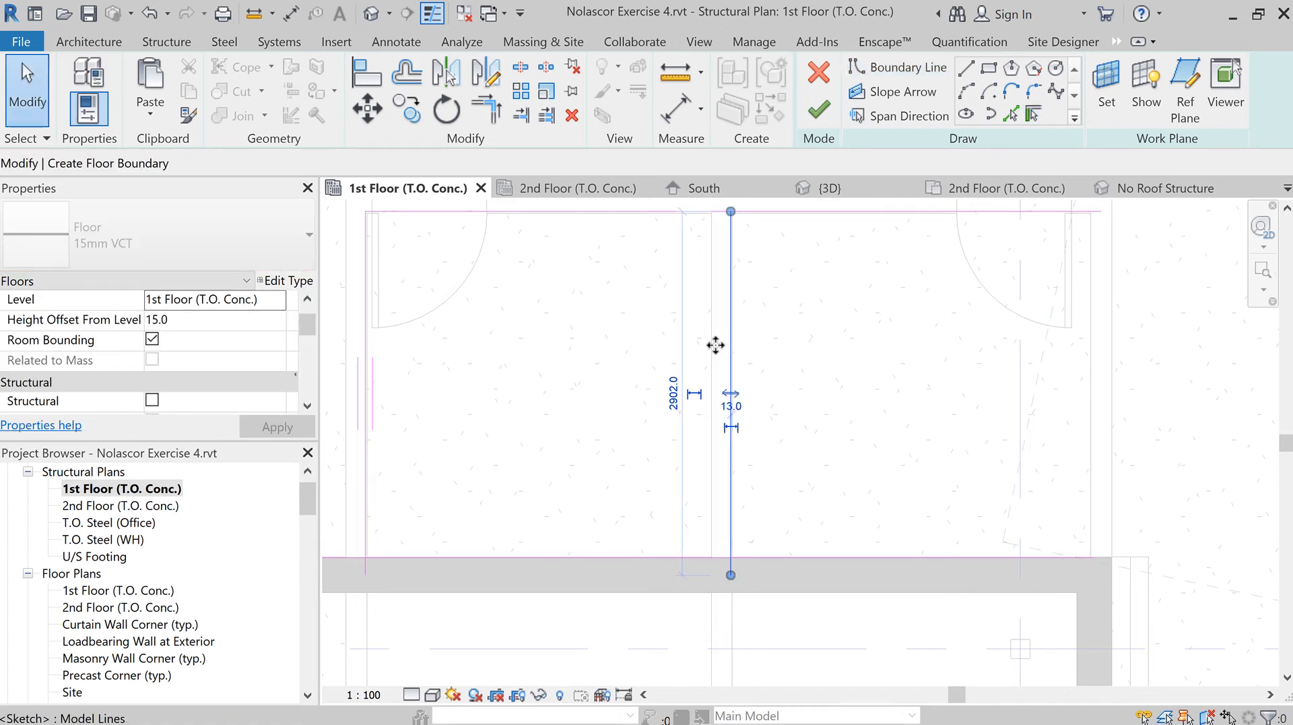
pyautogui.moveTo(711, 341)
pyautogui.mouseDown()
pyautogui.moveTo(700, 345)
pyautogui.moveTo(711, 343)
pyautogui.mouseUp()
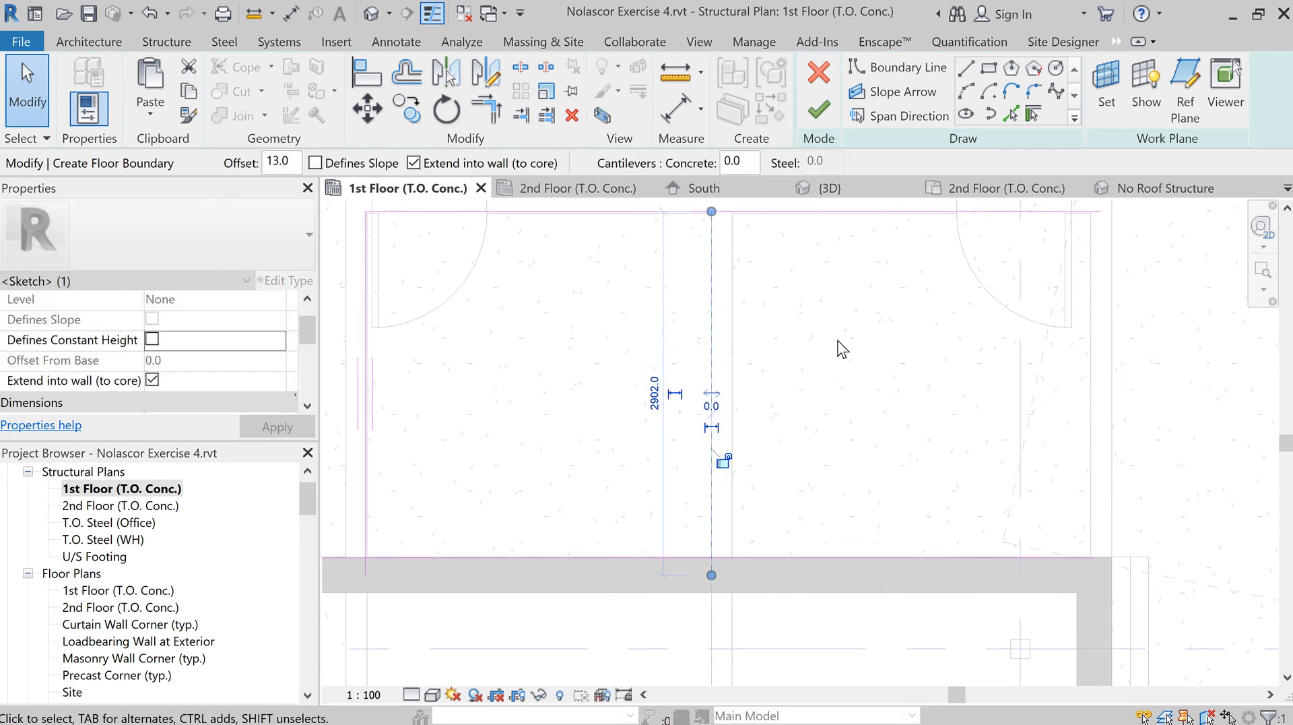
# Step: Trim the boundary lines to each other at the corners so they form a closed rectangle around the upper-left room
pyautogui.scroll(-1, 837, 346)
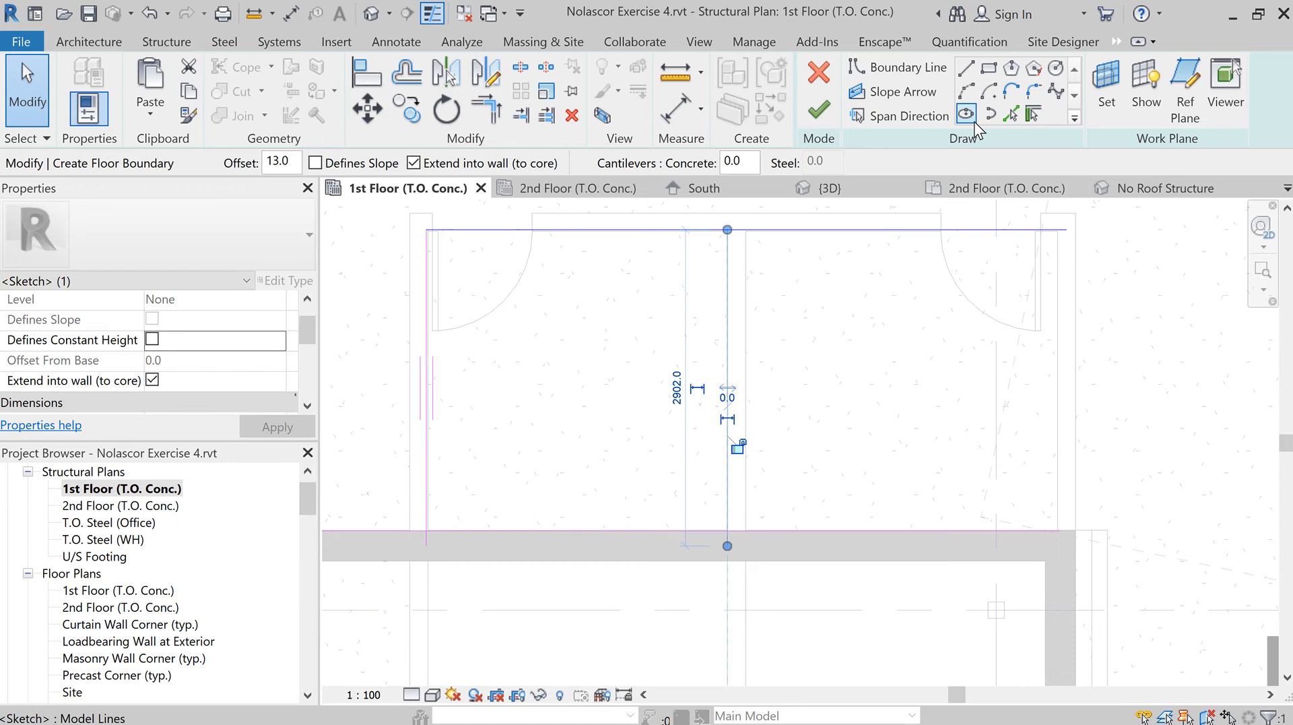
pyautogui.press('t')
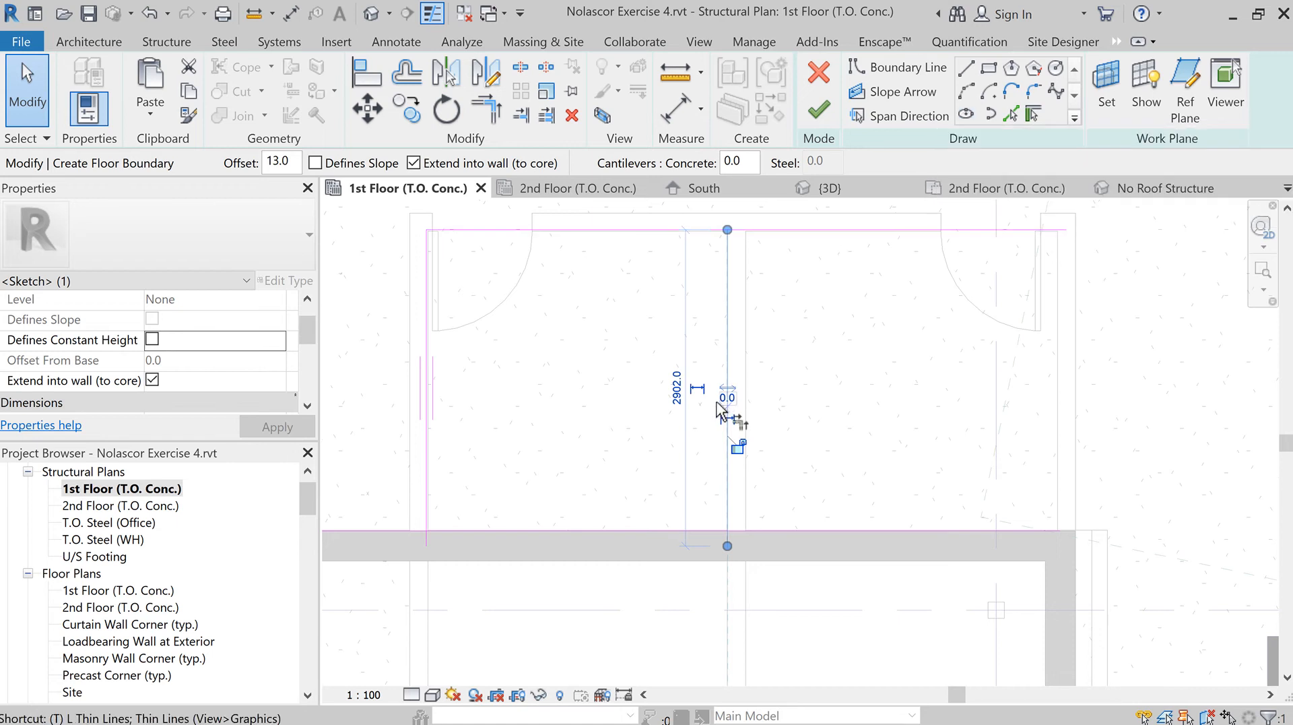
pyautogui.press('r')
pyautogui.click(689, 230)
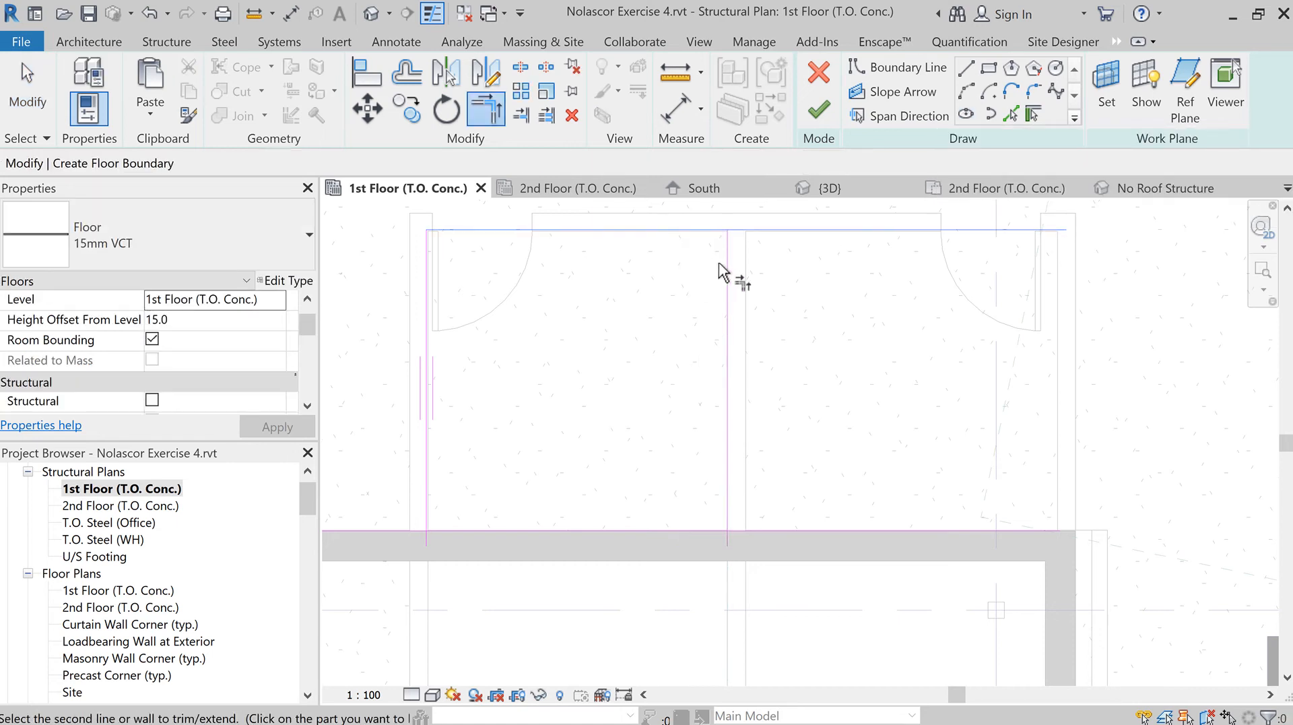
pyautogui.click(725, 277)
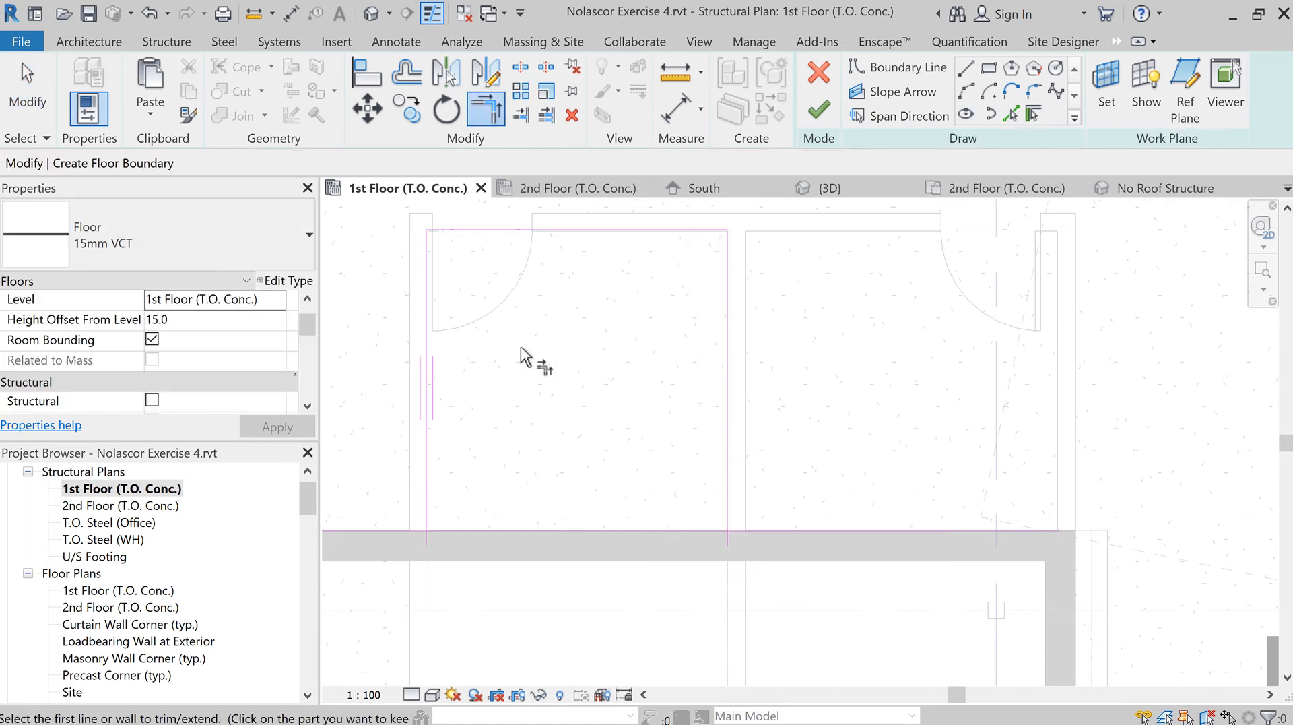
pyautogui.click(457, 251)
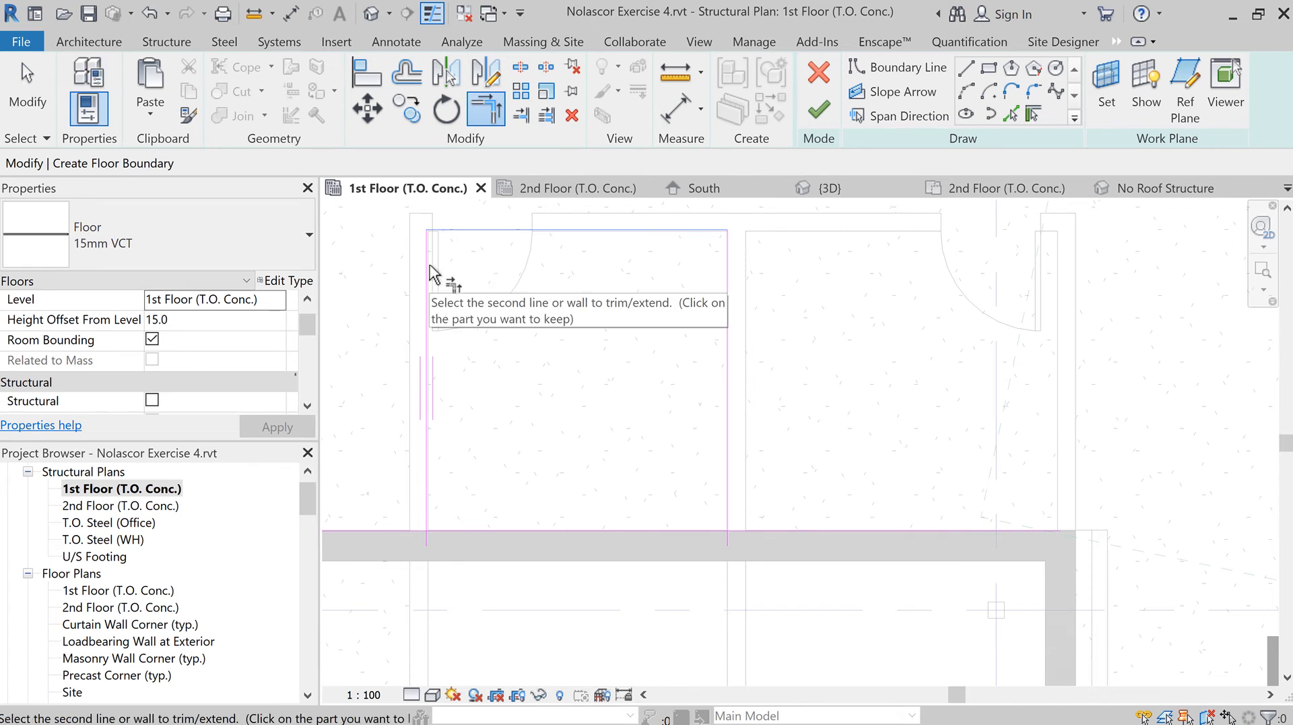
pyautogui.click(427, 463)
pyautogui.click(455, 531)
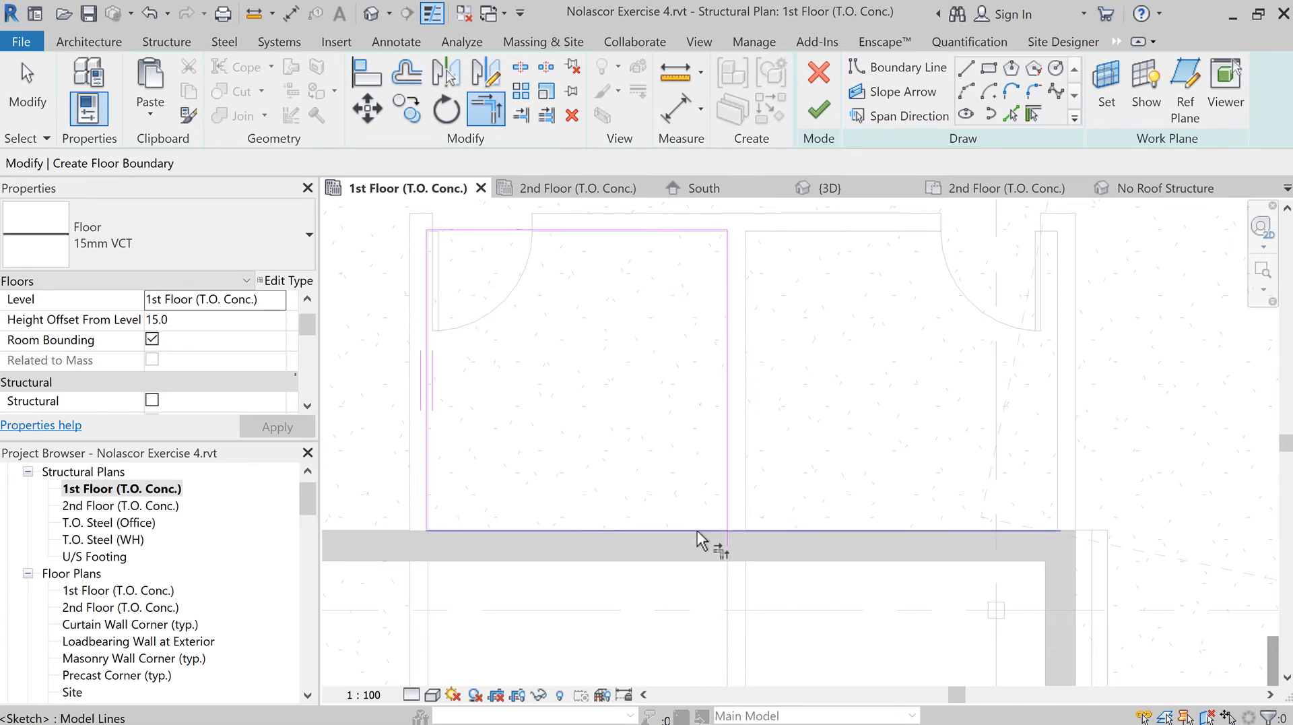
pyautogui.click(737, 529)
pyautogui.click(735, 500)
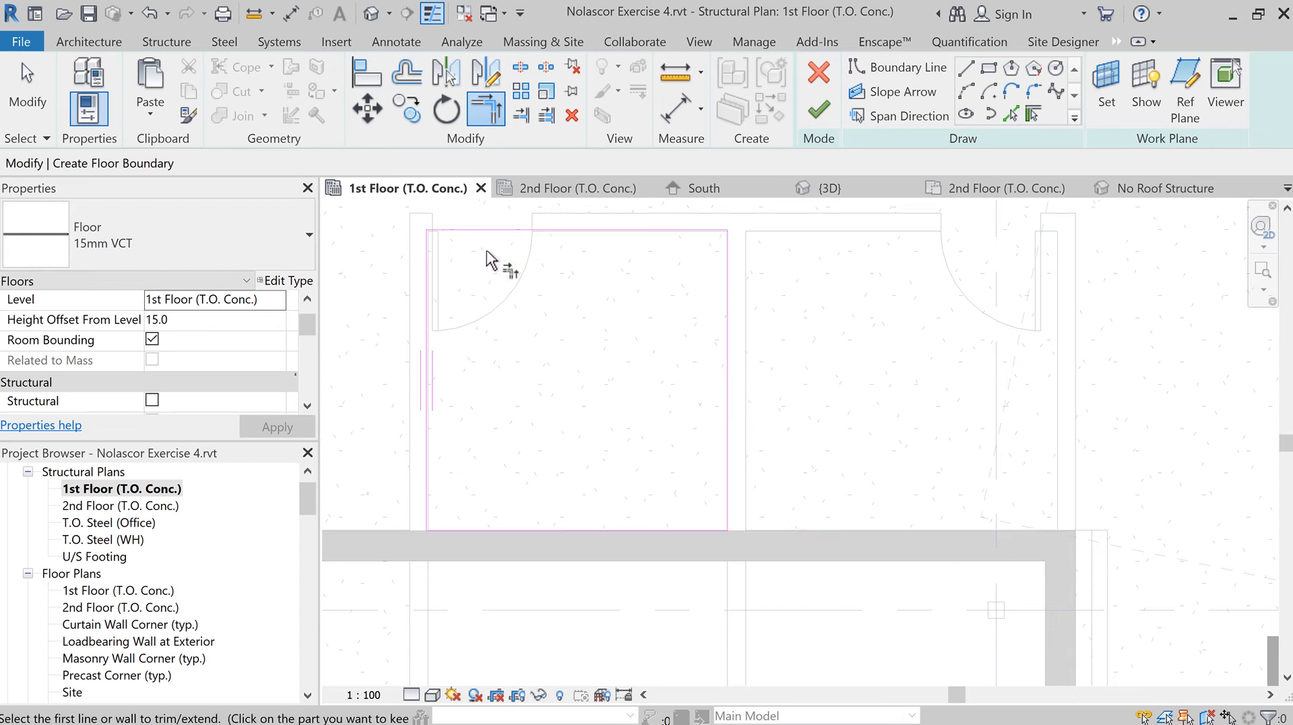
# Step: Check the boundary at the door, then finish the floor without attaching walls or joining geometry with the overlapping walls
pyautogui.moveTo(485, 263); pyautogui.dragTo(663, 396, button='middle')
pyautogui.scroll(5, 663, 396)
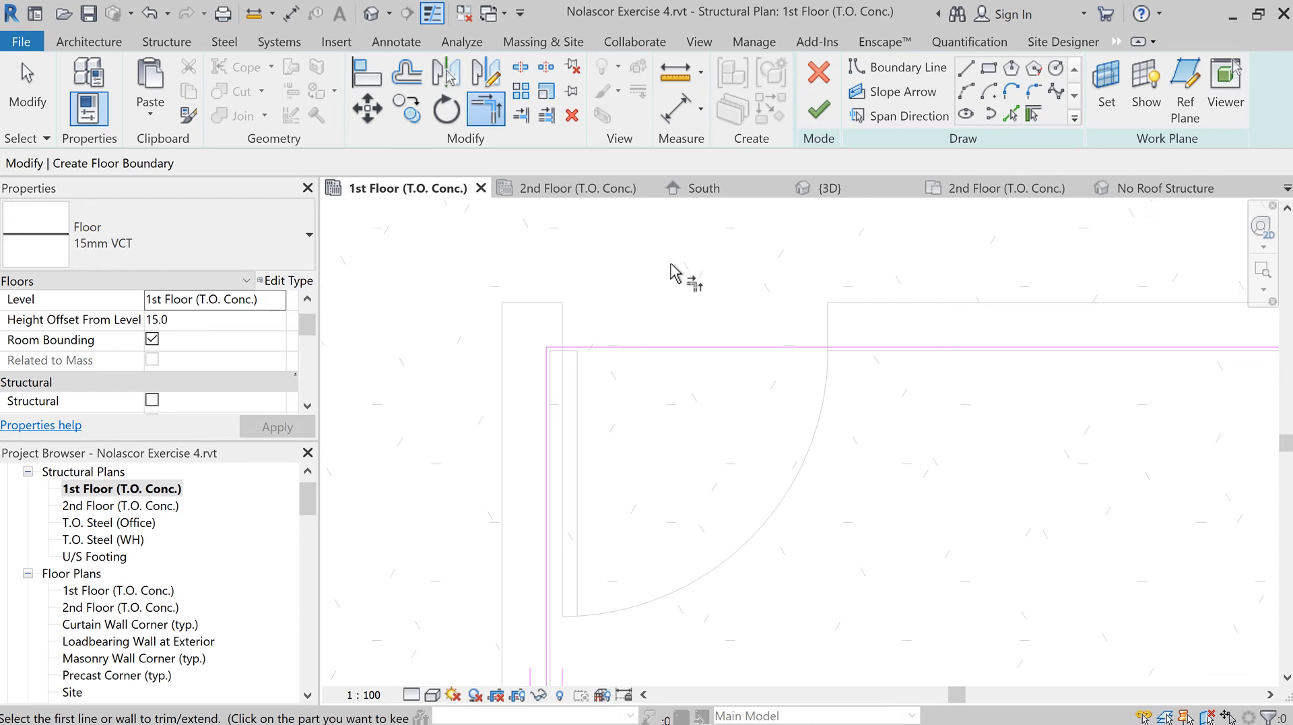
pyautogui.scroll(-2, 690, 300)
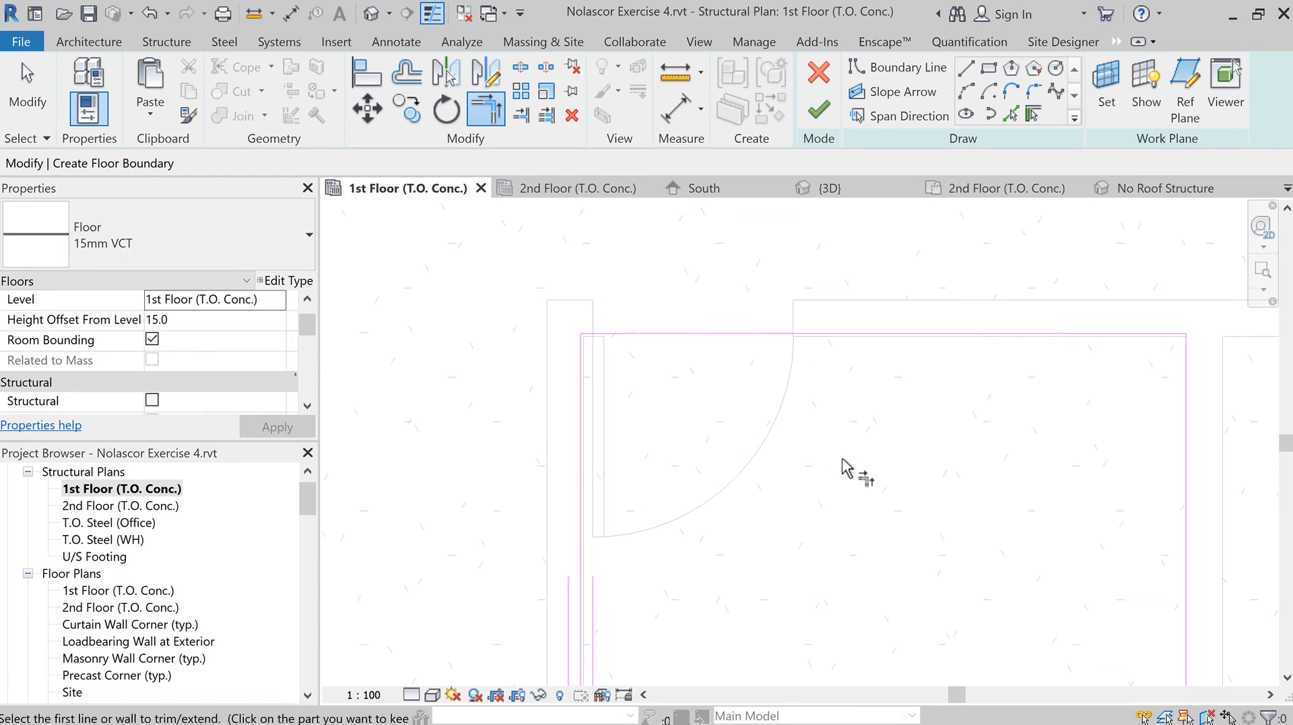
pyautogui.scroll(-2, 856, 482)
pyautogui.moveTo(982, 456); pyautogui.dragTo(791, 441, button='middle')
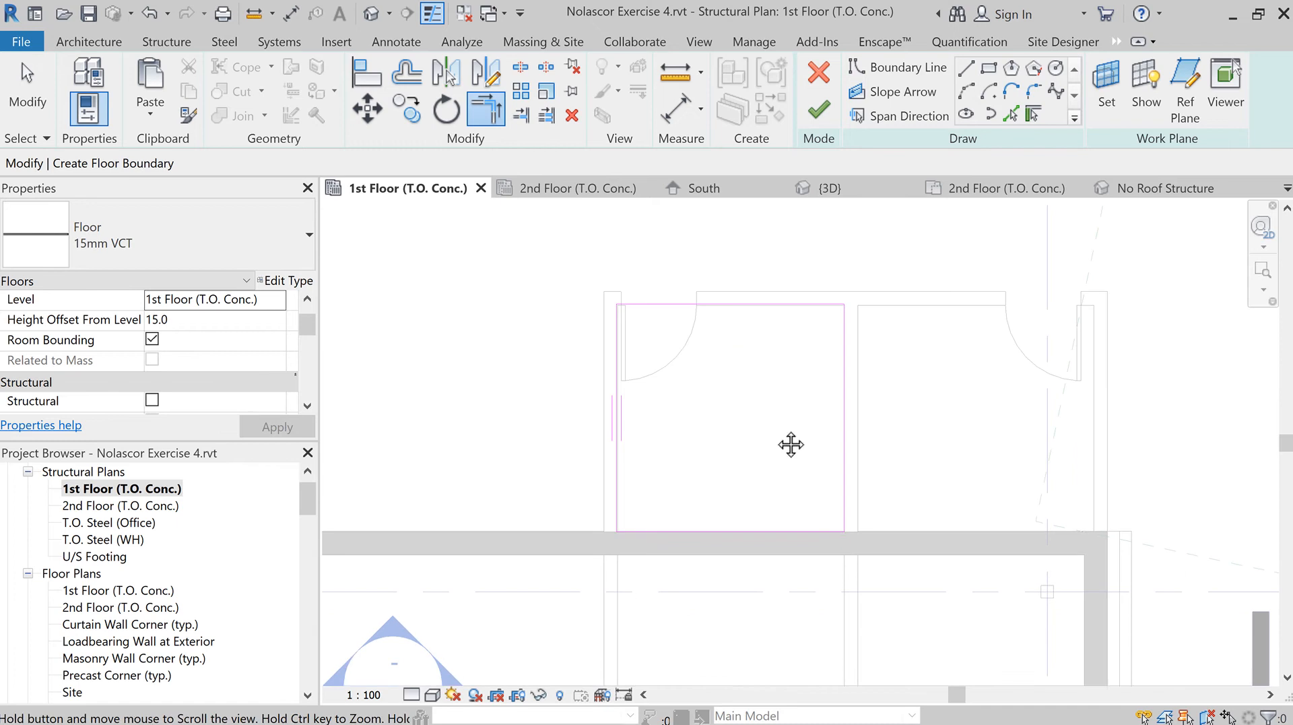
pyautogui.click(820, 115)
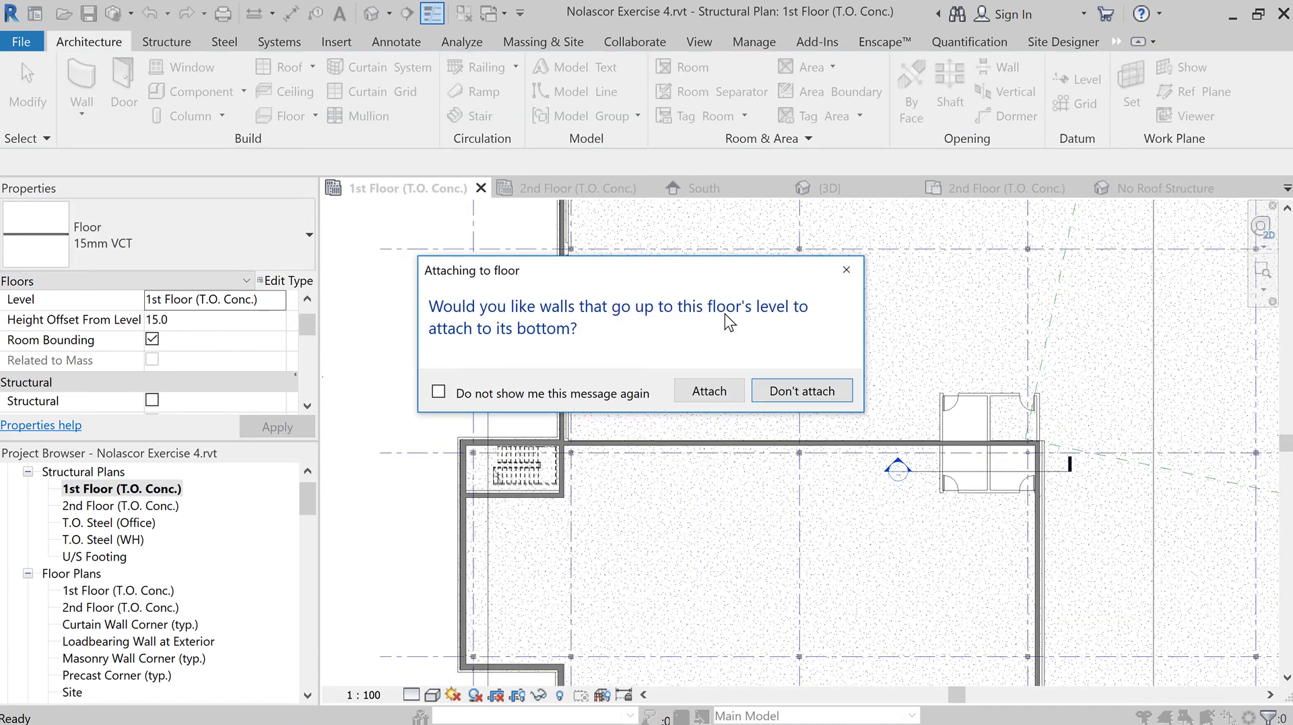
pyautogui.click(782, 392)
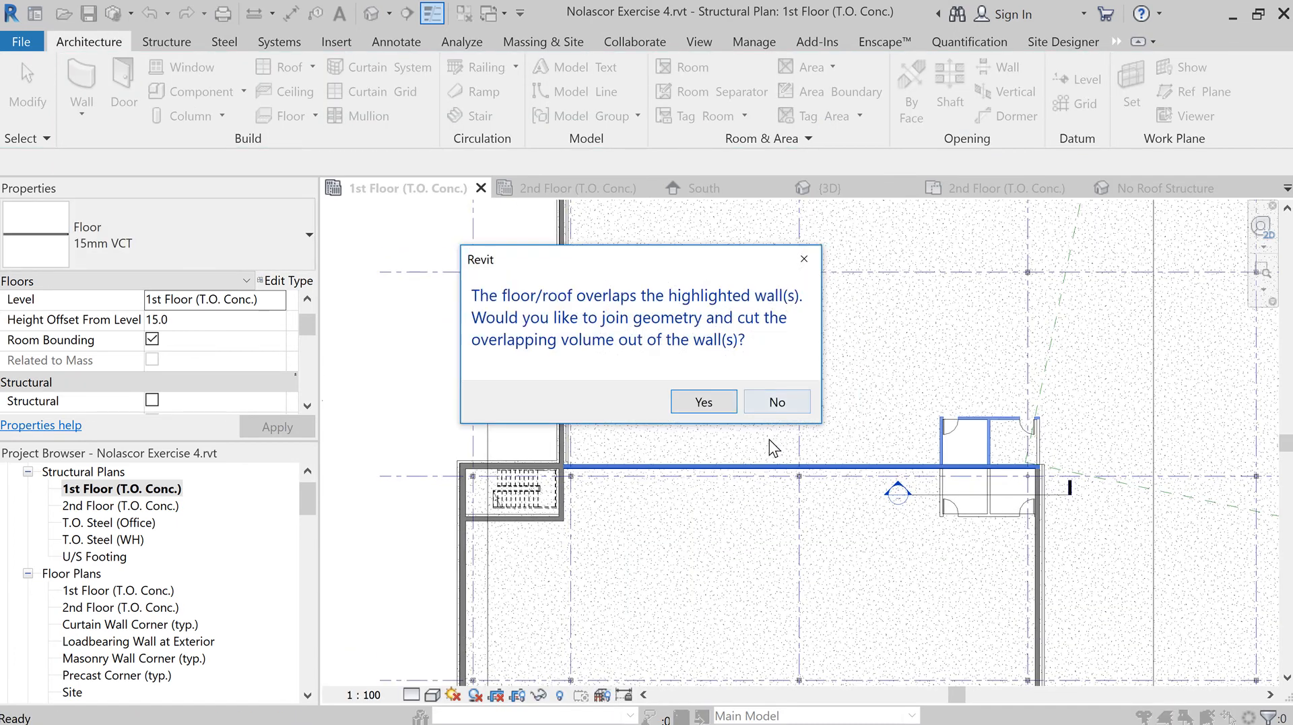
pyautogui.click(773, 403)
pyautogui.scroll(6, 997, 471)
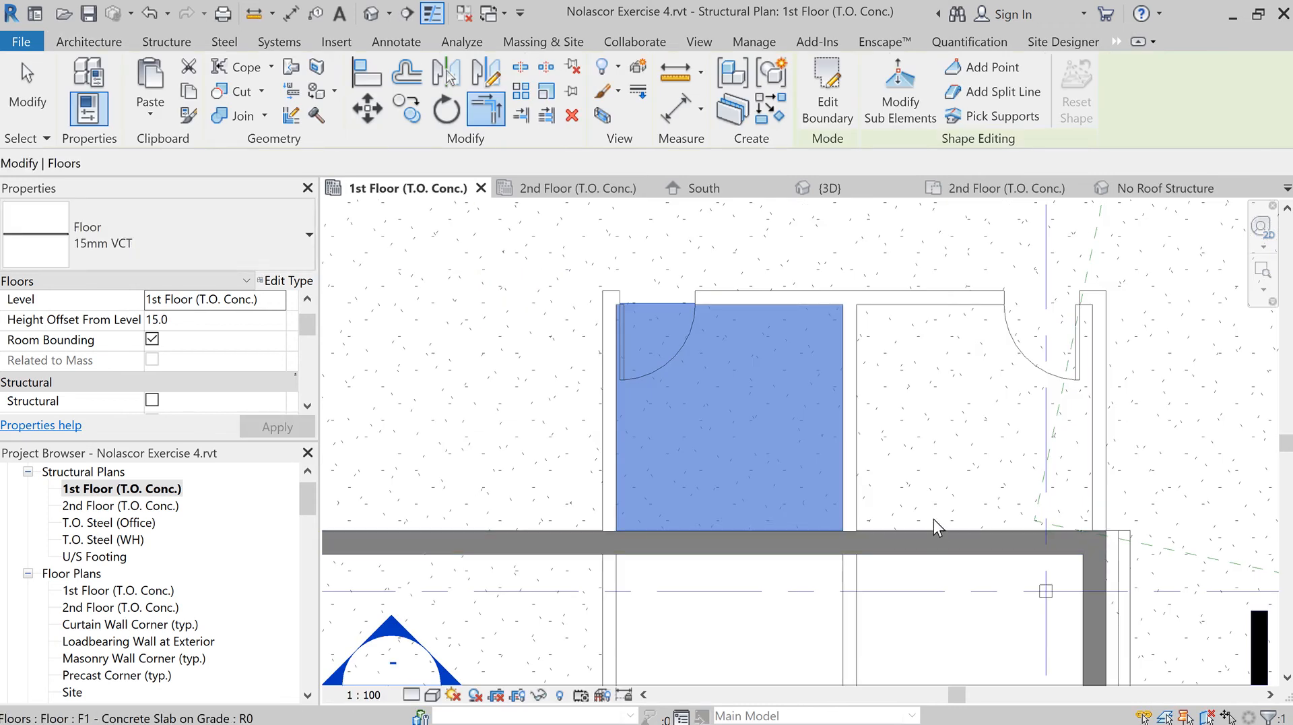
pyautogui.press('Escape')
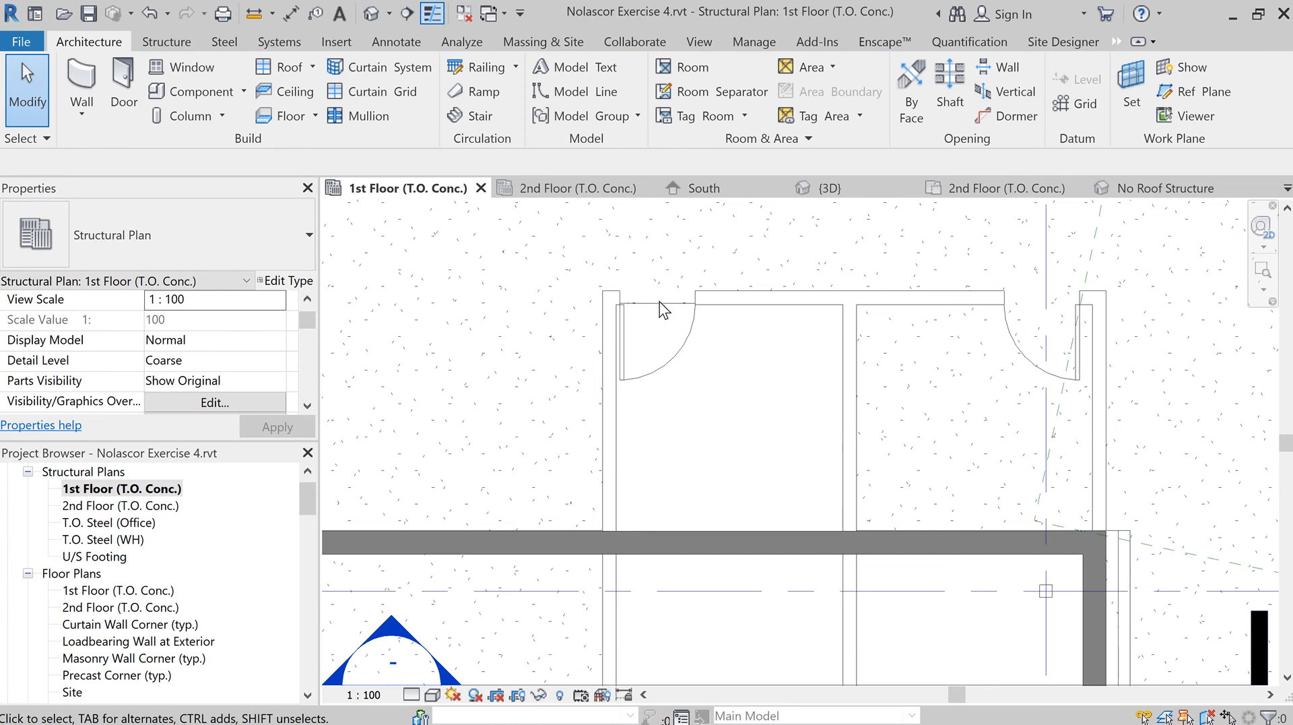
# Step: Start a 15mm VCT floor for the upper-right room, picking its top, partition, lower masonry and right walls as boundary lines
pyautogui.click(291, 124)
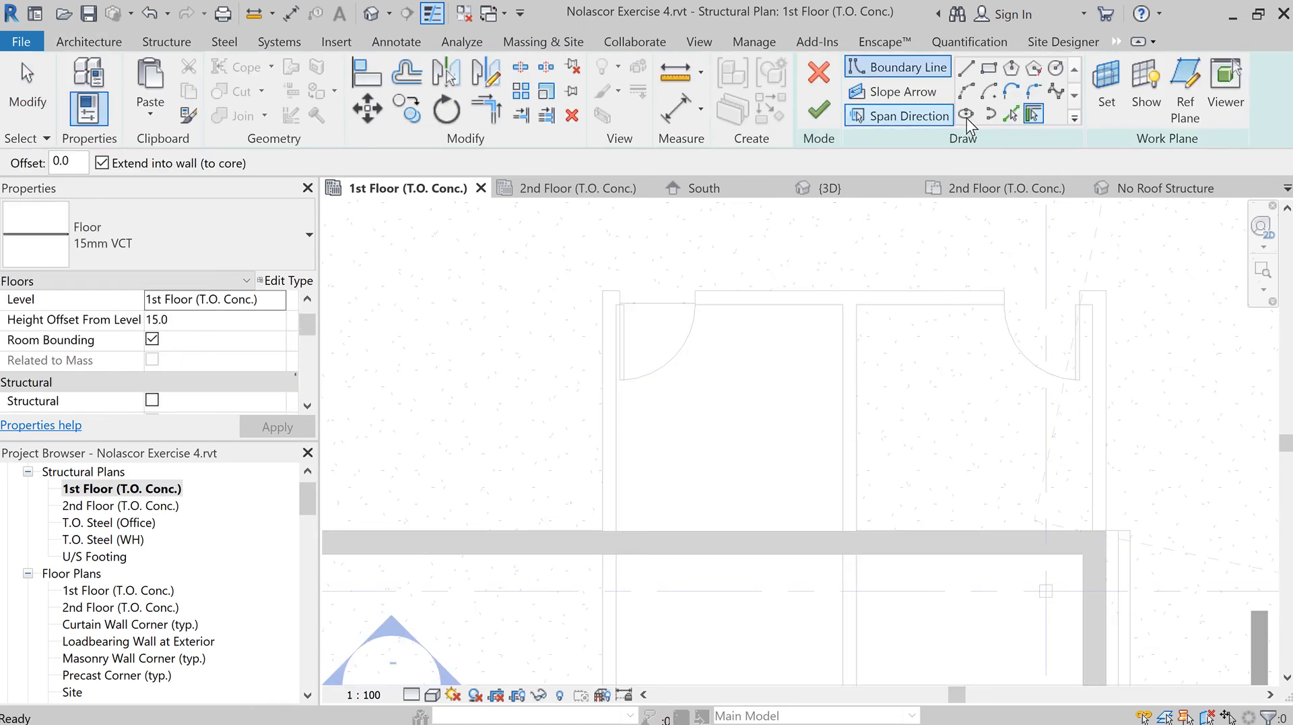
pyautogui.click(954, 311)
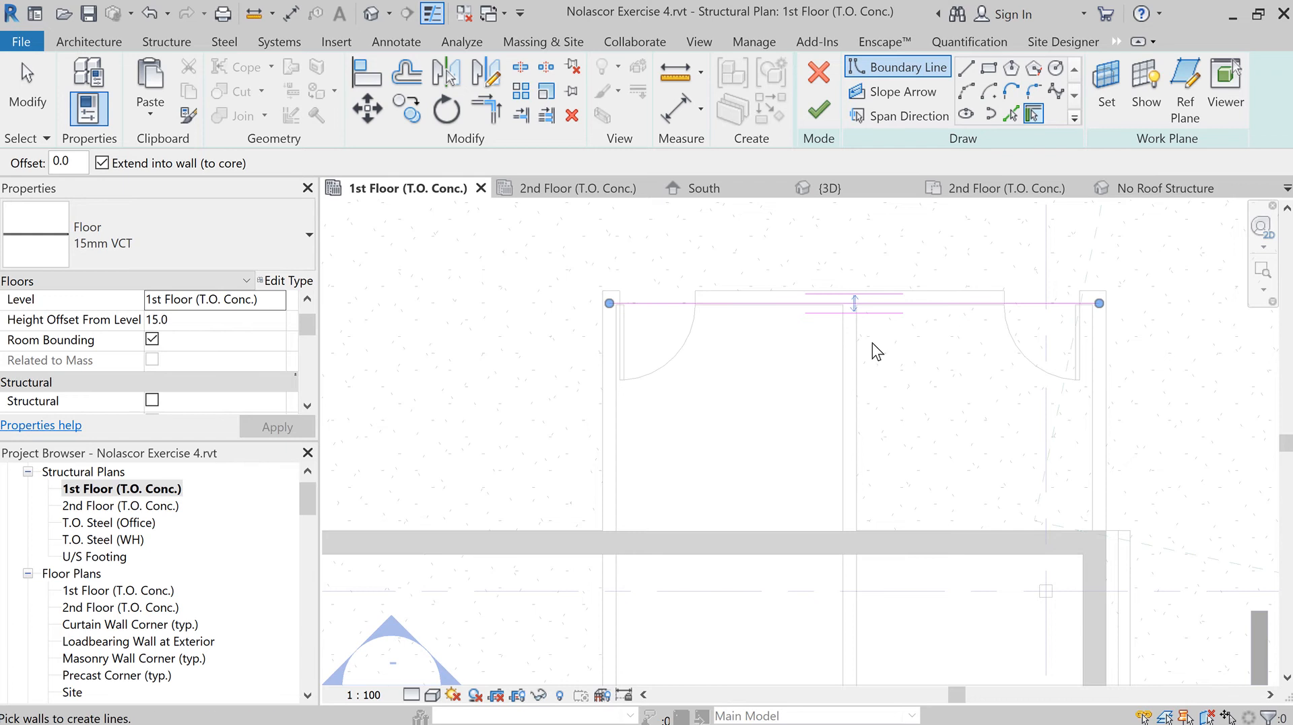
pyautogui.click(857, 360)
pyautogui.click(973, 542)
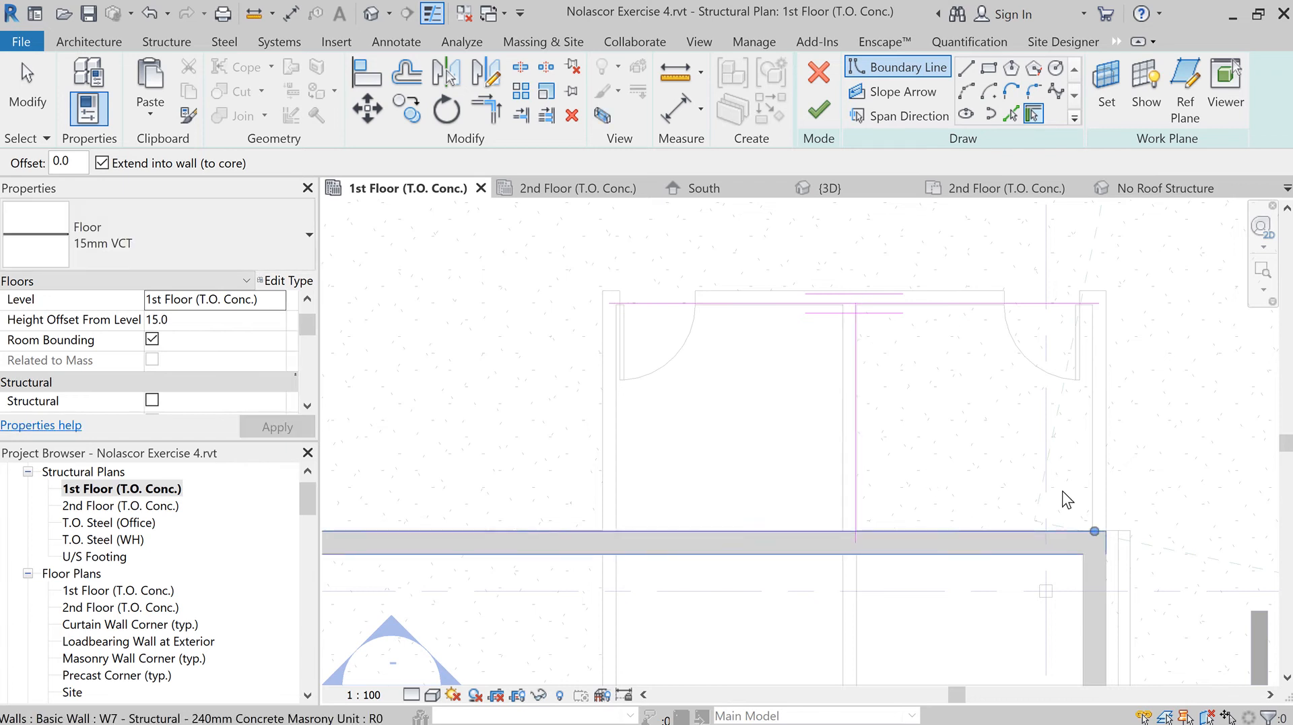
pyautogui.click(1091, 453)
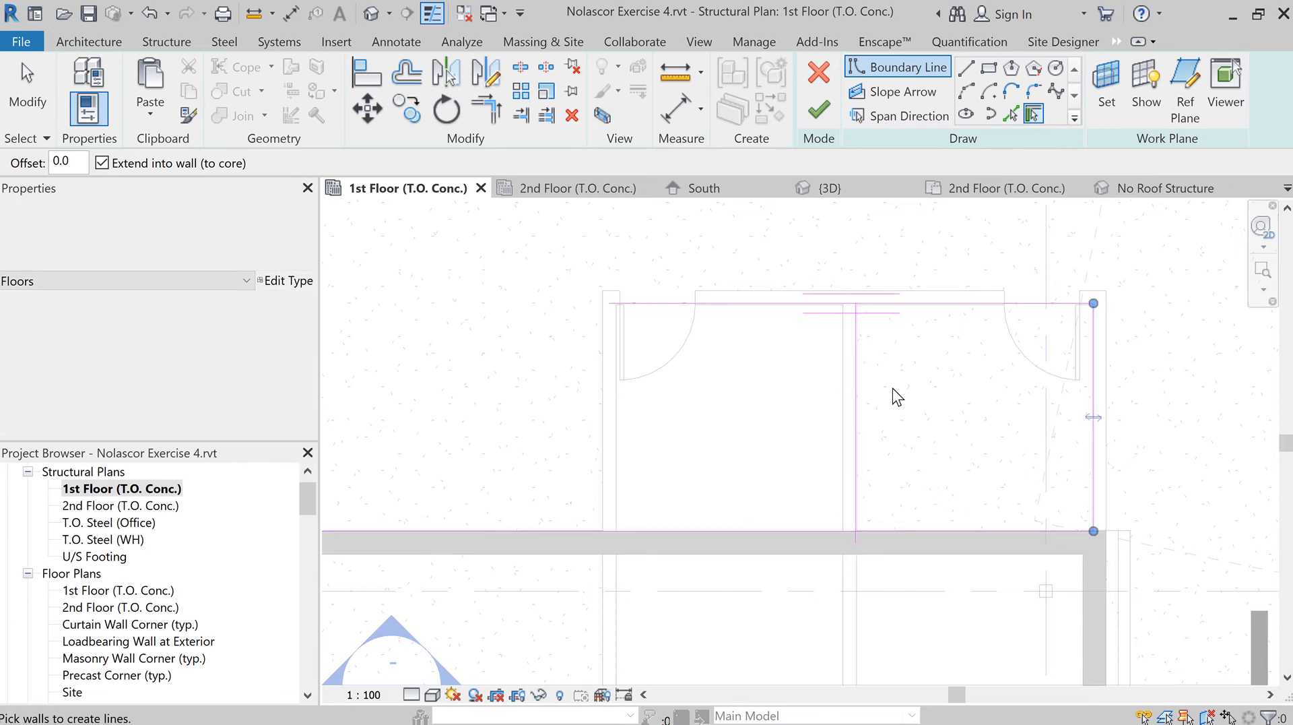
# Step: Trim the four boundary lines to each other at the corners to form a closed rectangle around the upper-right room
pyautogui.press('t')
pyautogui.press('r')
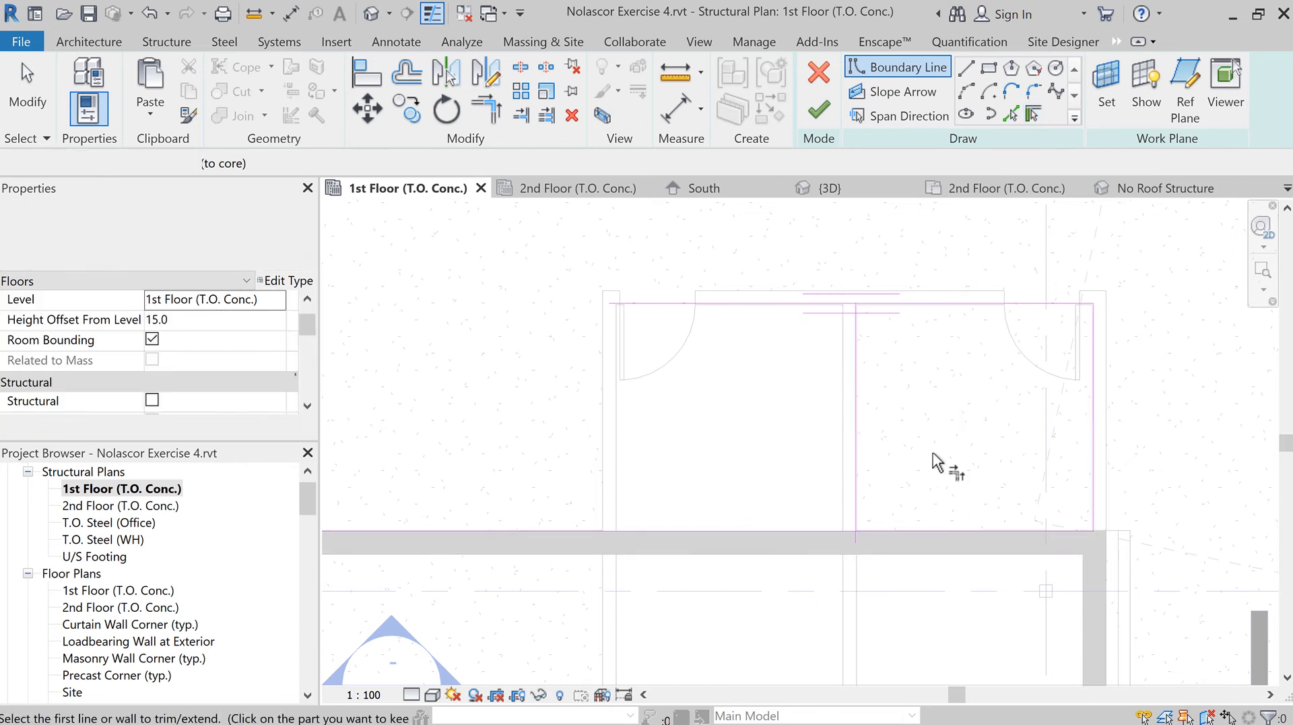
pyautogui.click(864, 486)
pyautogui.click(880, 529)
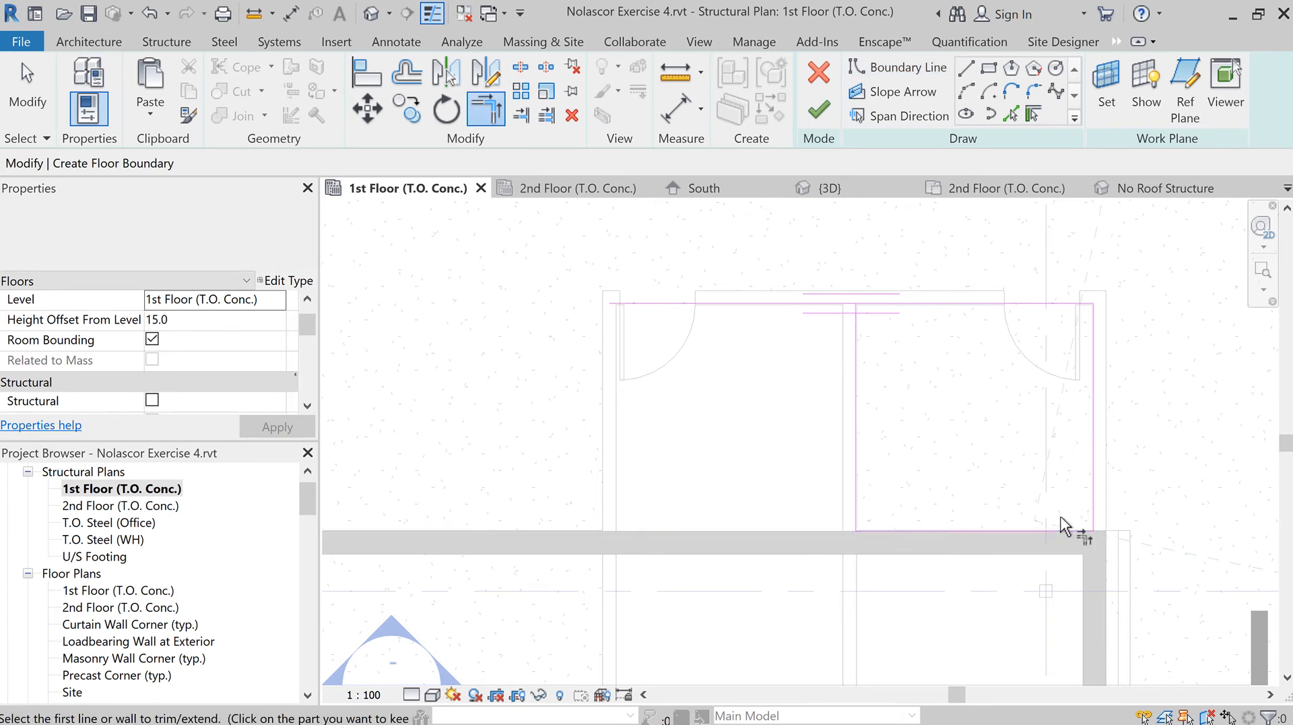
pyautogui.click(1075, 530)
pyautogui.click(1094, 498)
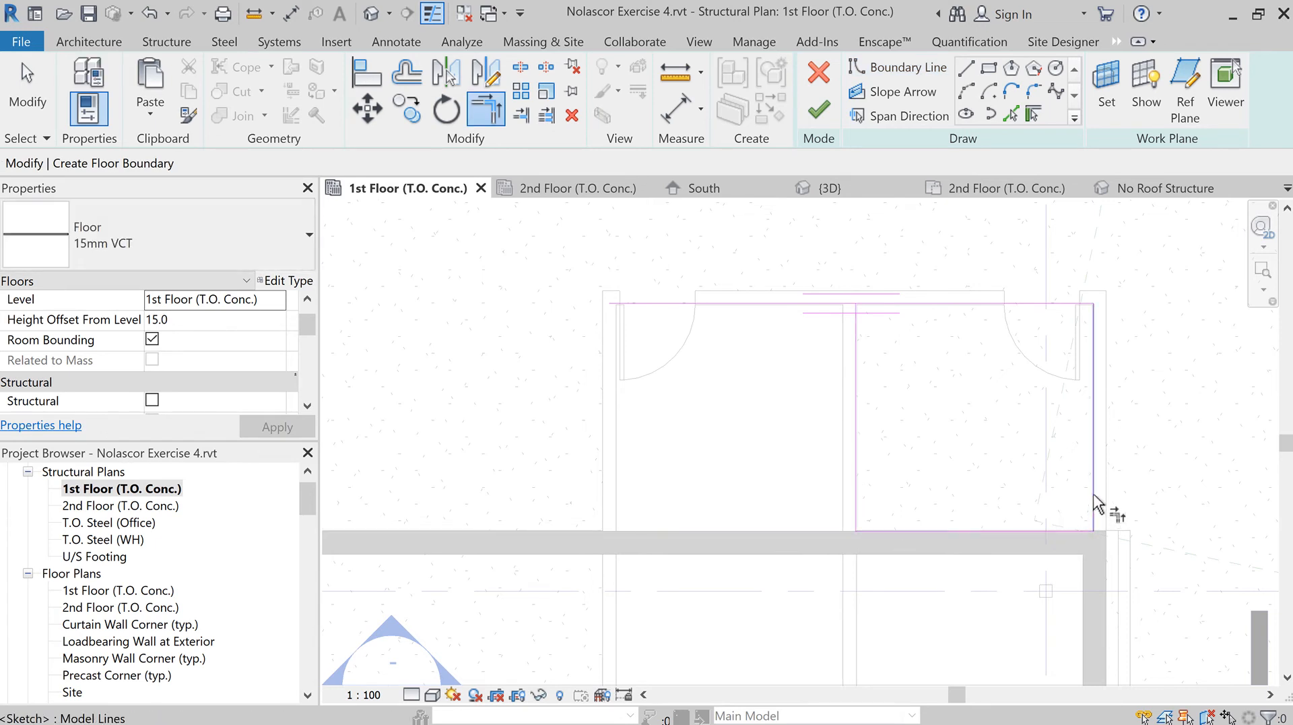
pyautogui.click(1065, 304)
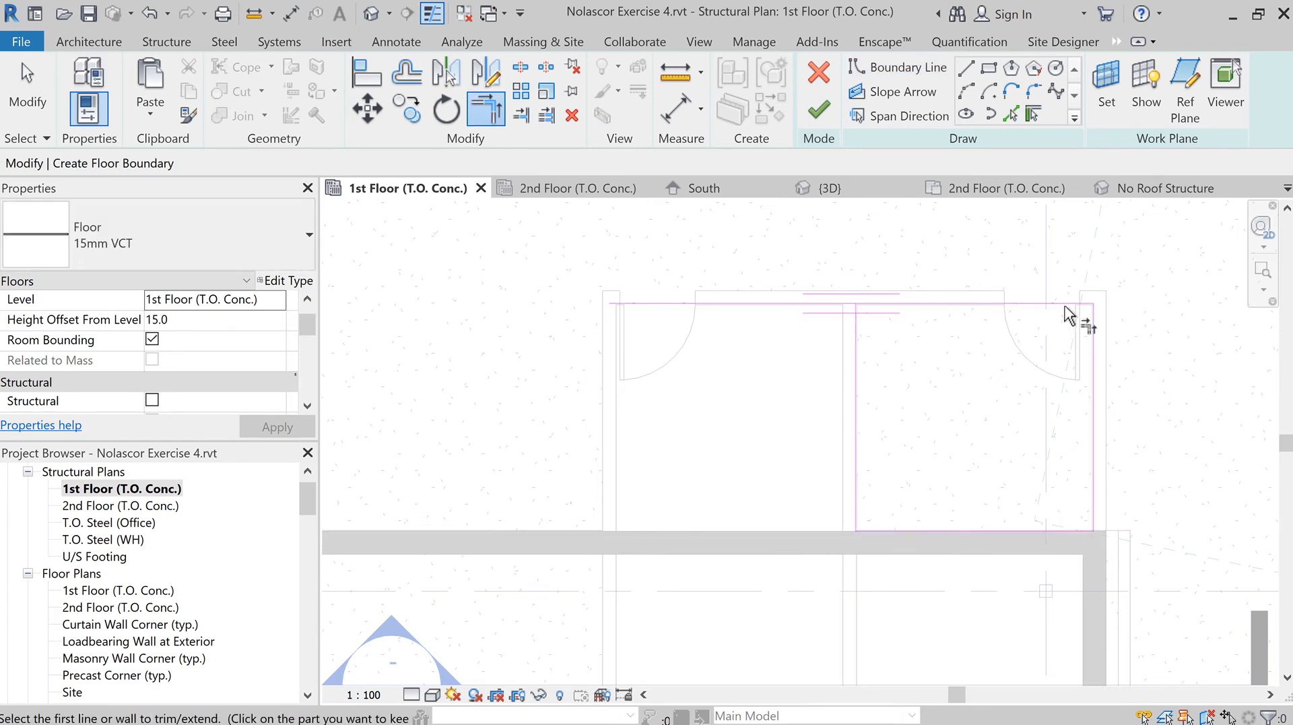
pyautogui.click(901, 305)
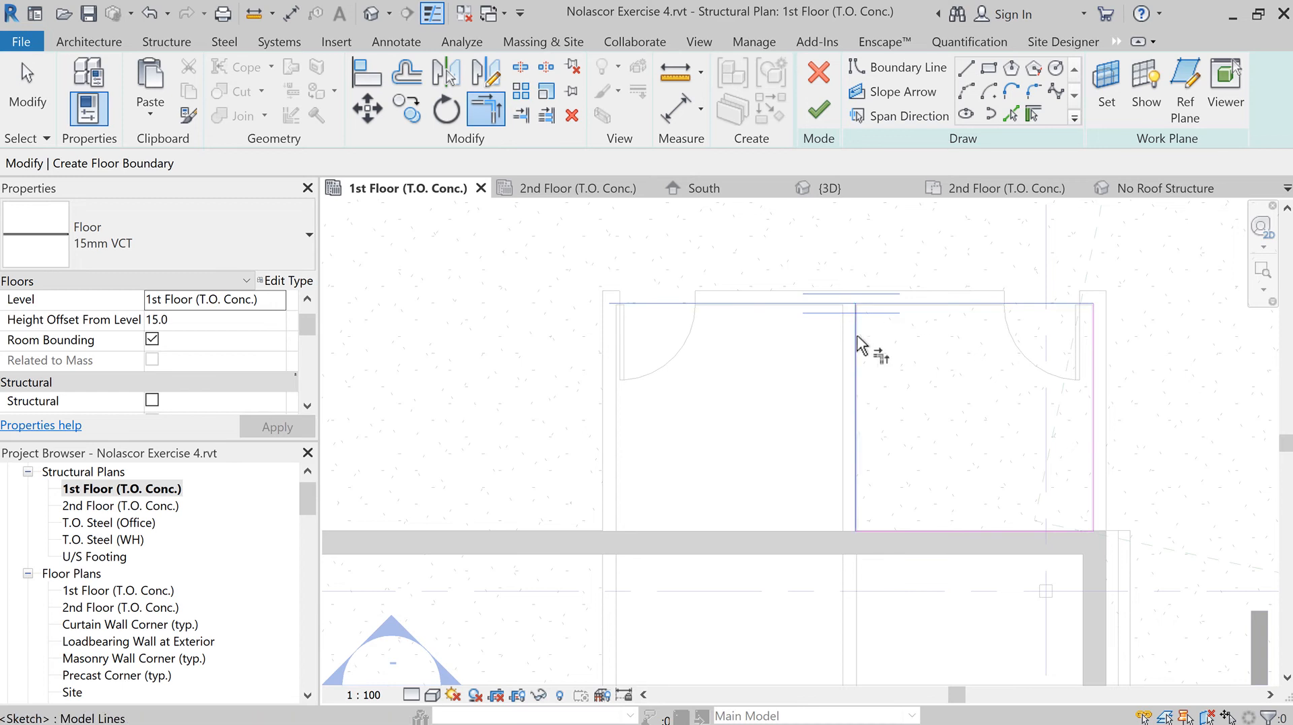
pyautogui.click(862, 340)
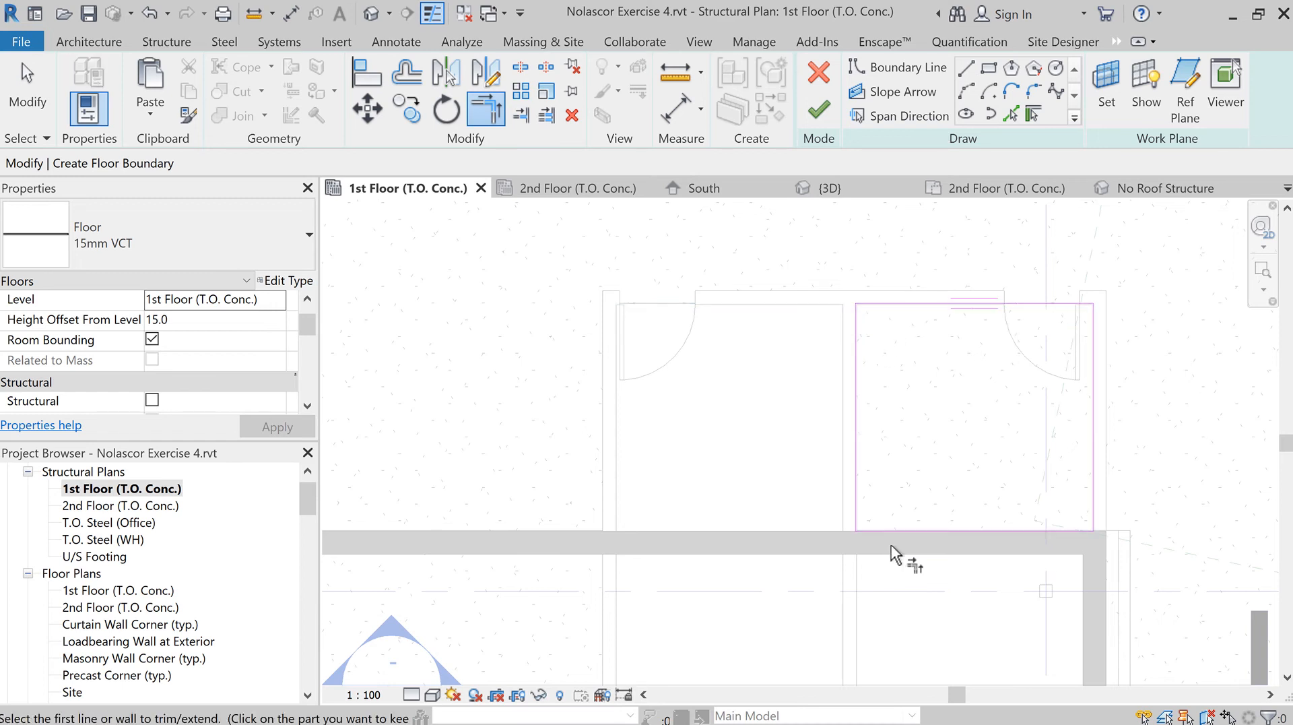
# Step: Check the boundary along the masonry wall, then finish the upper-right floor without attaching walls or joining geometry with the overlapping walls
pyautogui.scroll(3, 937, 529)
pyautogui.scroll(1, 951, 531)
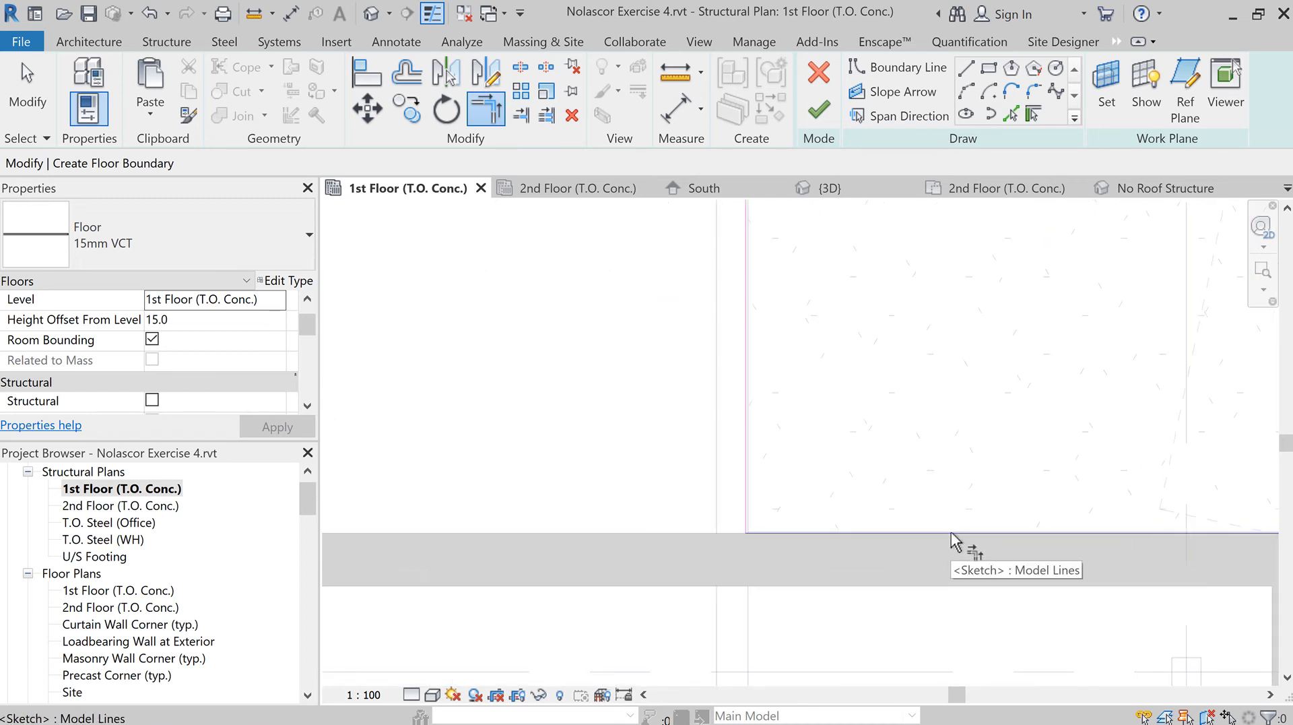
pyautogui.scroll(-1, 1066, 493)
pyautogui.scroll(-5, 1076, 465)
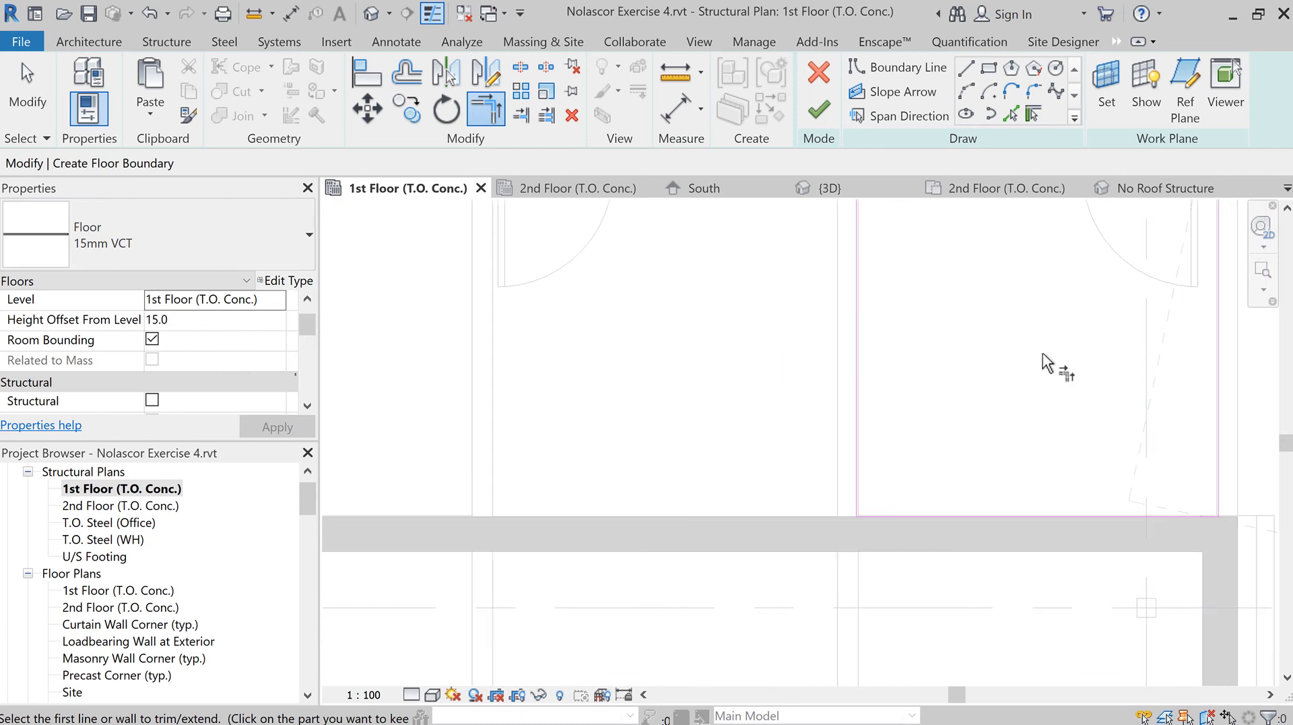
pyautogui.click(819, 110)
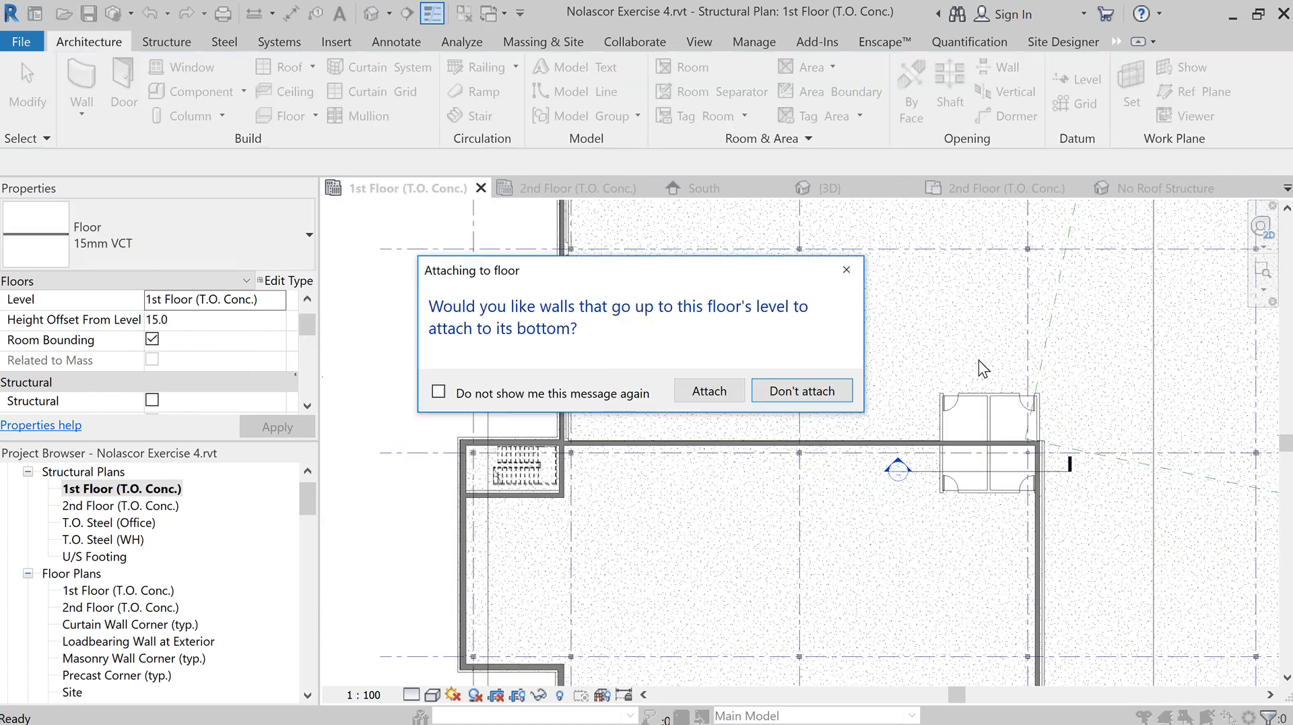
pyautogui.click(878, 467)
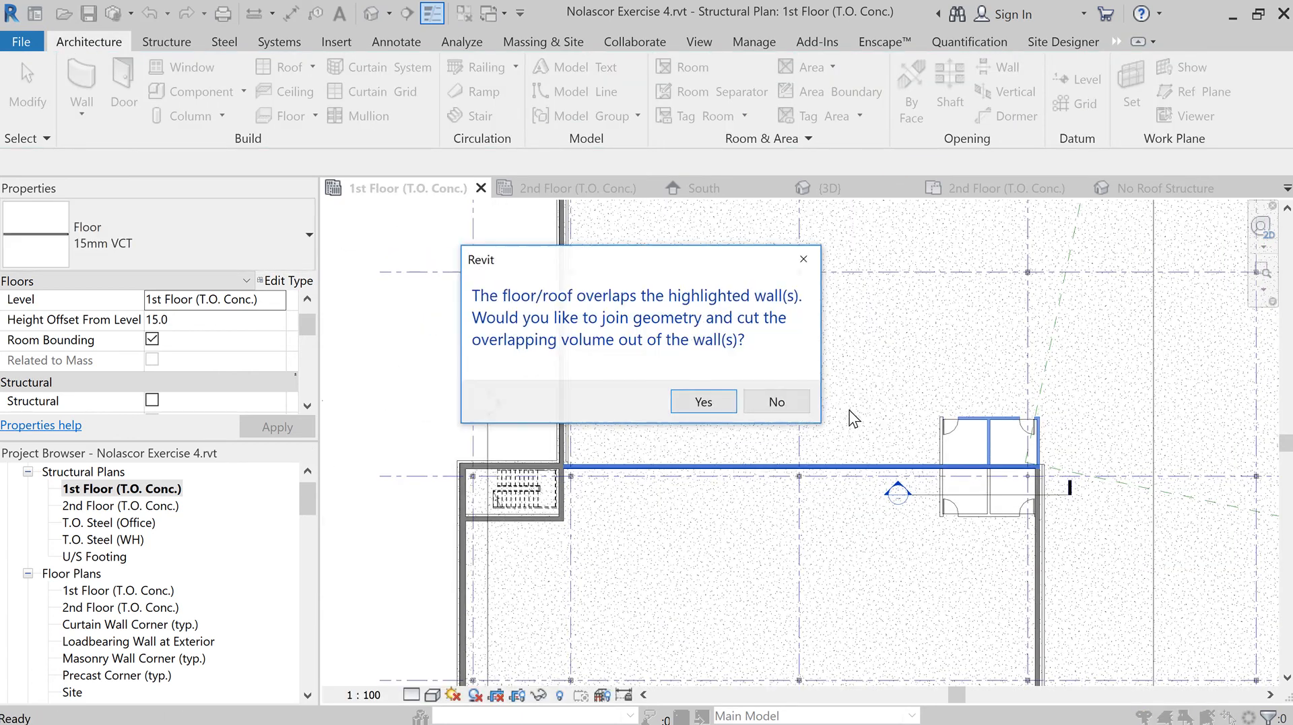
pyautogui.click(777, 402)
# Step: Open the section cutting the two lower rooms and examine how their VCT floors meet the concrete slab and partition walls
pyautogui.scroll(6, 970, 471)
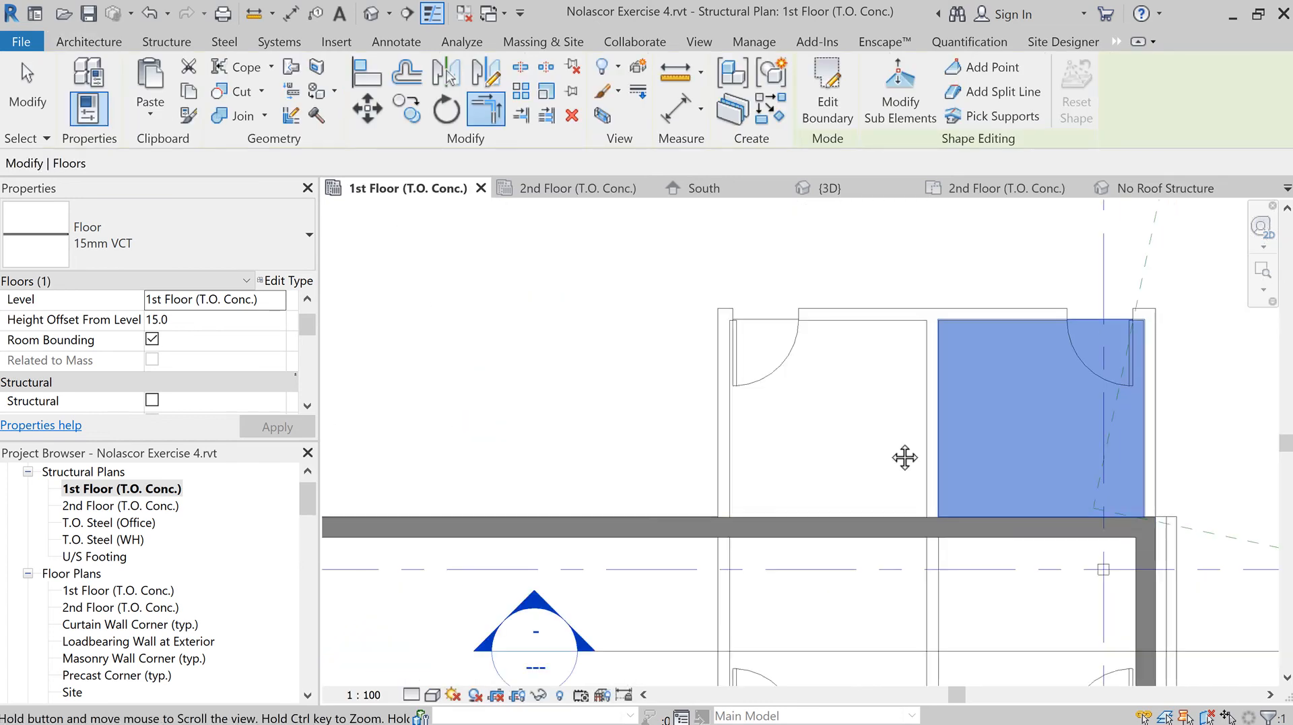
pyautogui.moveTo(904, 456); pyautogui.dragTo(847, 370, button='middle')
pyautogui.press('Escape')
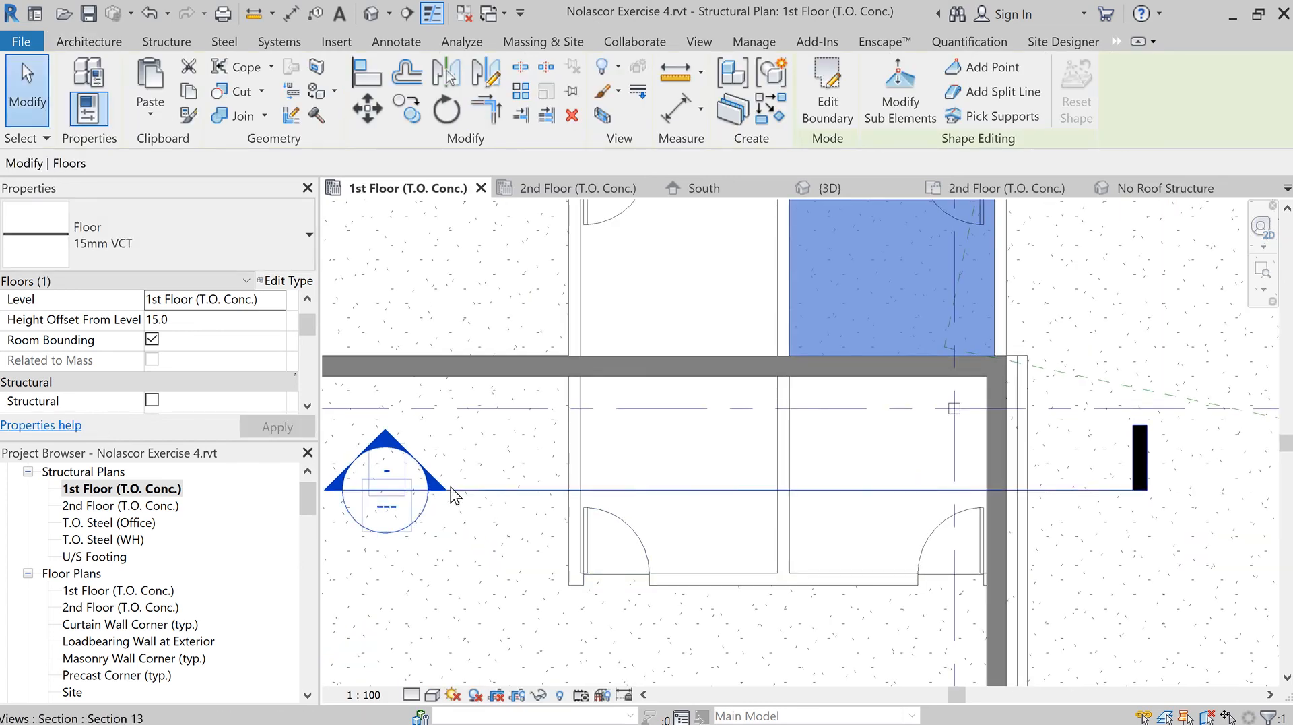
pyautogui.doubleClick(426, 482)
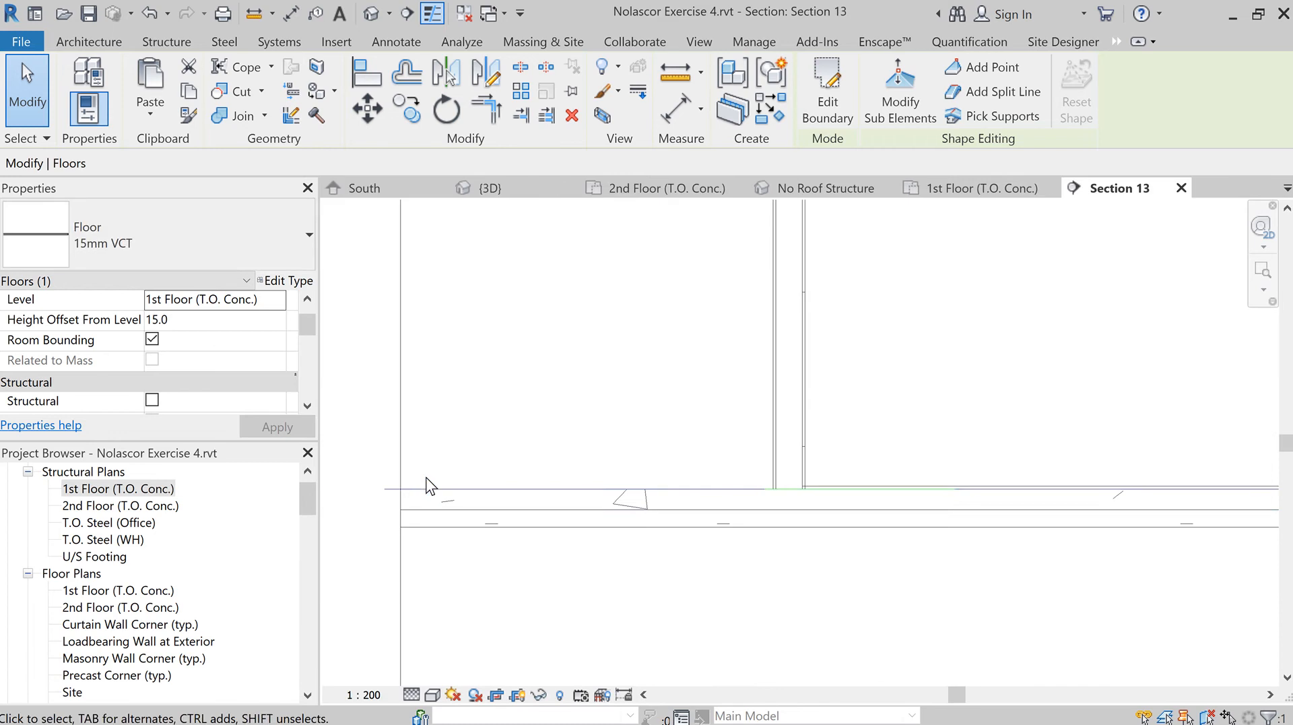
pyautogui.scroll(-5, 883, 544)
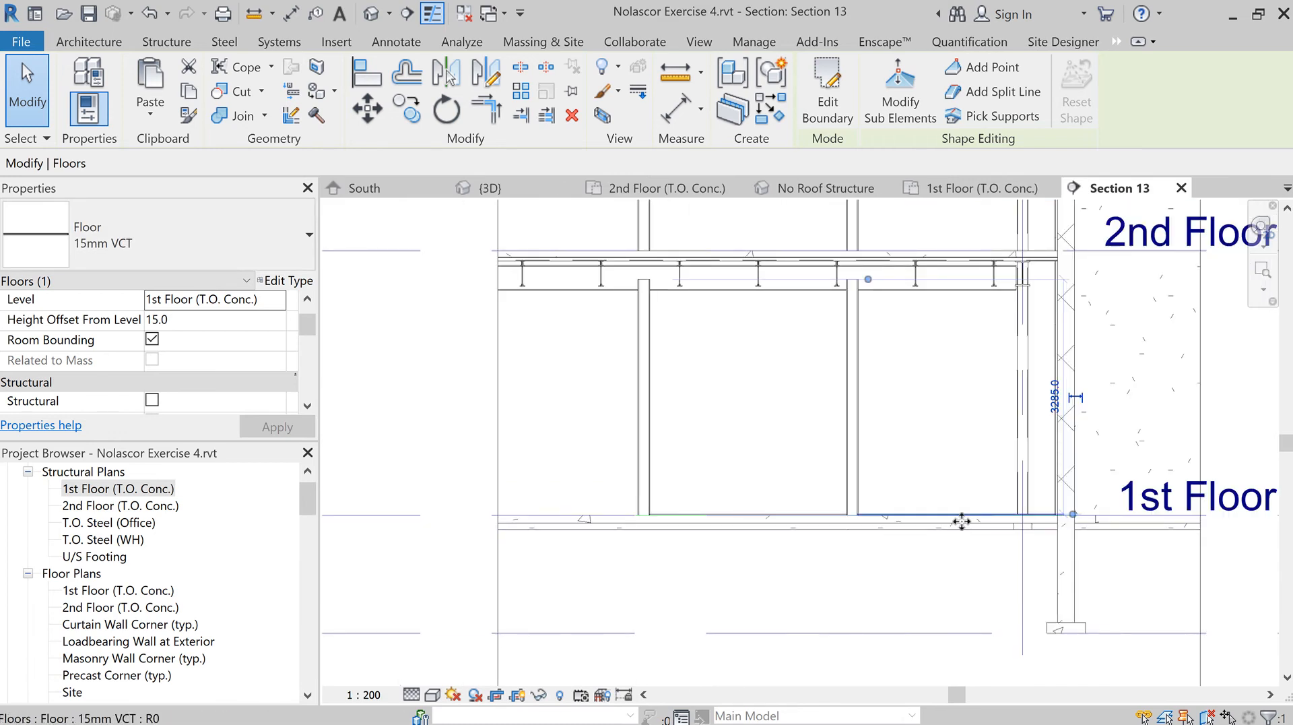
pyautogui.scroll(6, 828, 528)
pyautogui.scroll(2, 839, 519)
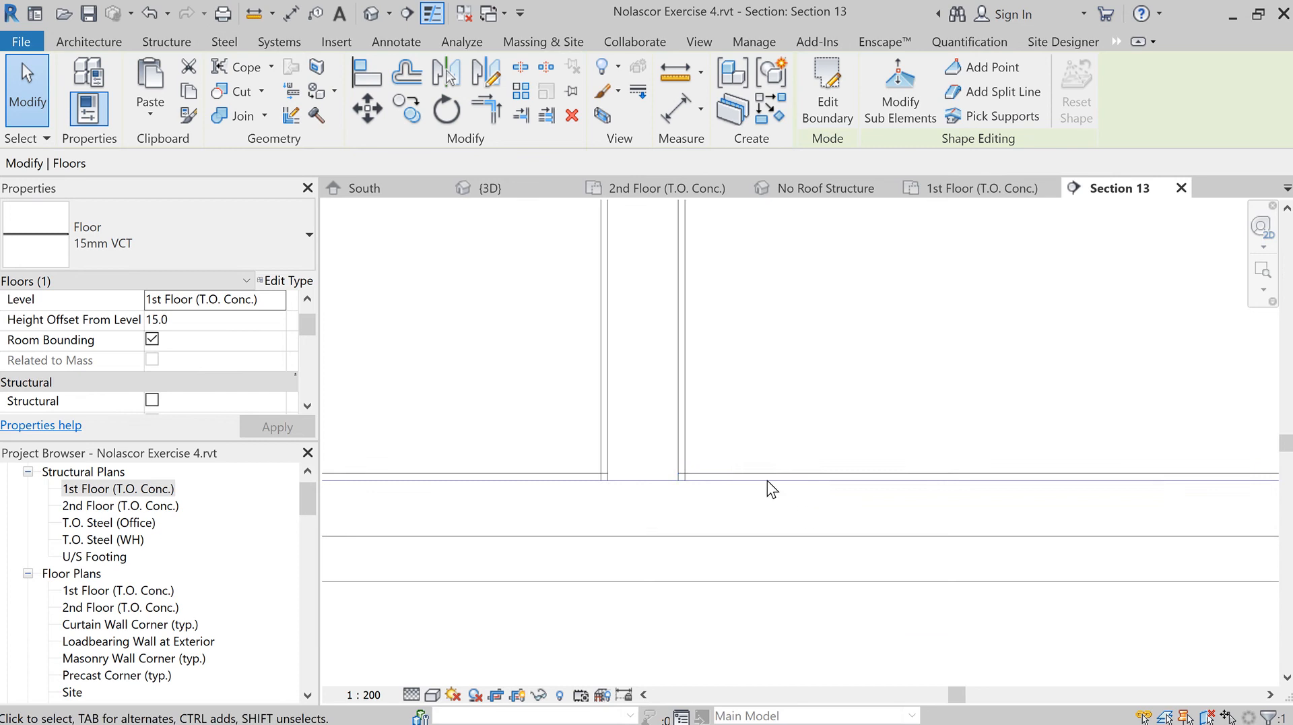
pyautogui.scroll(-4, 935, 493)
pyautogui.moveTo(830, 521); pyautogui.dragTo(759, 518, button='middle')
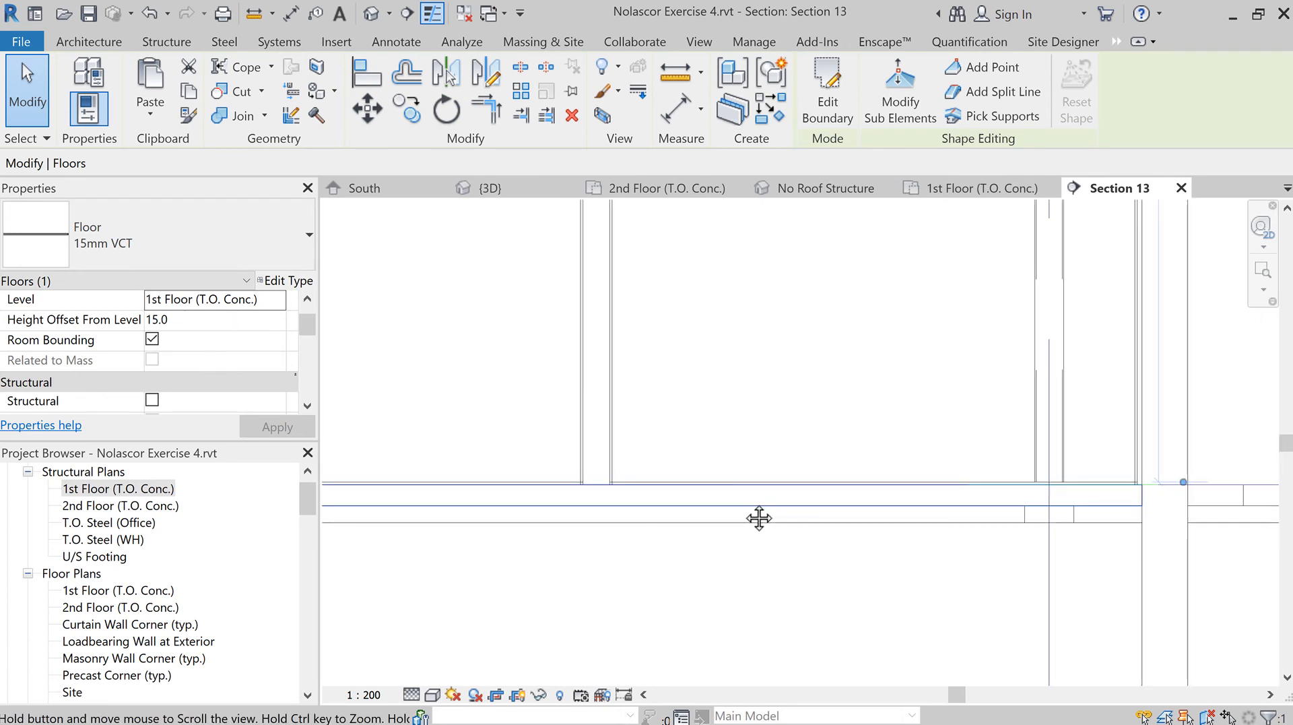
pyautogui.scroll(2, 1043, 481)
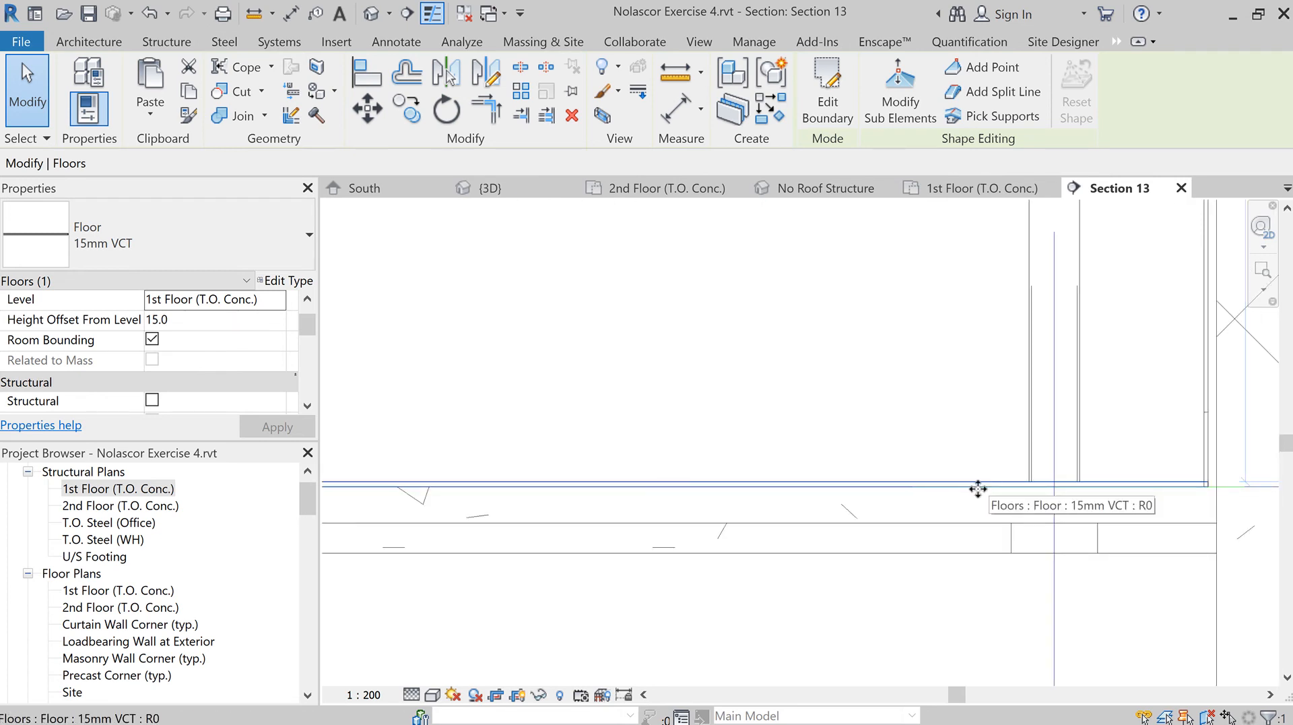
pyautogui.scroll(-5, 978, 489)
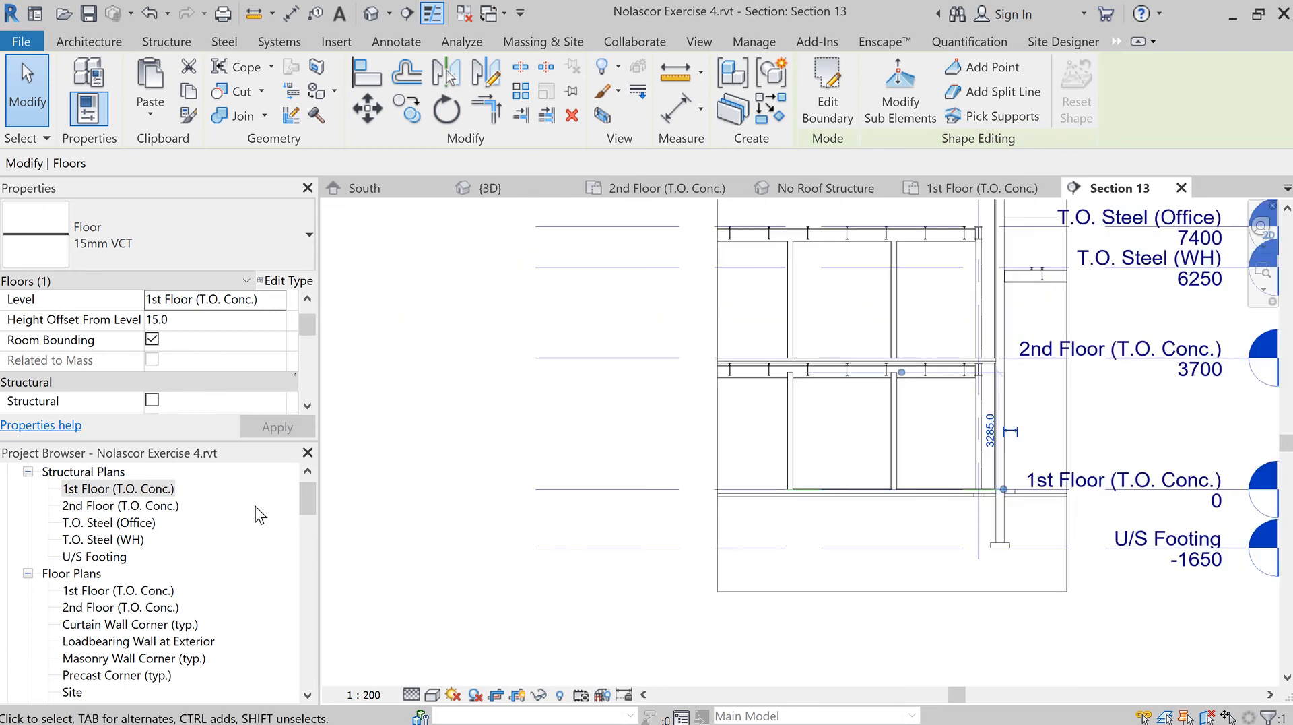
# Step: Return to the 1st Floor (T.O. Conc.) structural plan and move the section line up so it cuts the two upper rooms
pyautogui.doubleClick(162, 491)
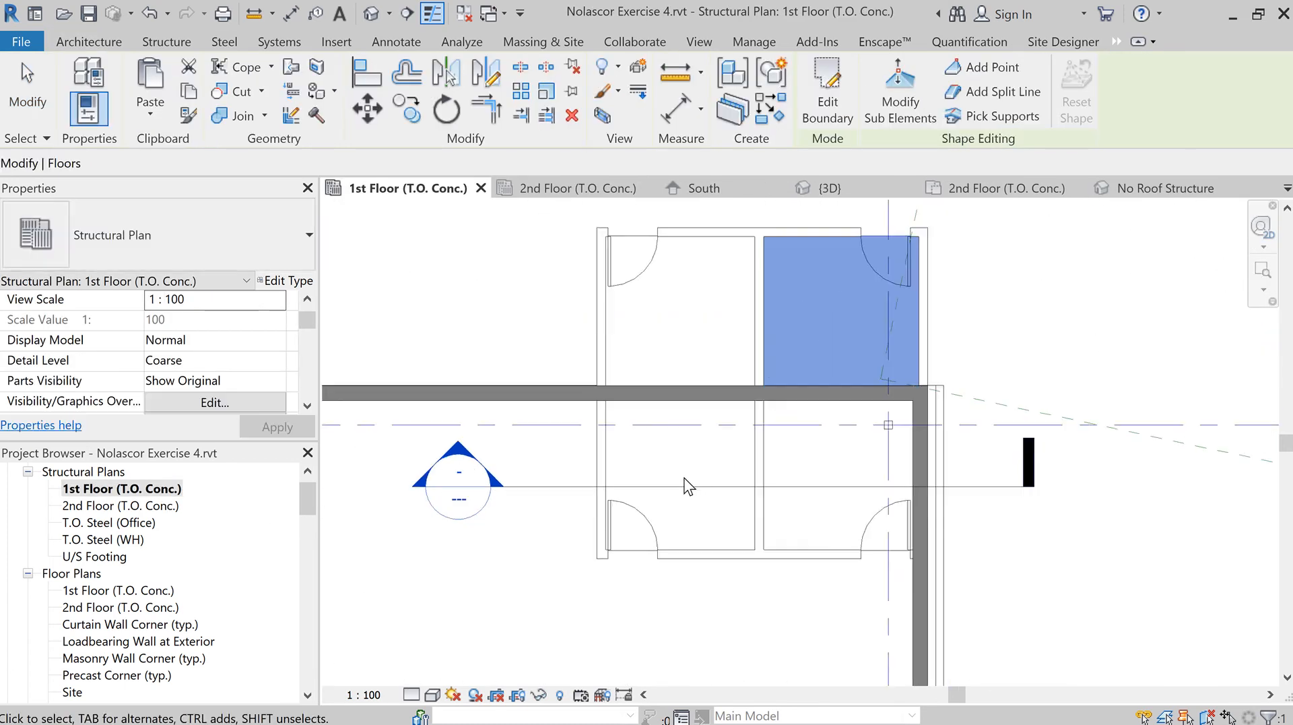
pyautogui.moveTo(735, 475); pyautogui.dragTo(836, 587, button='middle')
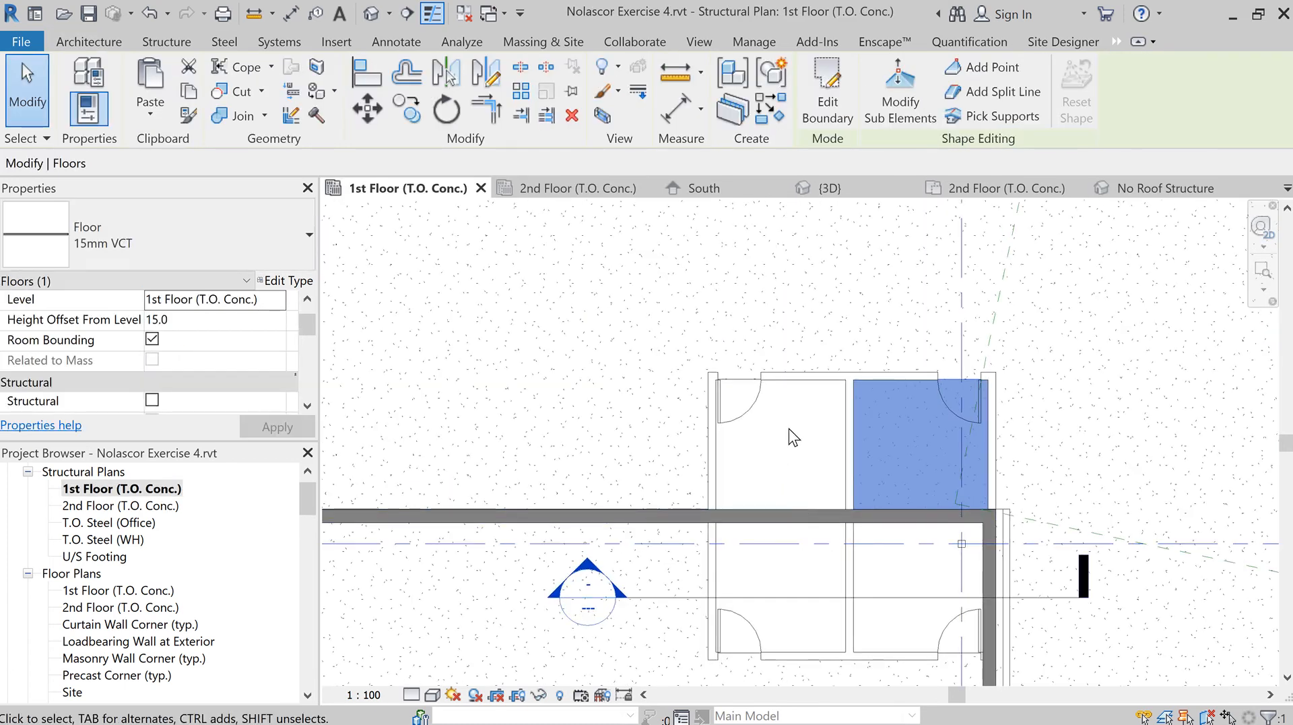
pyautogui.click(647, 602)
pyautogui.moveTo(650, 600); pyautogui.dragTo(652, 461)
# Step: Adjust the left end of the section line outside the upper rooms and cycle its symbol to the section head, keeping the upward view direction
pyautogui.click(524, 452)
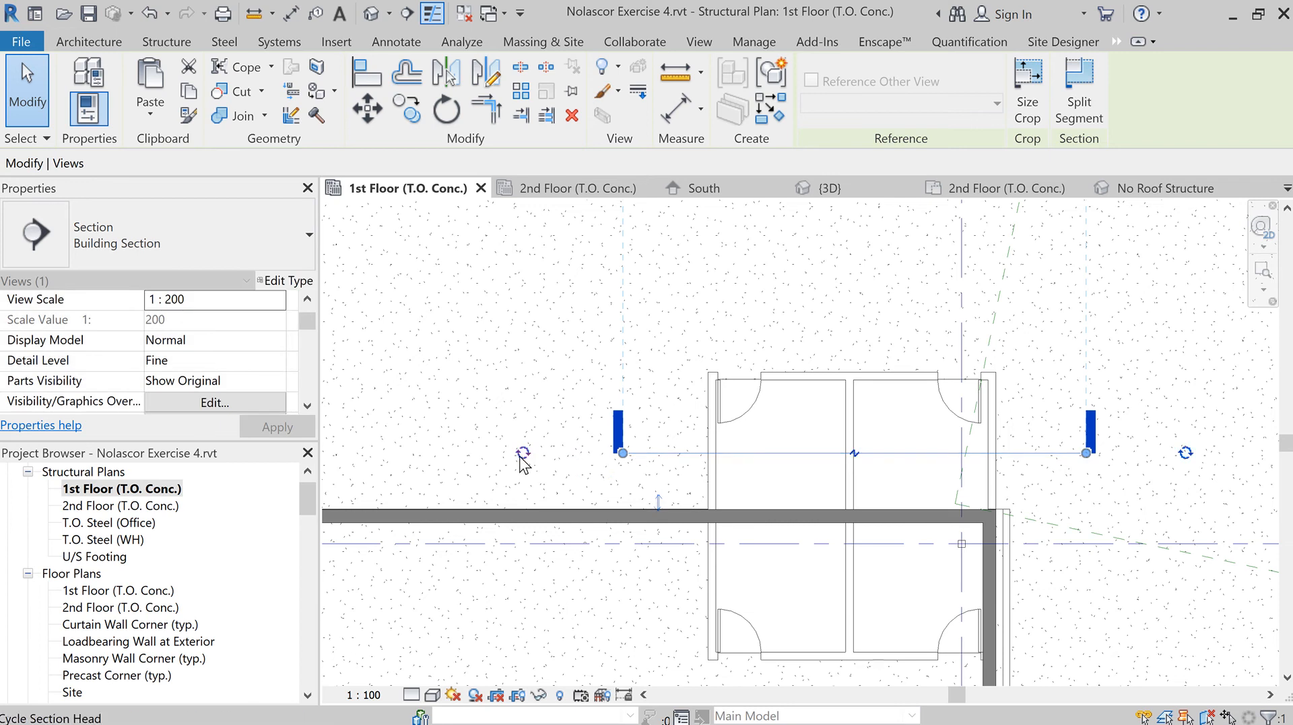
pyautogui.click(524, 452)
pyautogui.moveTo(622, 452); pyautogui.dragTo(634, 452)
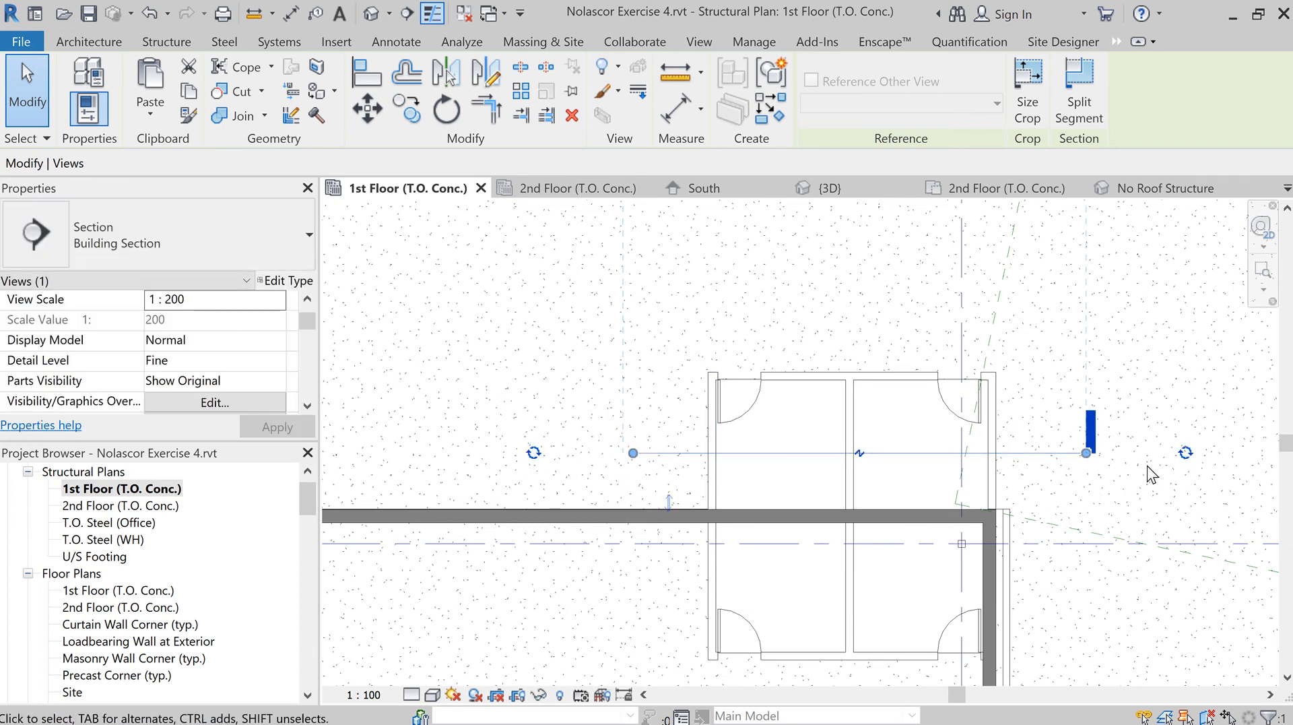
pyautogui.scroll(-1, 1146, 466)
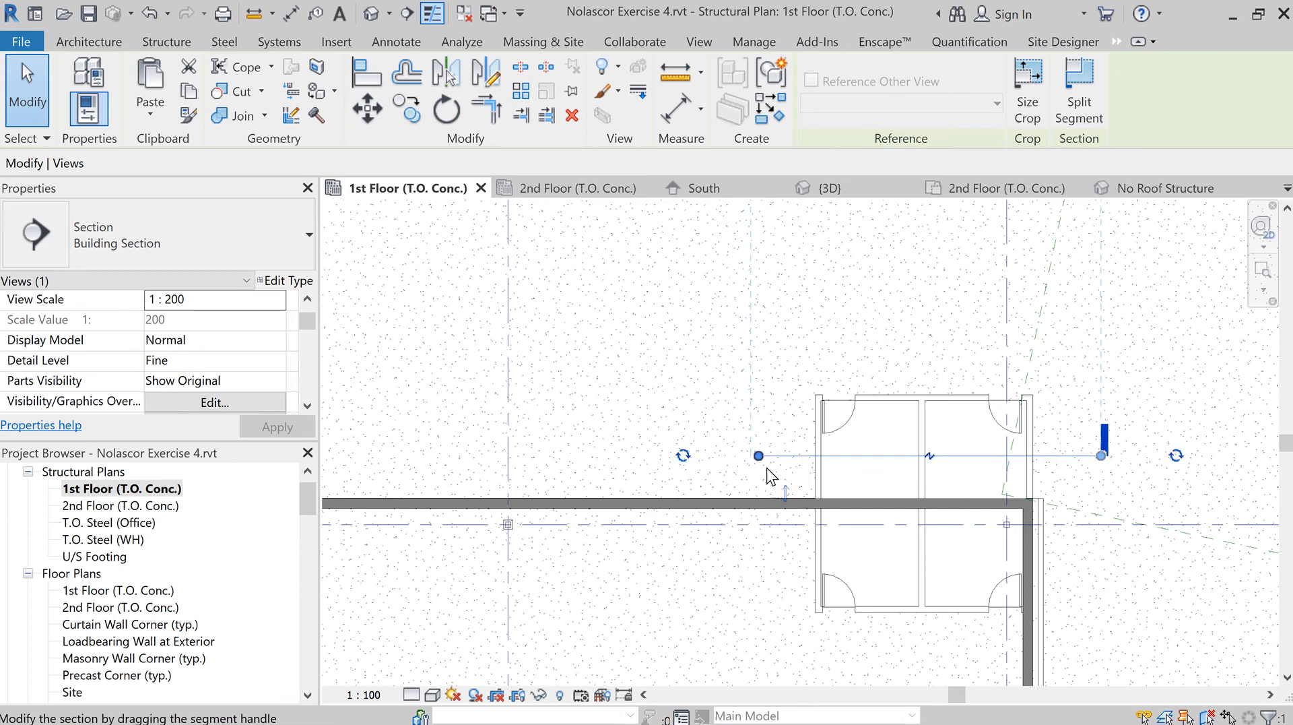
pyautogui.moveTo(757, 456); pyautogui.dragTo(737, 456)
pyautogui.click(763, 489)
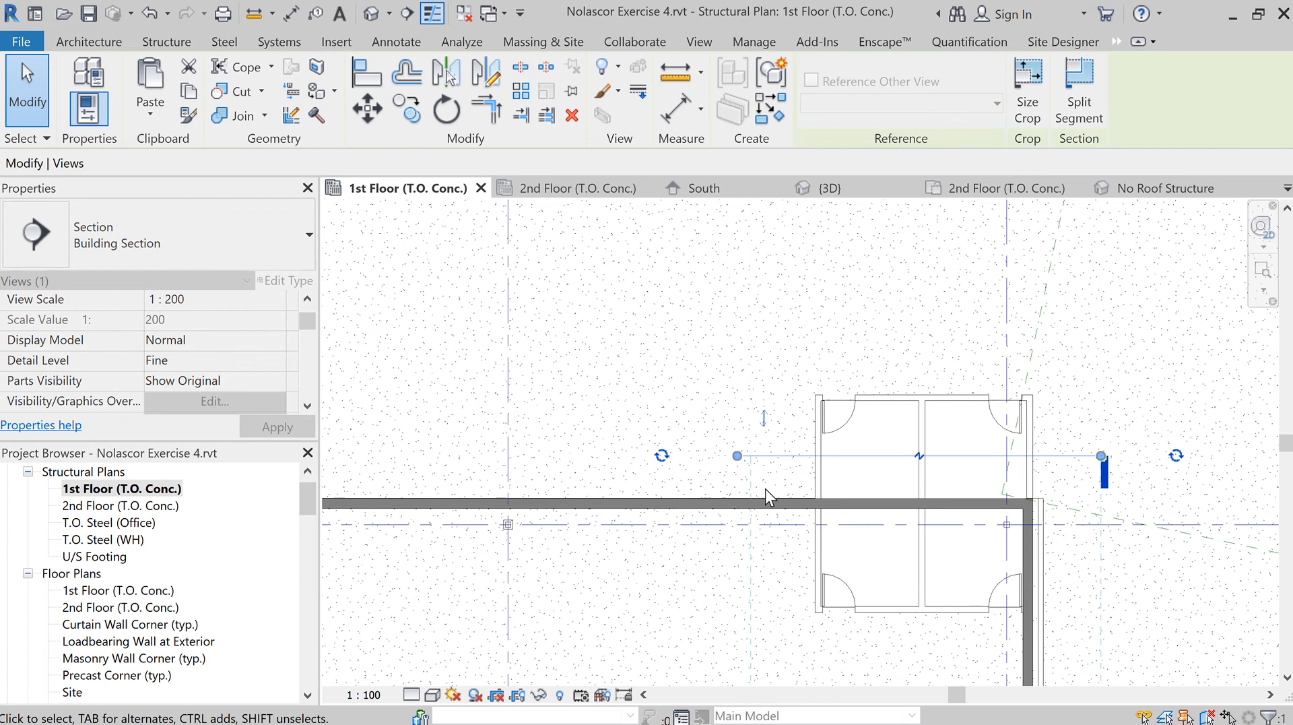
pyautogui.click(763, 425)
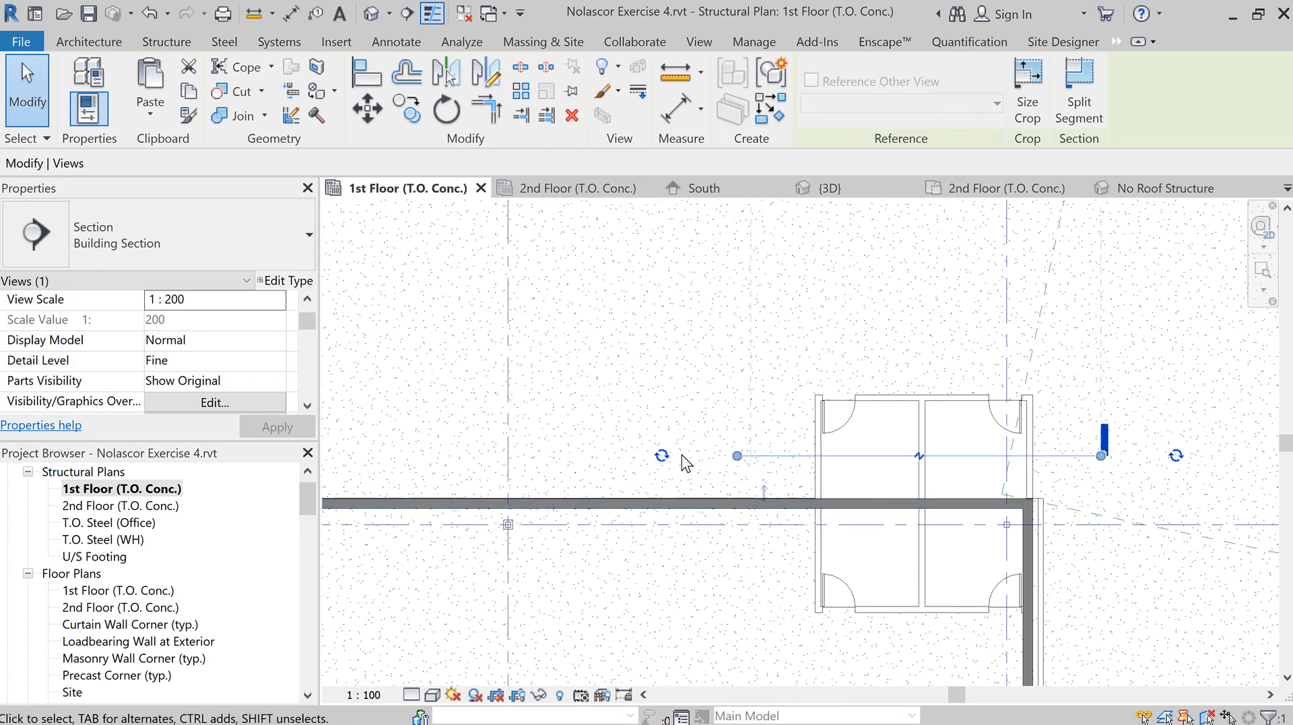
pyautogui.click(662, 455)
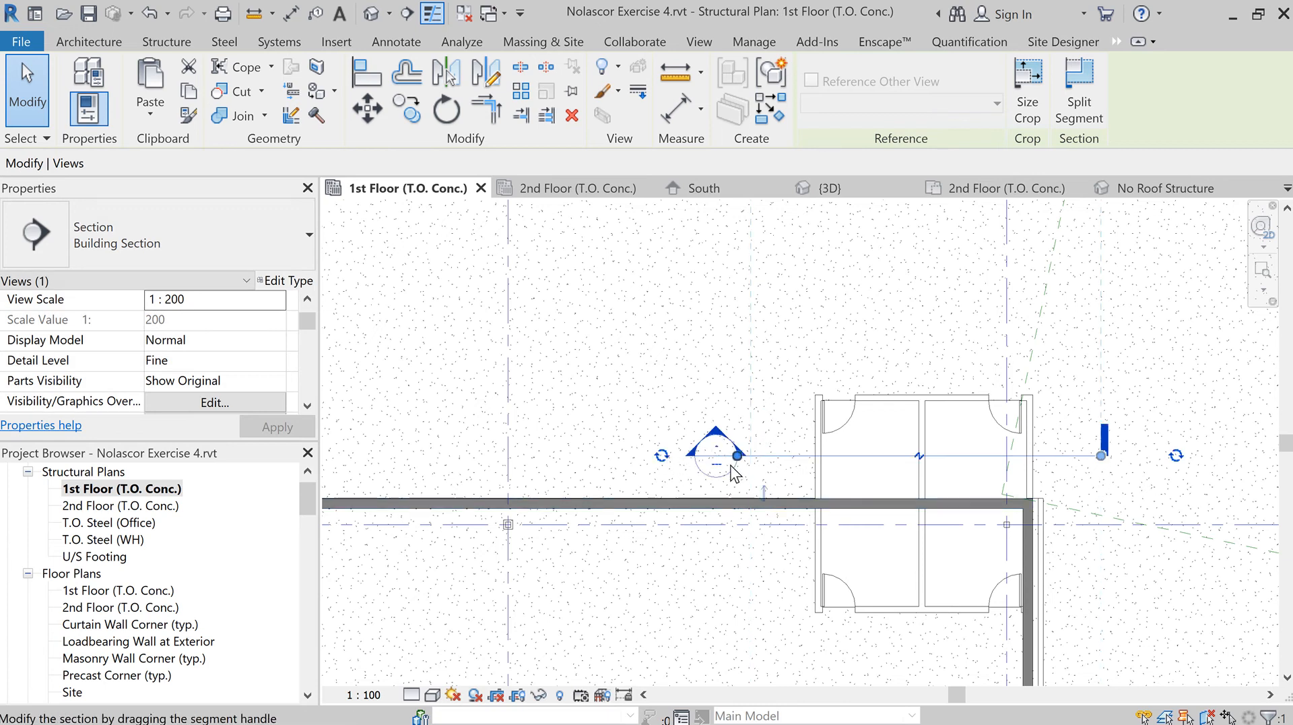
pyautogui.scroll(2, 727, 465)
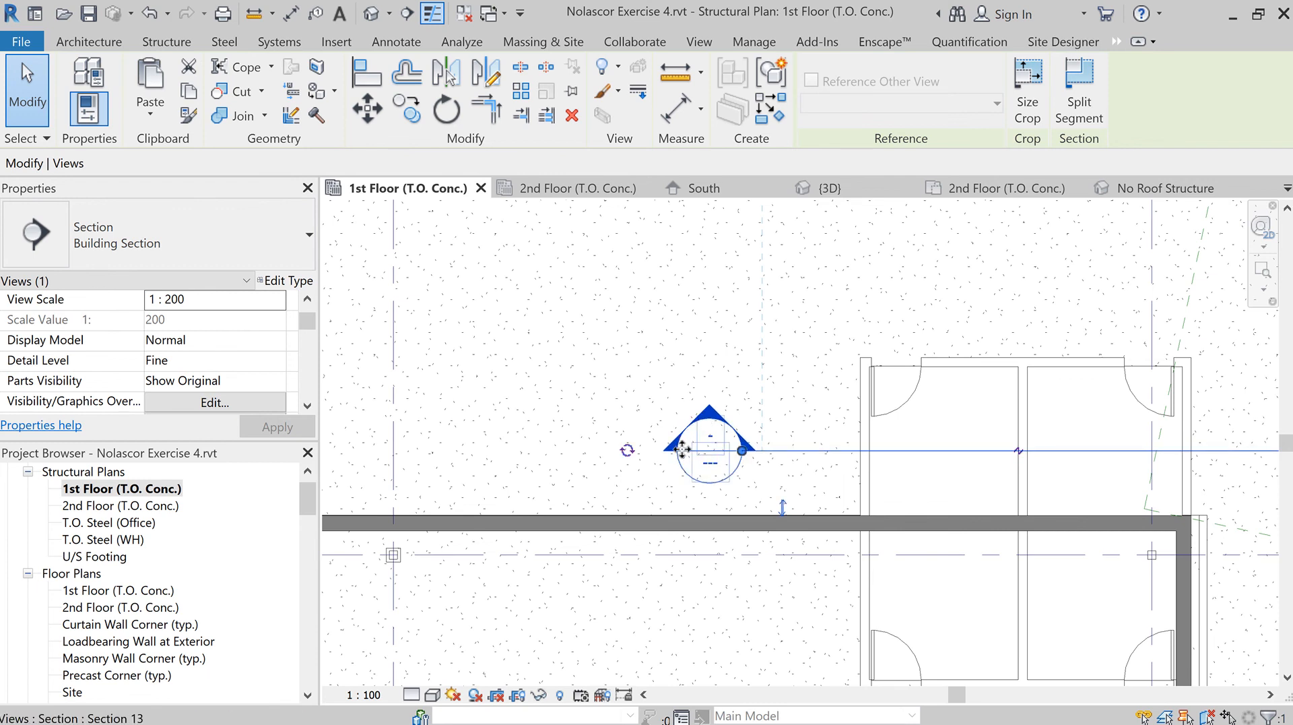
pyautogui.press('Escape')
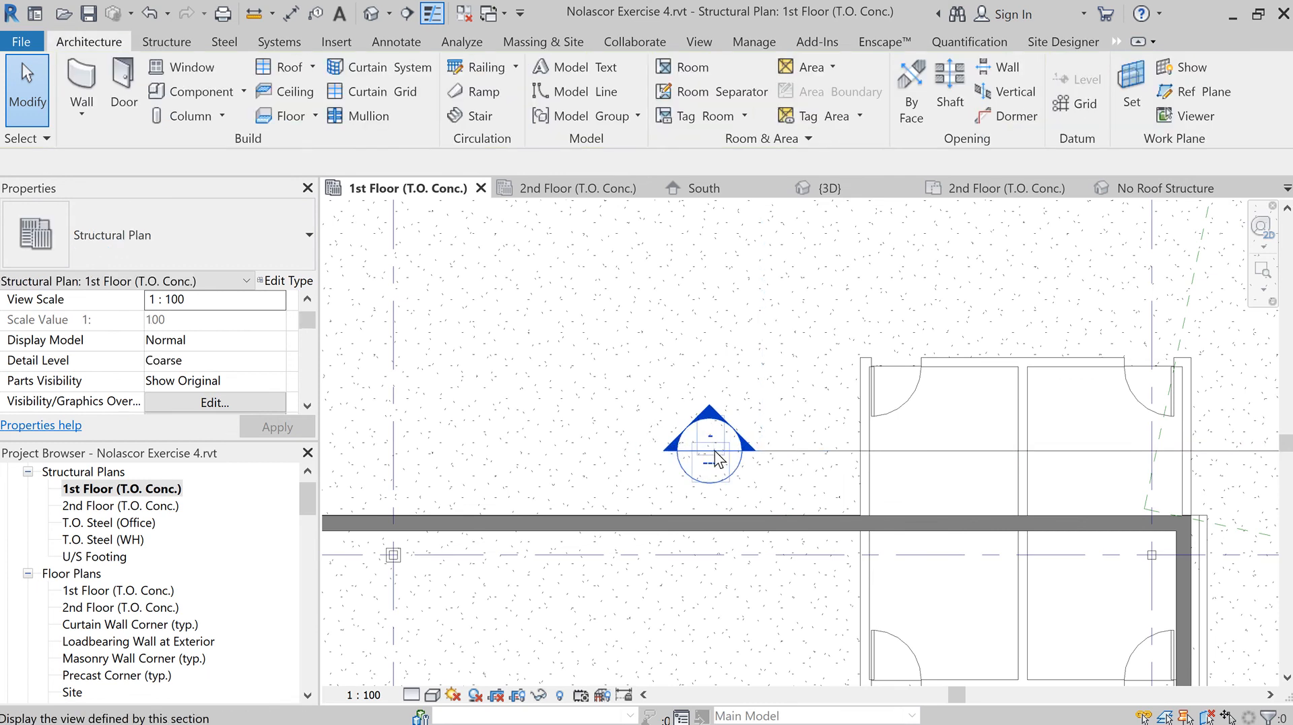
# Step: Open the relocated section and examine the VCT floors of the two upper rooms at the slab and doors
pyautogui.doubleClick(714, 451)
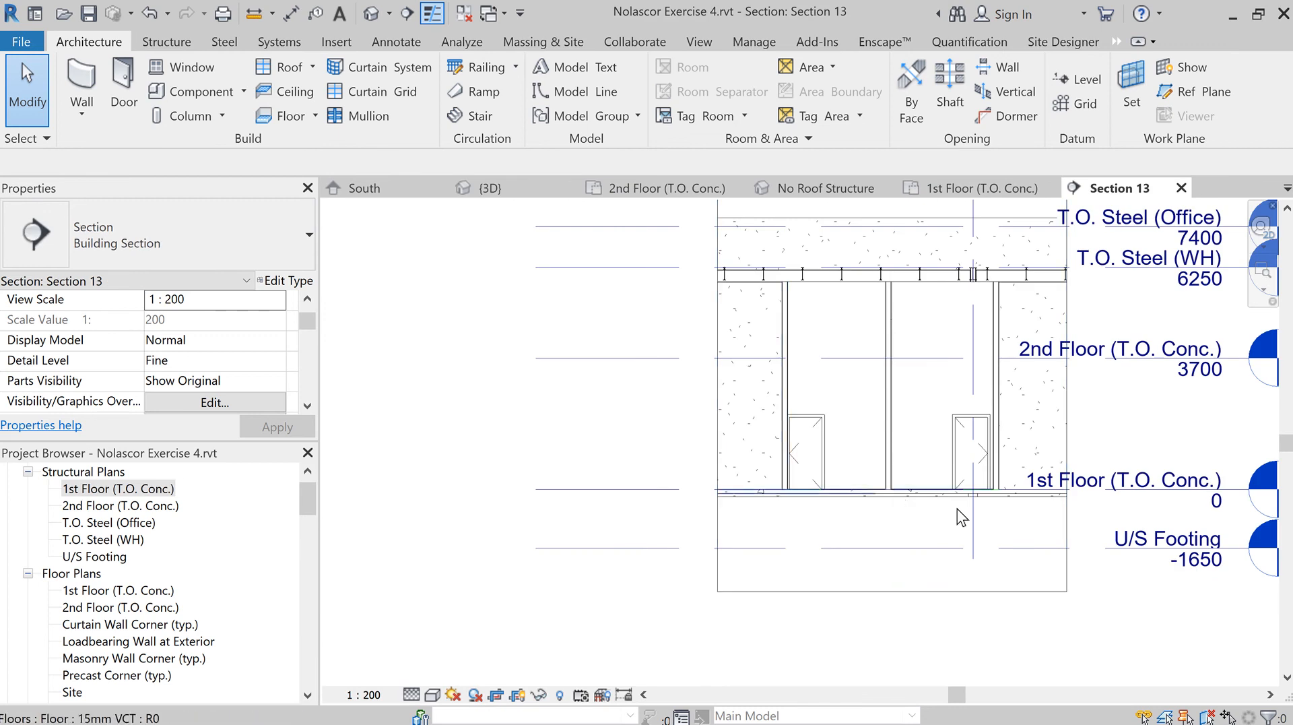
pyautogui.scroll(5, 962, 510)
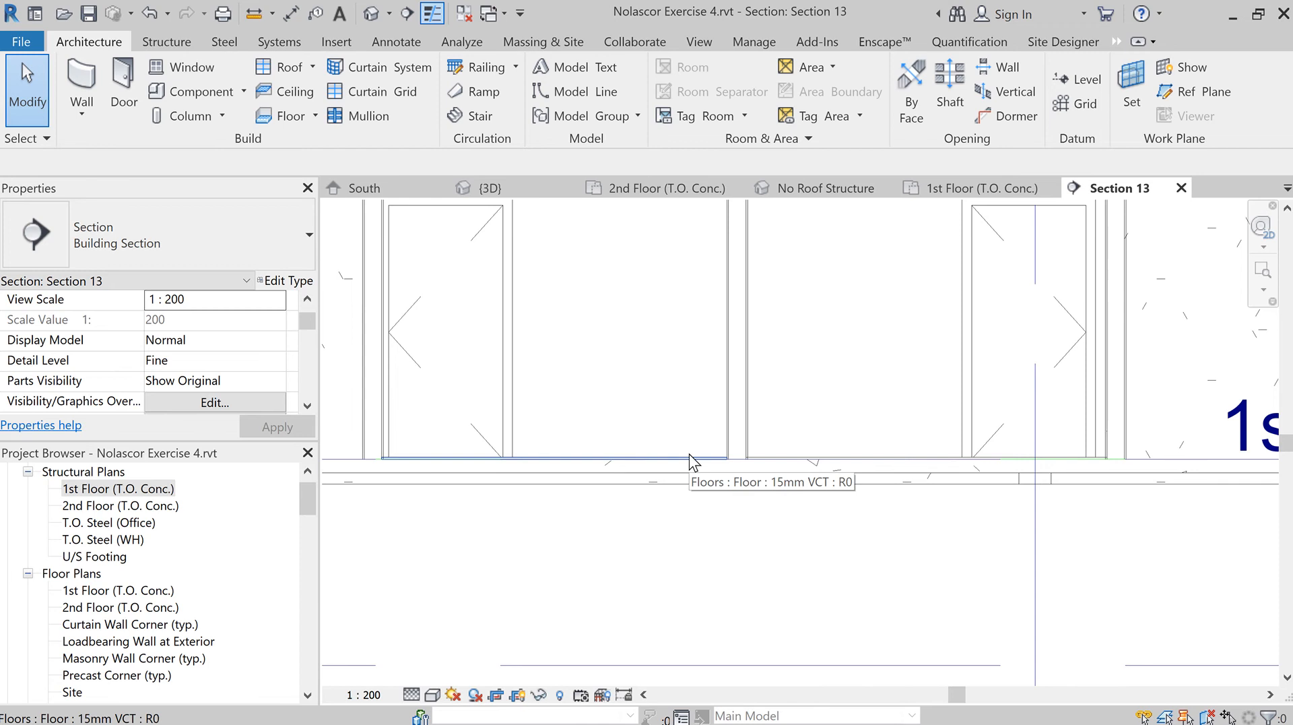
pyautogui.scroll(-3, 784, 492)
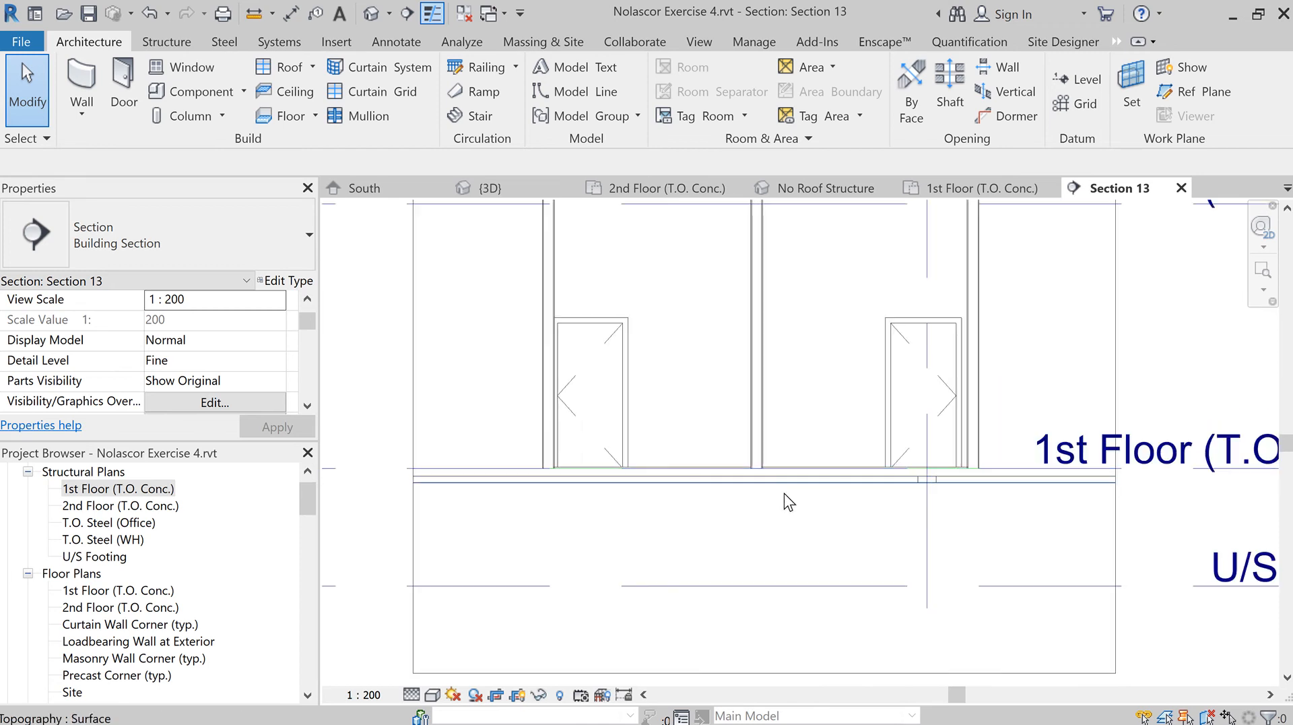
# Step: Open the 2nd Floor (T.O. Conc.) structural plan at the small rooms beside the exterior wall corner
pyautogui.scroll(-2, 784, 493)
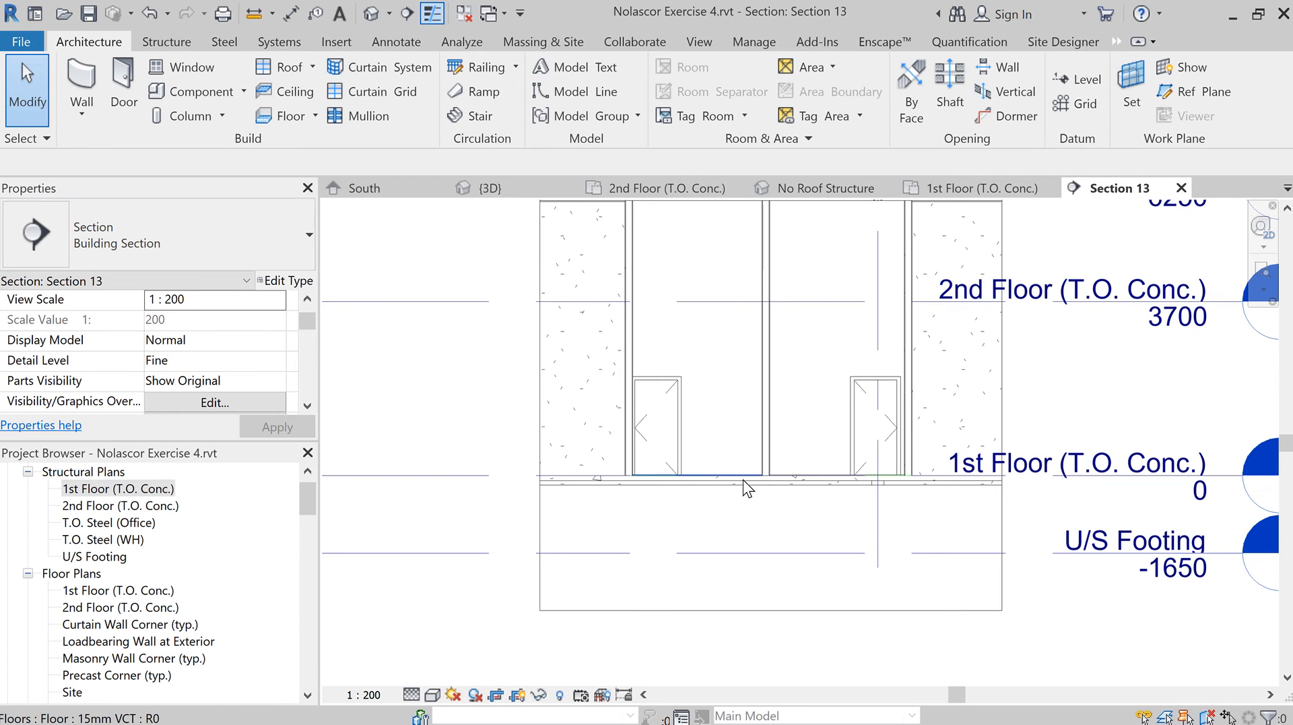
pyautogui.click(160, 490)
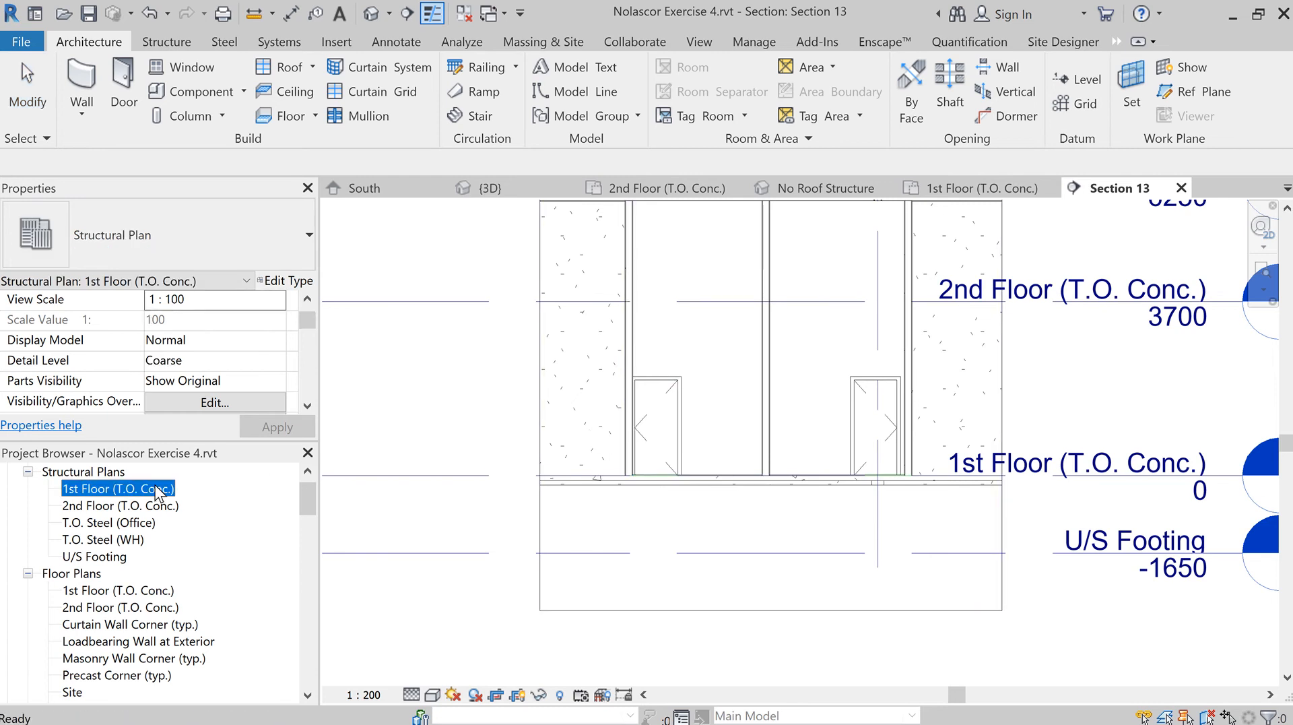
pyautogui.click(155, 488)
pyautogui.doubleClick(170, 506)
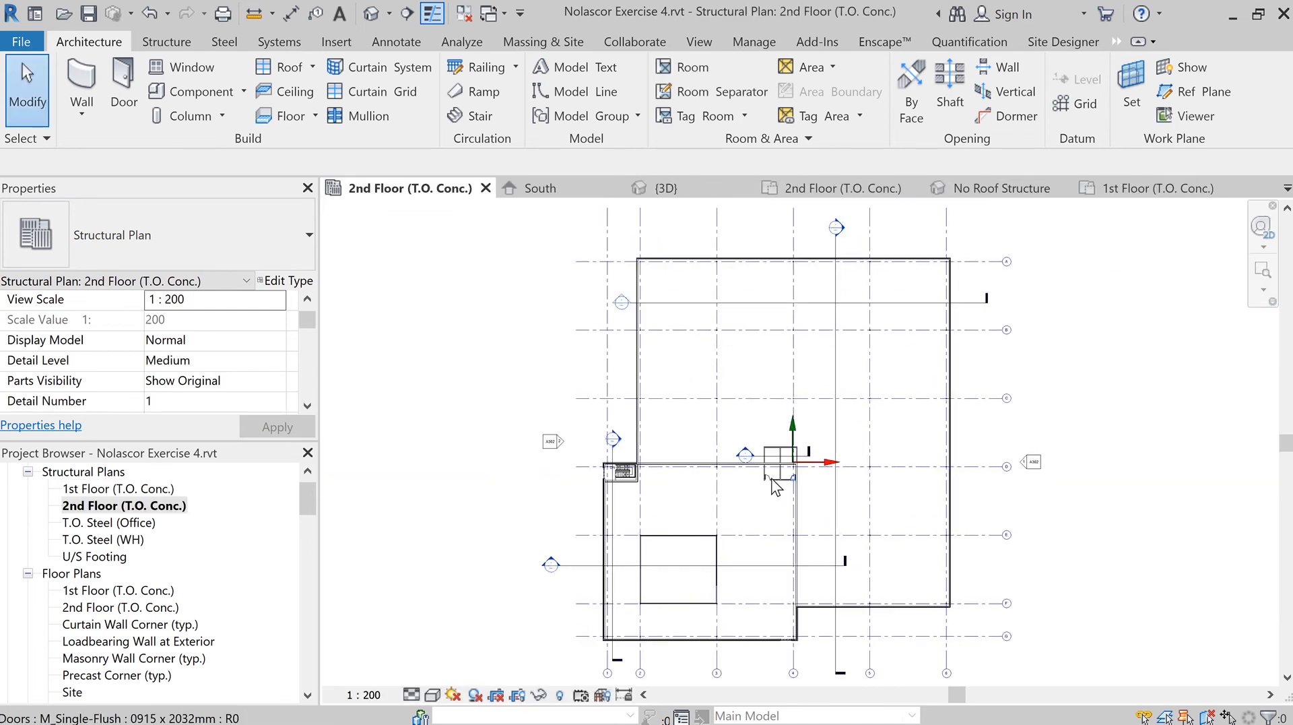
pyautogui.scroll(5, 797, 482)
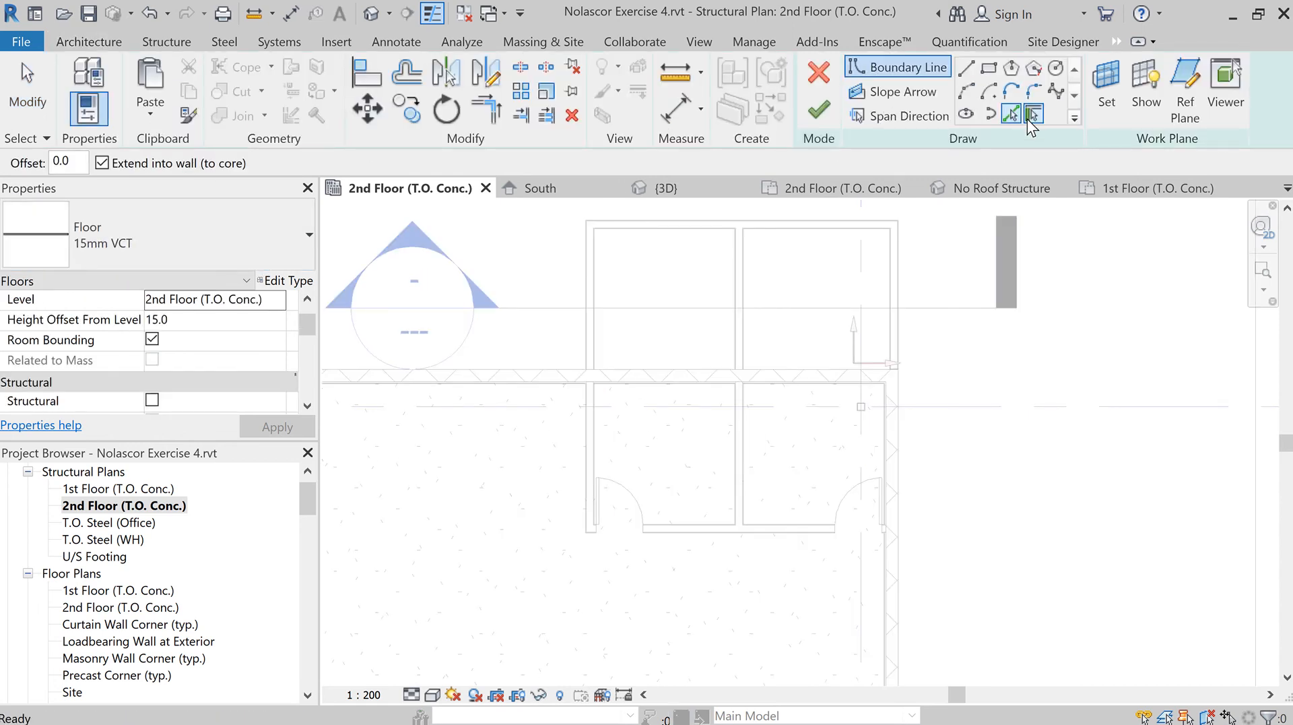
# Step: Start a 15mm VCT floor at 2nd Floor (T.O. Conc.) with a 15.0 height offset and pick the lower-left room's four walls as boundary
pyautogui.click(601, 427)
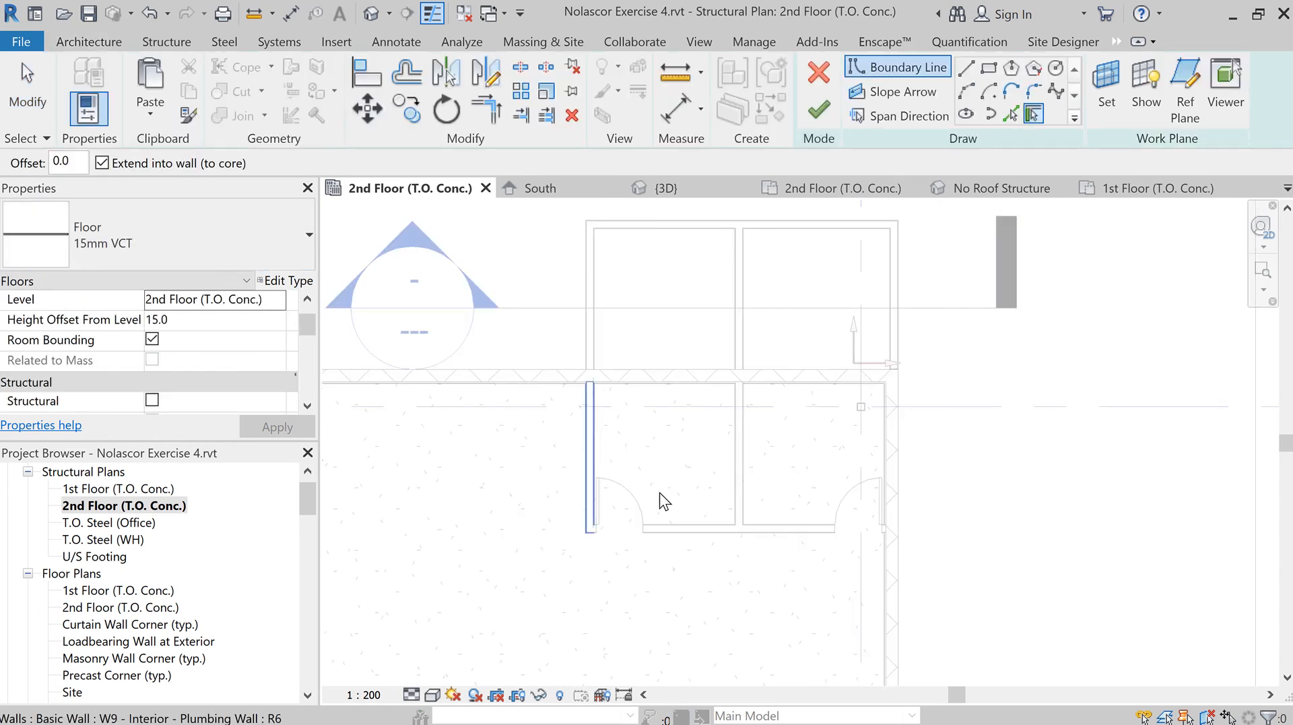
pyautogui.click(667, 530)
pyautogui.click(740, 473)
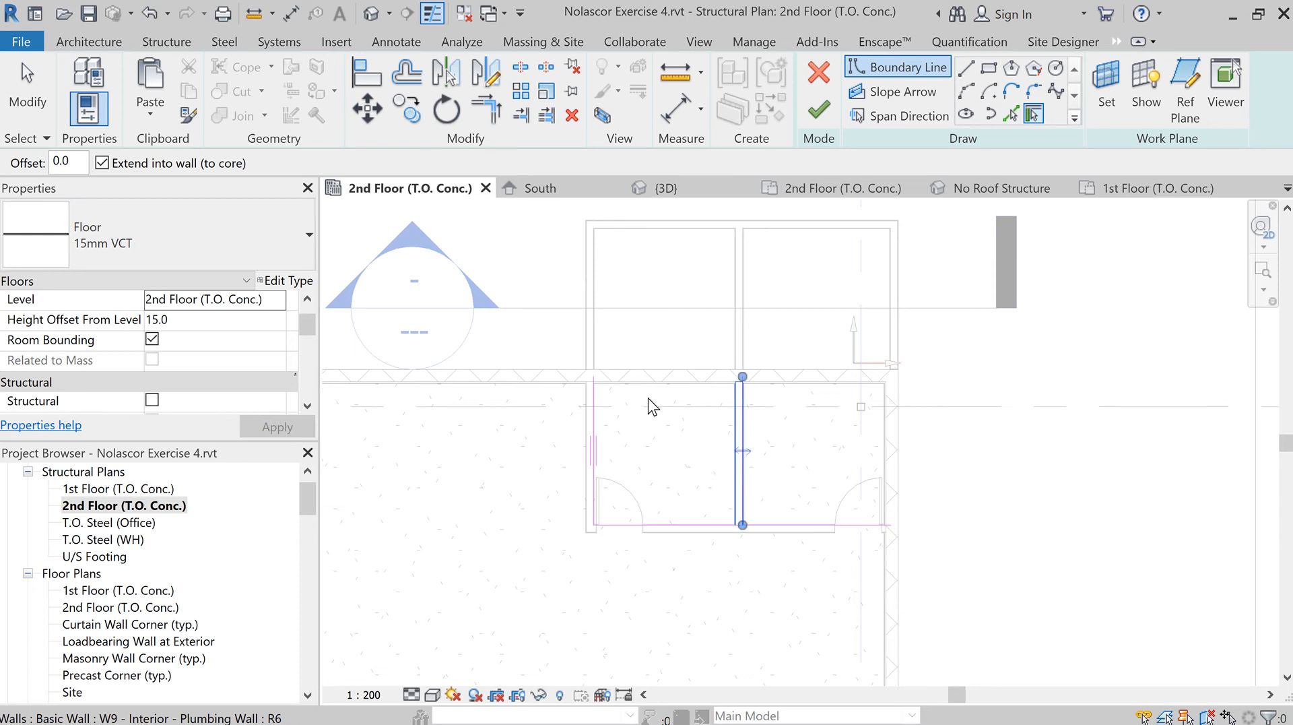
pyautogui.click(654, 383)
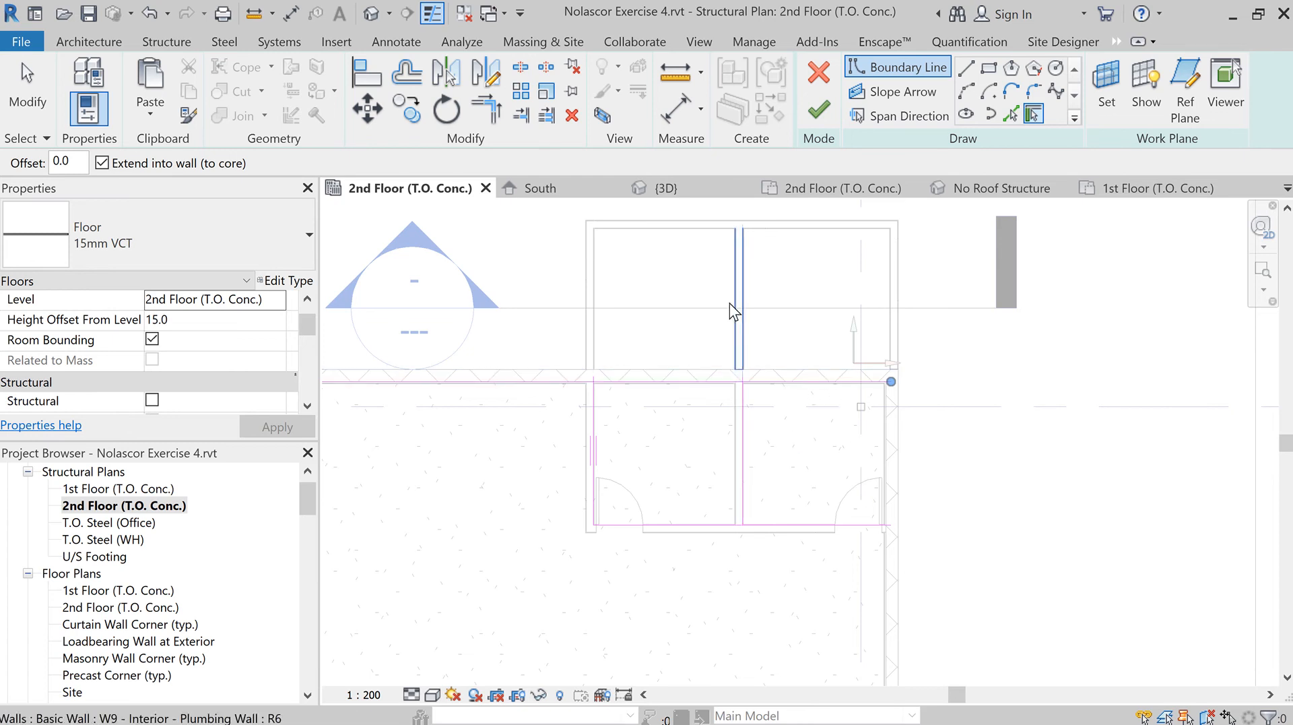
# Step: Trim the picked boundary lines at their corners into a closed rectangle around the lower-left room
pyautogui.press('t')
pyautogui.press('r')
pyautogui.click(627, 390)
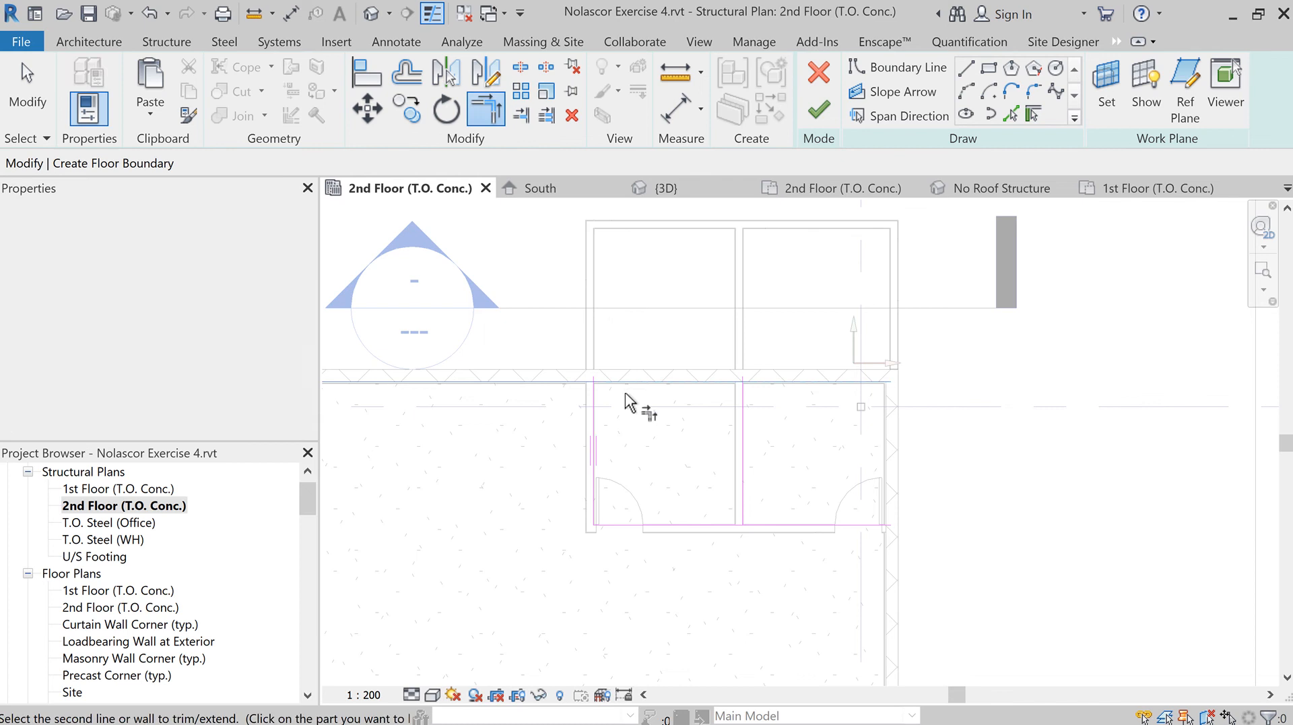
pyautogui.click(593, 430)
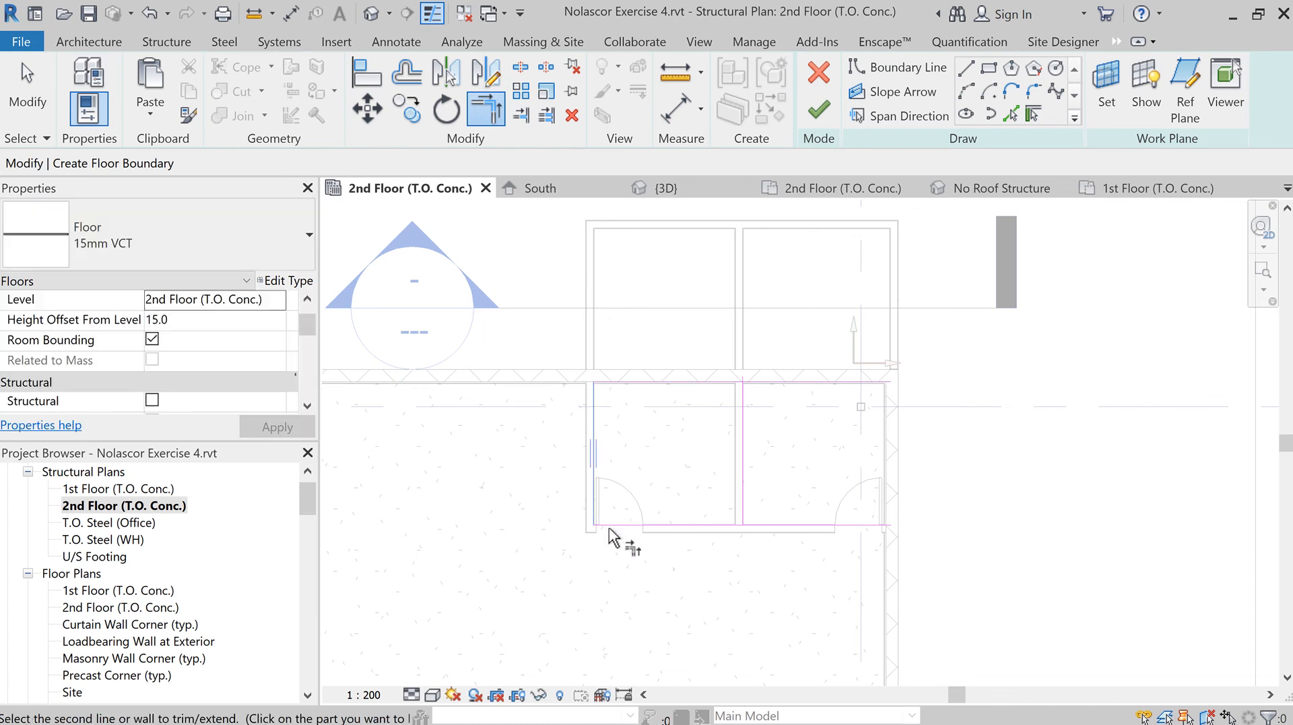
pyautogui.click(612, 524)
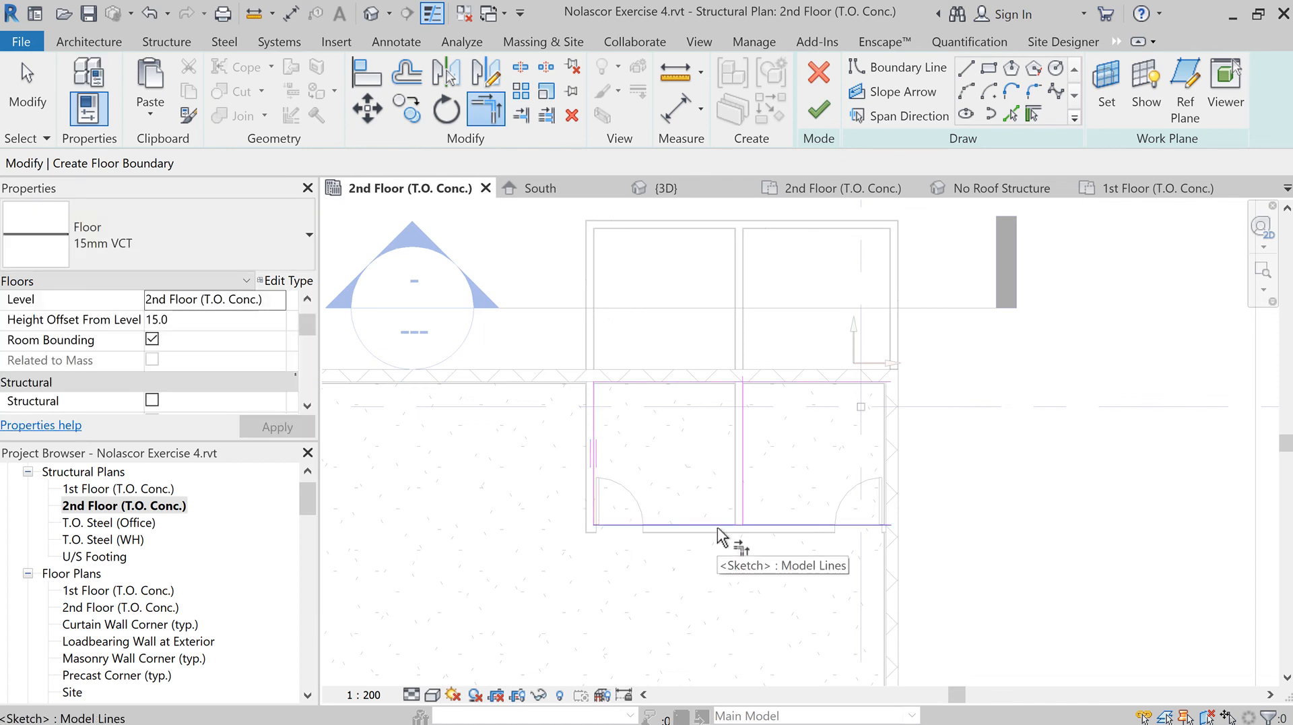
pyautogui.click(717, 527)
pyautogui.click(742, 520)
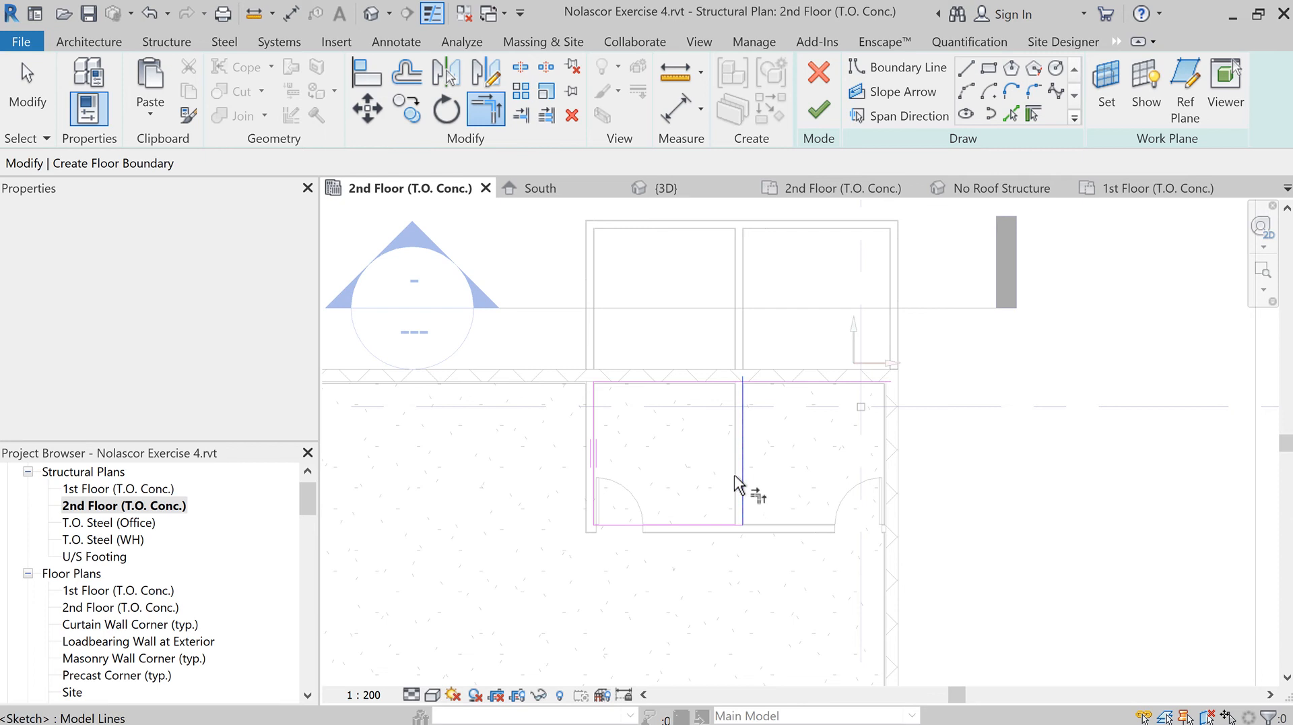
pyautogui.scroll(4, 735, 465)
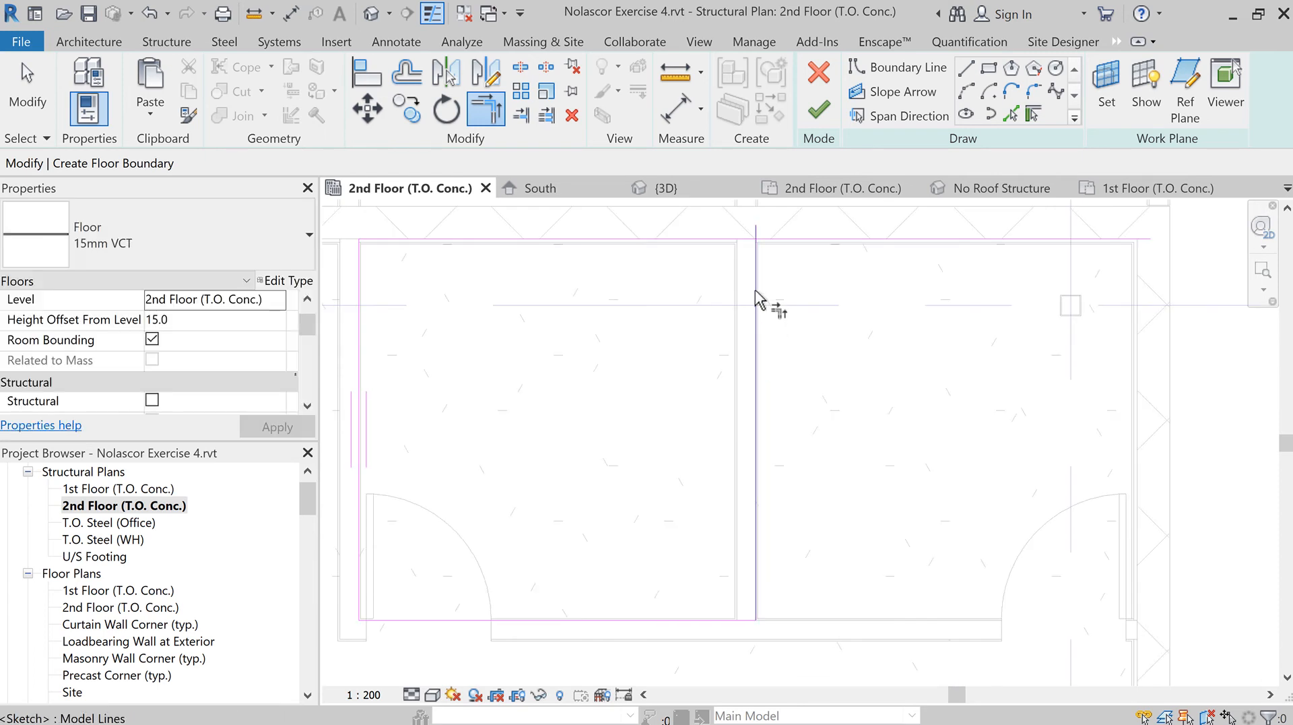
pyautogui.click(755, 291)
pyautogui.click(702, 243)
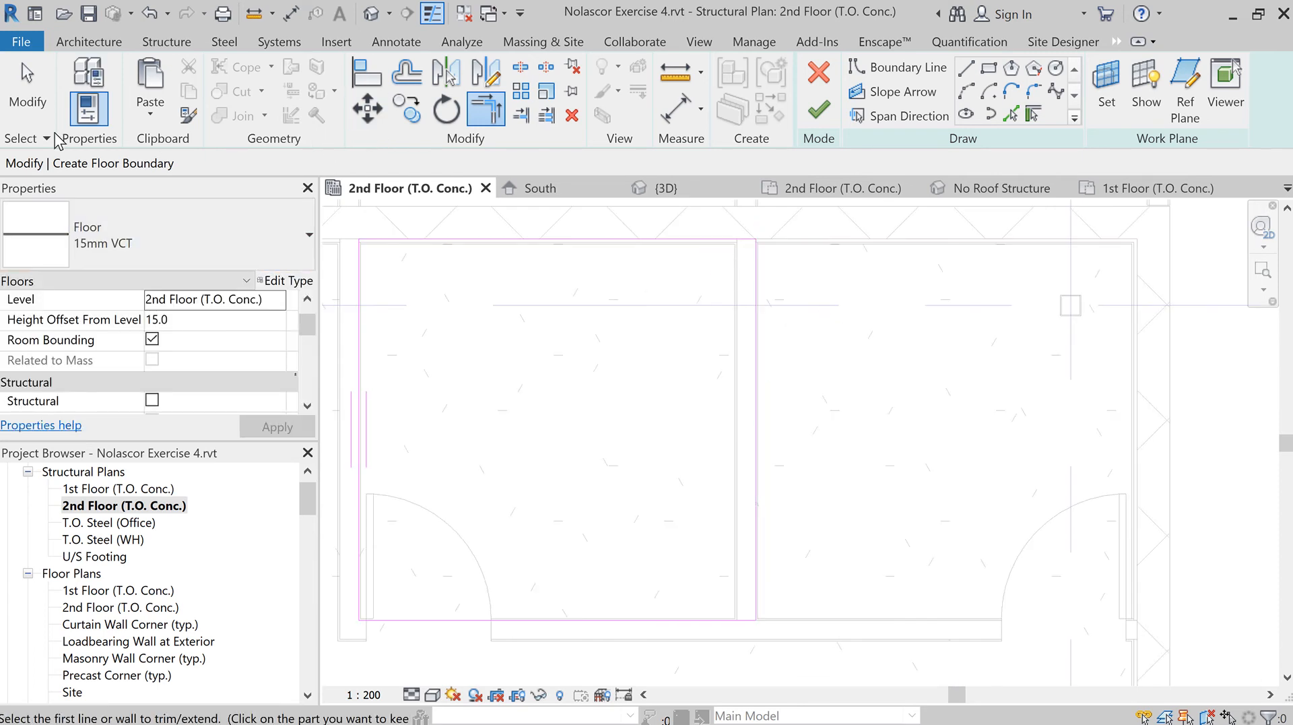
# Step: Move the right boundary line from the far side of the middle partition to its core face on the lower-left room's side
pyautogui.click(27, 87)
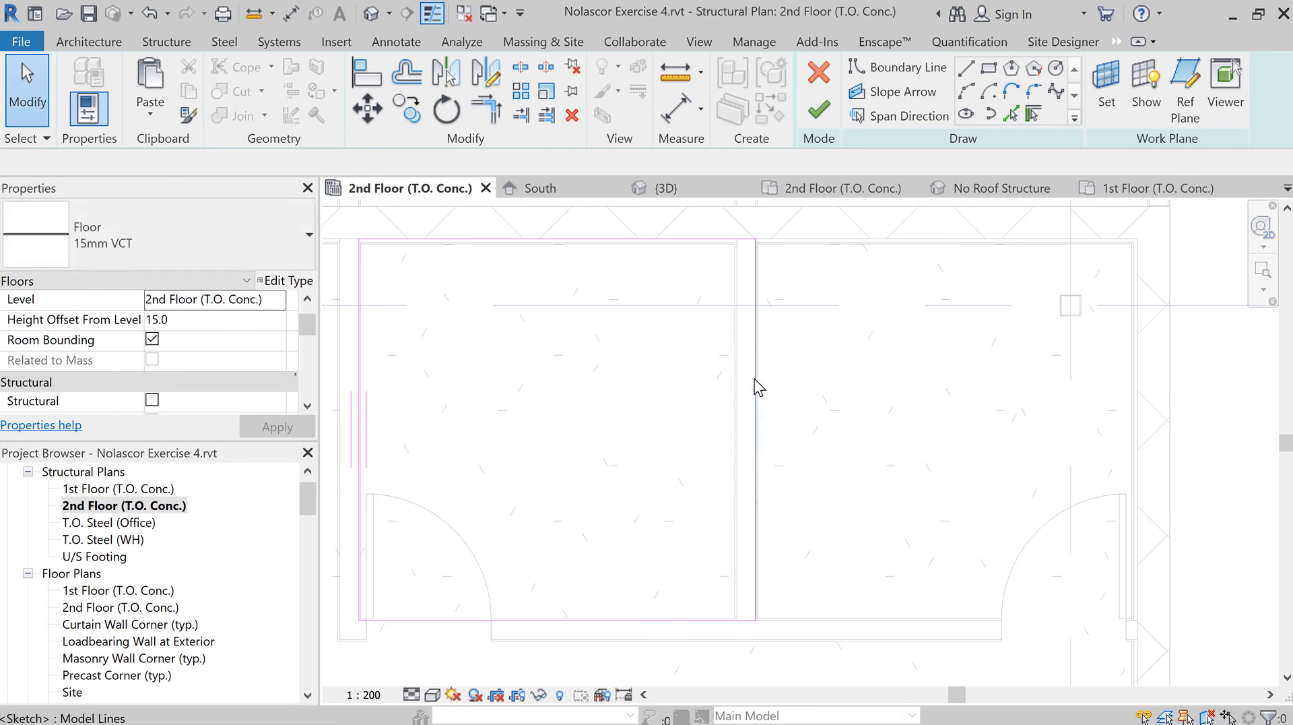
pyautogui.click(755, 385)
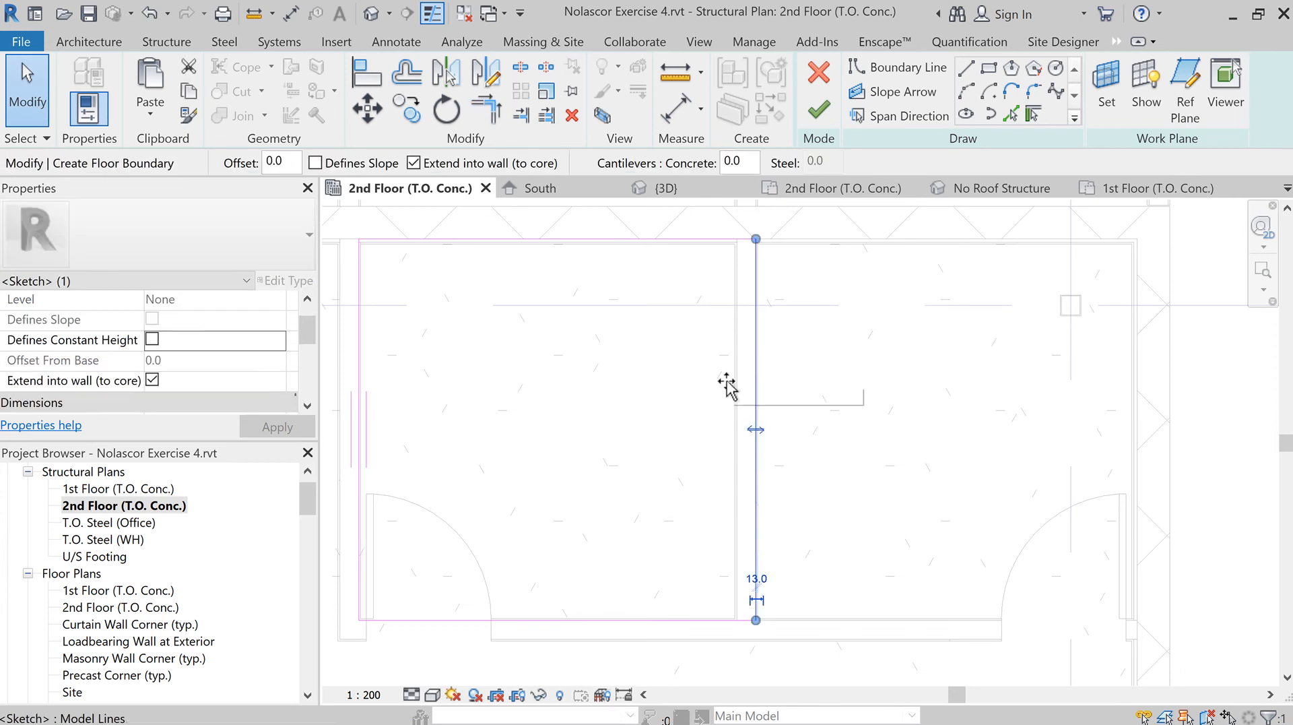
pyautogui.moveTo(726, 385); pyautogui.dragTo(730, 389)
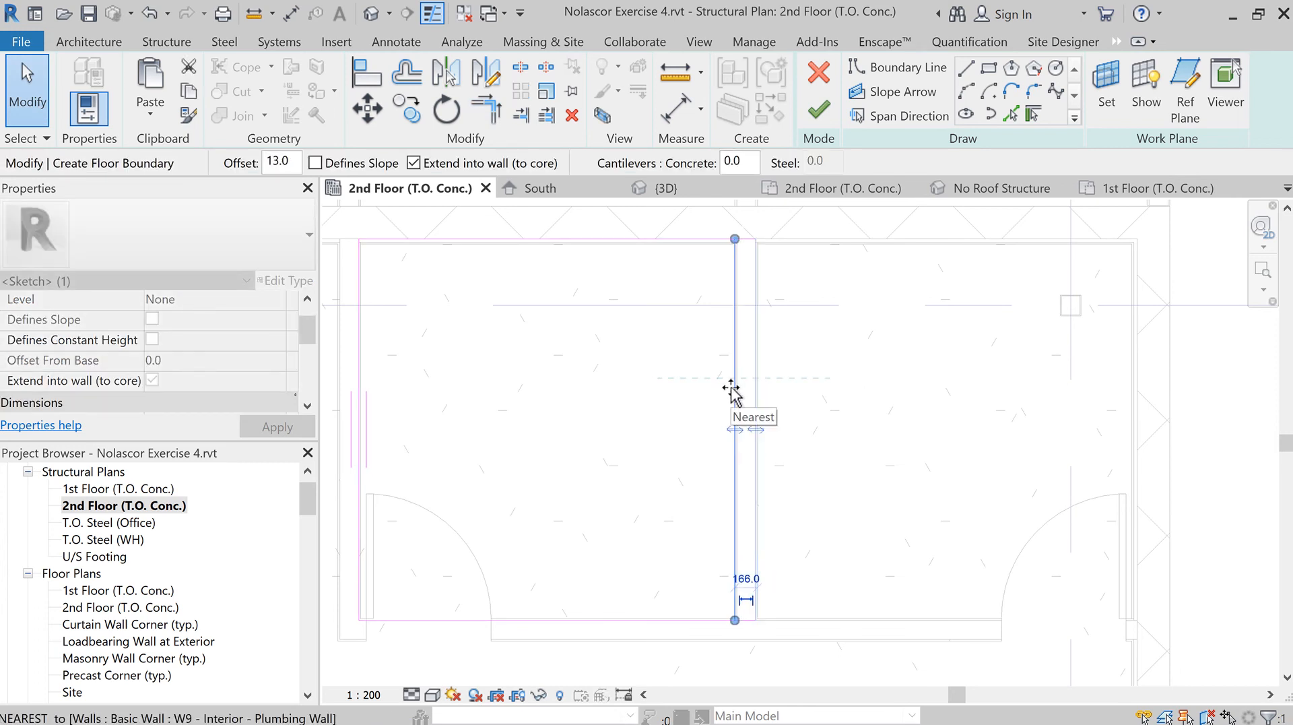
pyautogui.moveTo(738, 398); pyautogui.dragTo(739, 391)
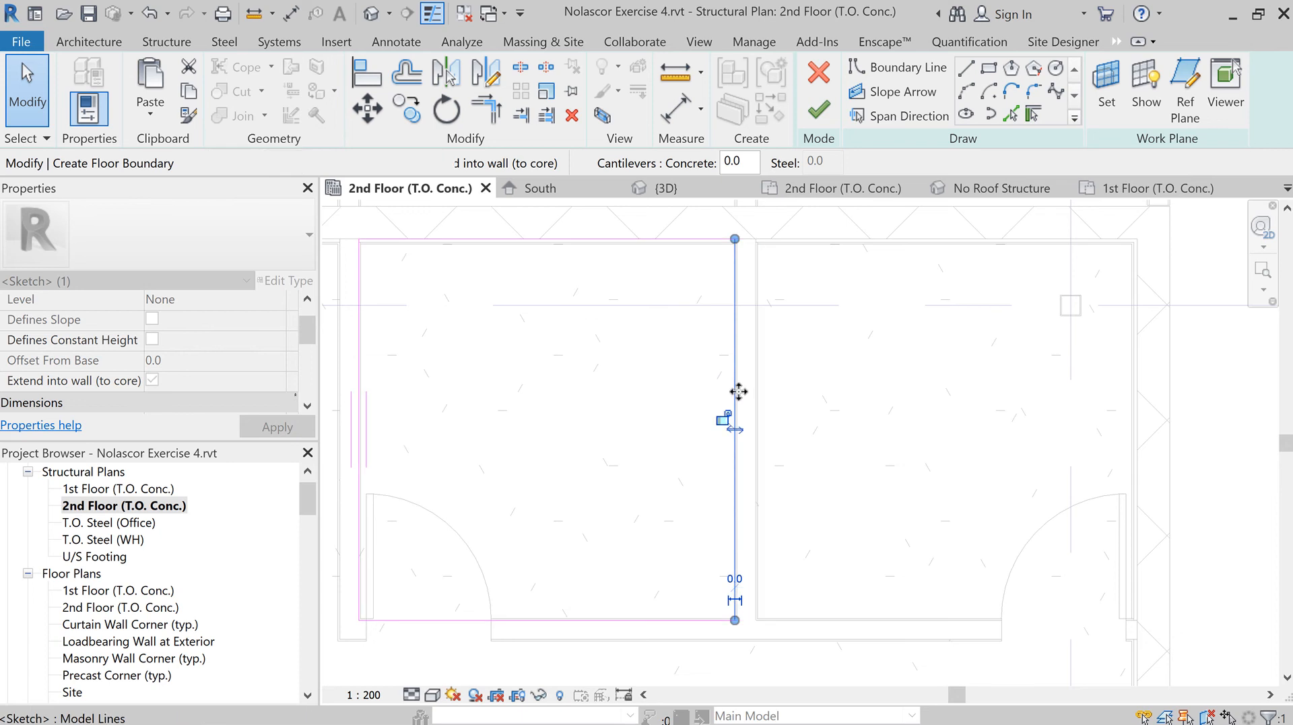
pyautogui.scroll(5, 736, 414)
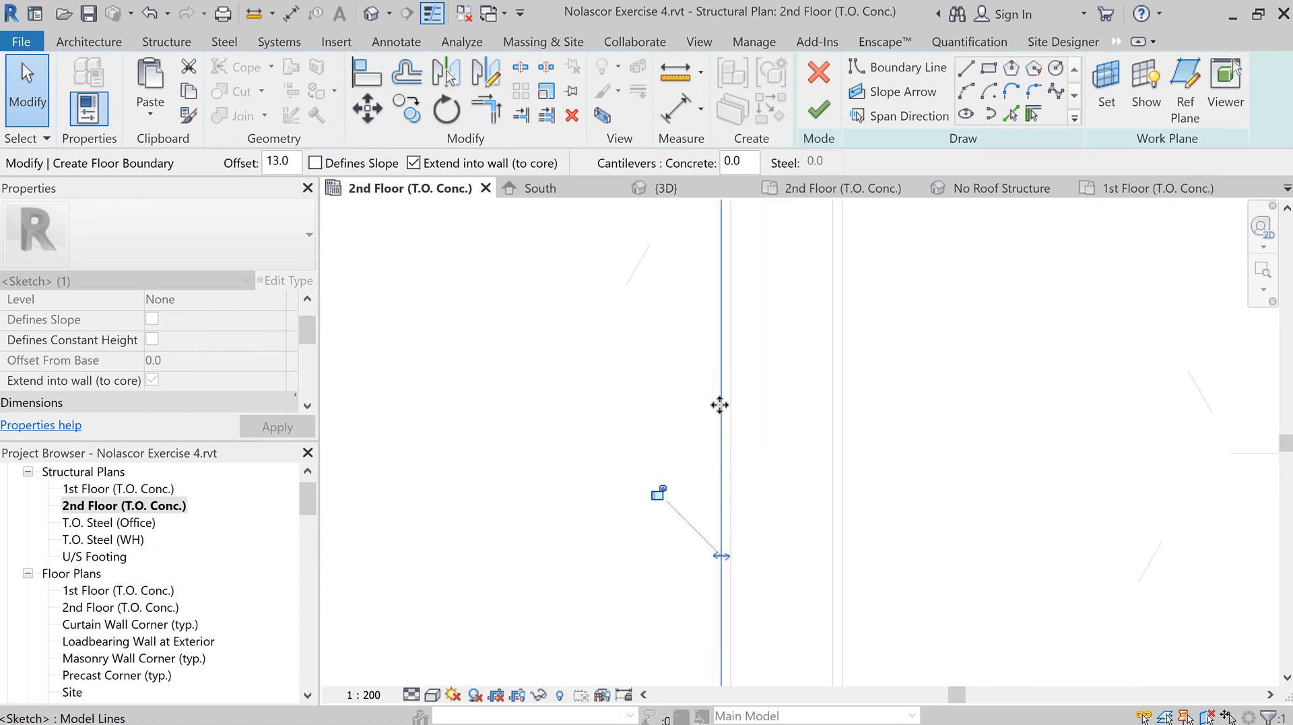
pyautogui.moveTo(742, 395); pyautogui.dragTo(733, 366)
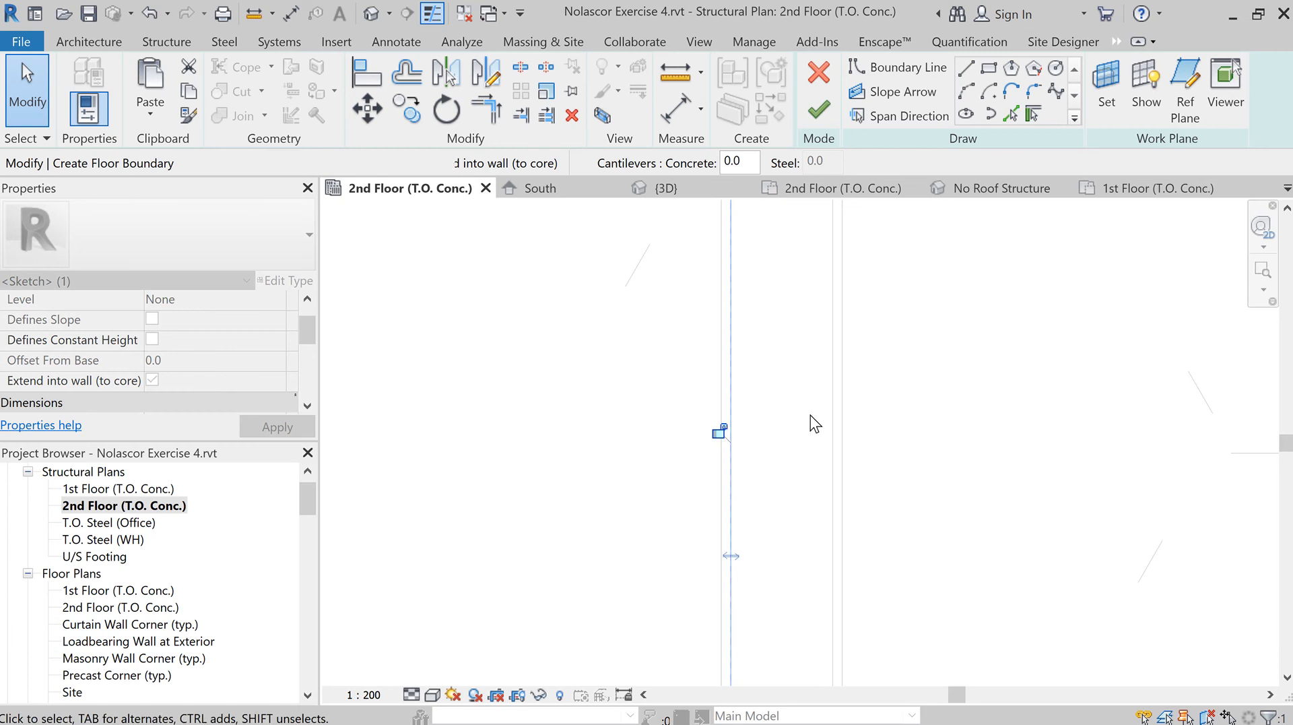
# Step: Move the top boundary line down to the room-side layer line of the wall above, and check the remaining edges
pyautogui.scroll(-5, 801, 445)
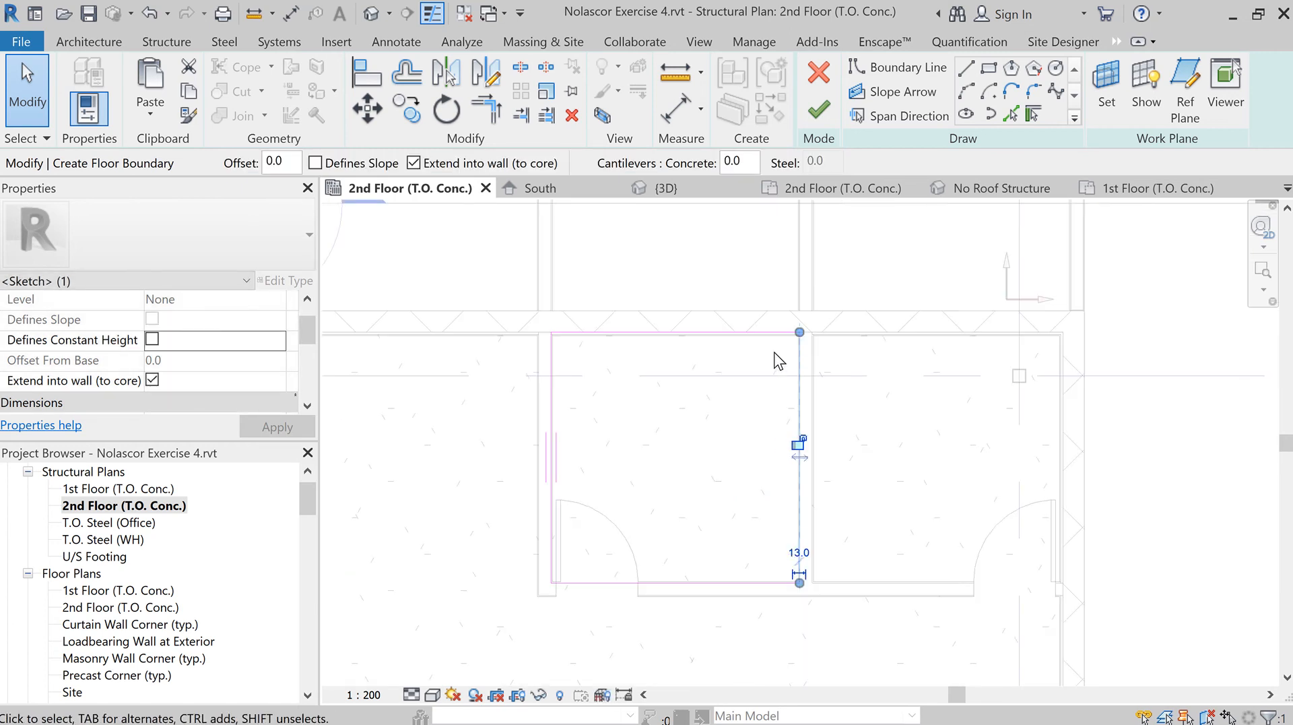
pyautogui.scroll(2, 641, 318)
pyautogui.scroll(2, 651, 334)
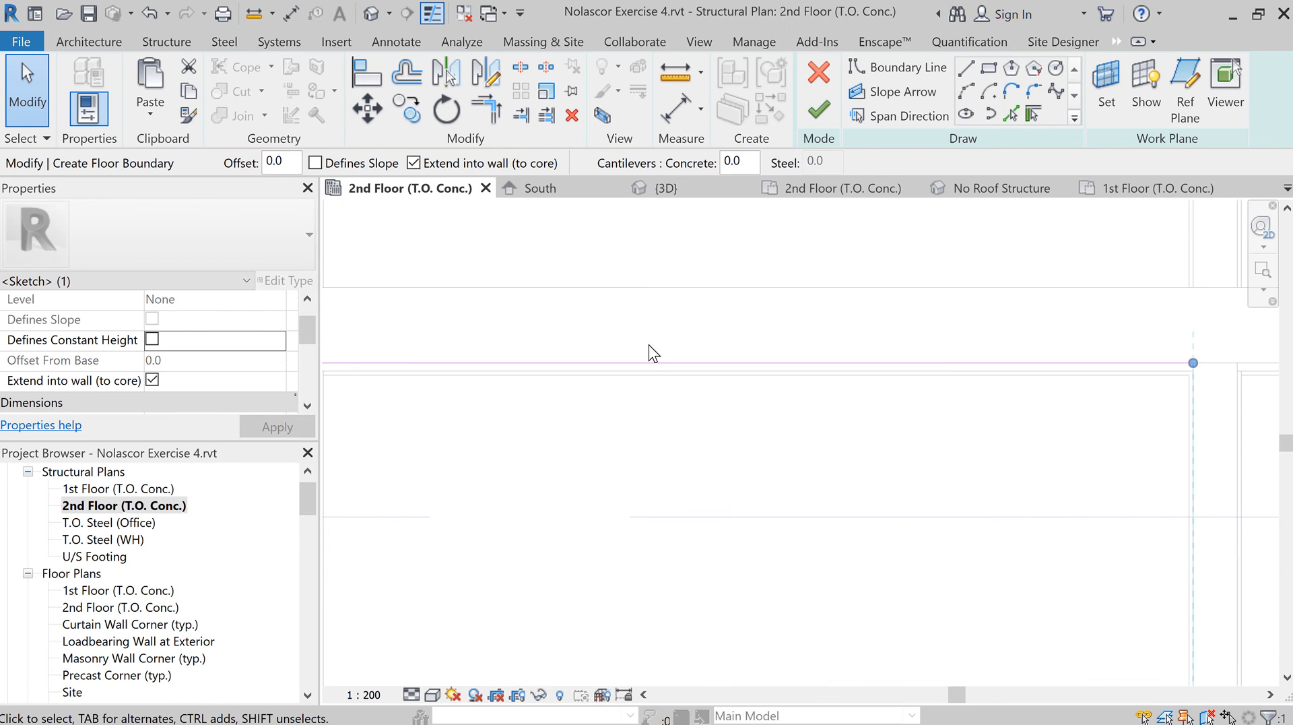
pyautogui.moveTo(641, 439)
pyautogui.mouseDown(button='middle')
pyautogui.moveTo(867, 427)
pyautogui.moveTo(808, 405)
pyautogui.mouseUp(button='middle')
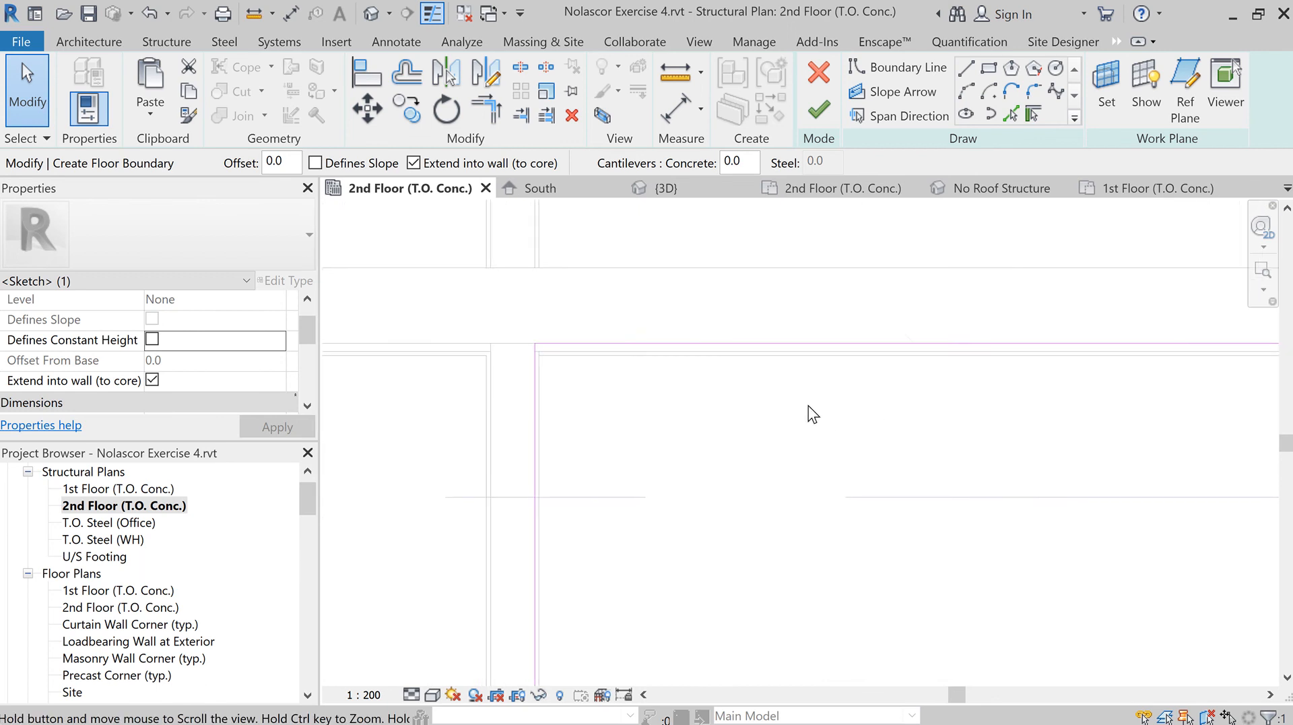
pyautogui.click(758, 342)
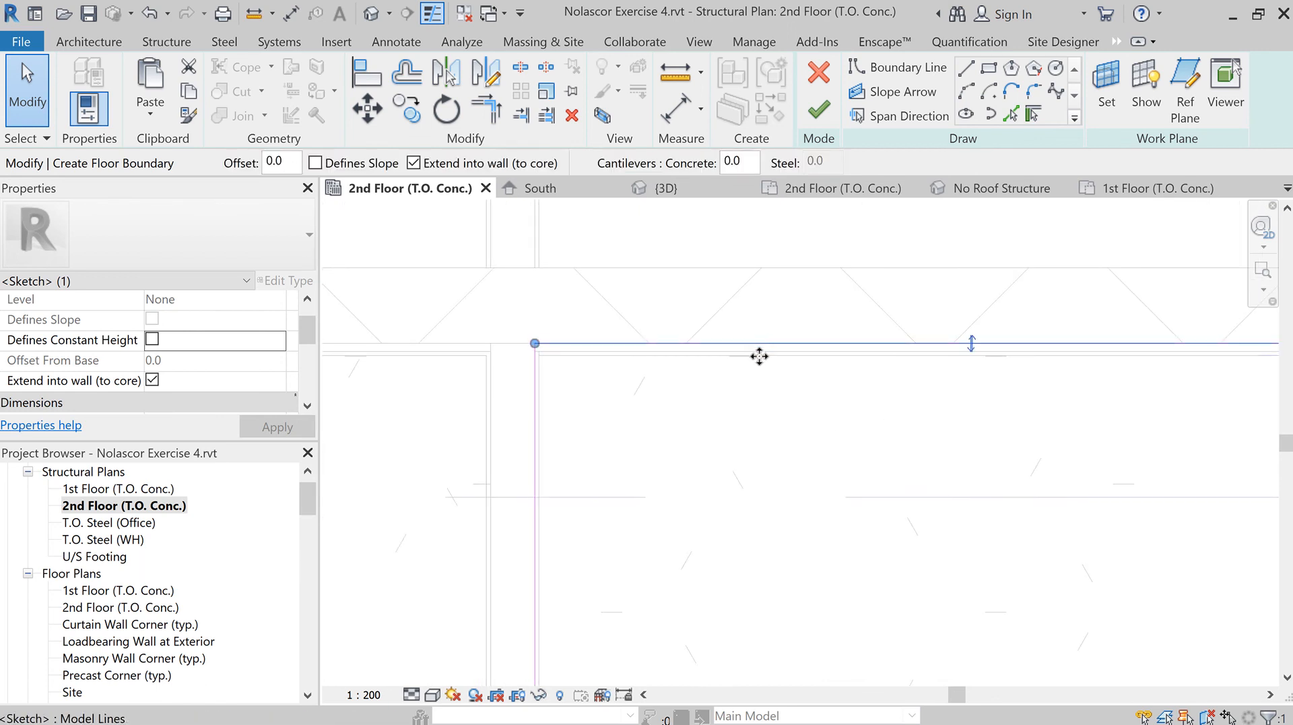
pyautogui.moveTo(756, 362); pyautogui.dragTo(740, 349)
pyautogui.scroll(-4, 943, 549)
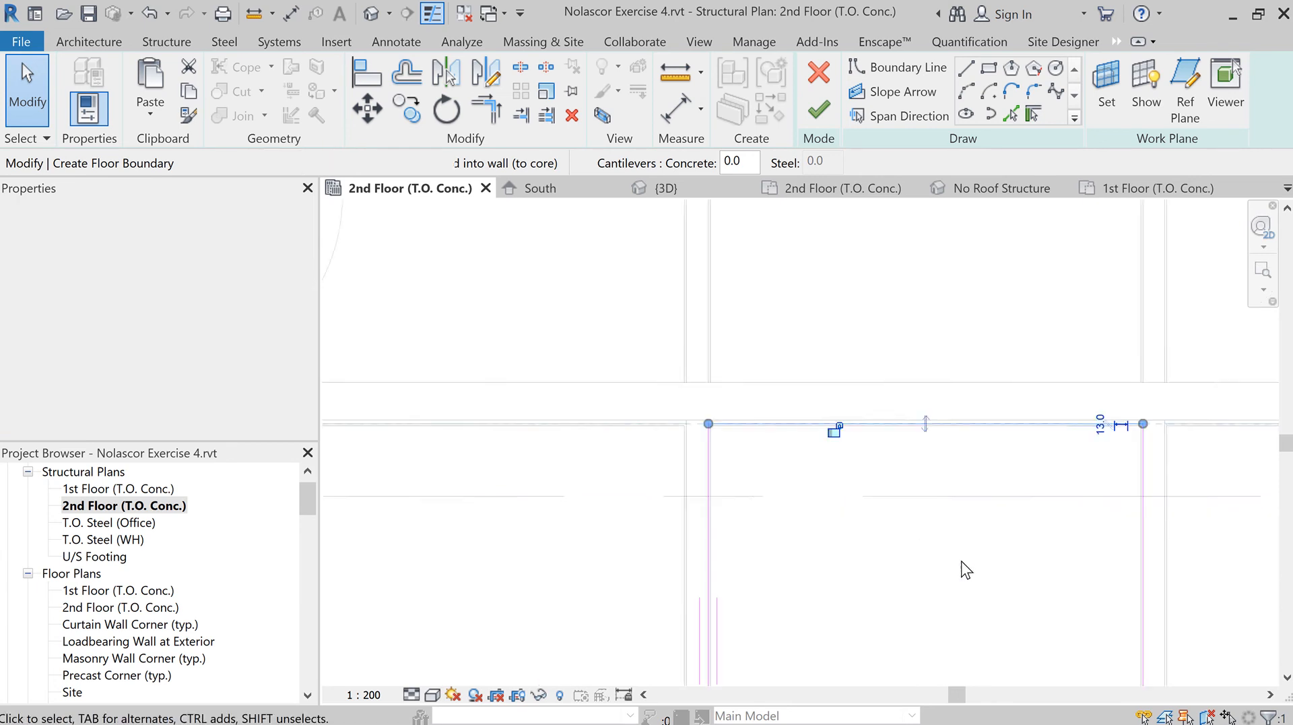
pyautogui.moveTo(961, 569)
pyautogui.mouseDown(button='middle')
pyautogui.moveTo(838, 471)
pyautogui.moveTo(799, 399)
pyautogui.mouseUp(button='middle')
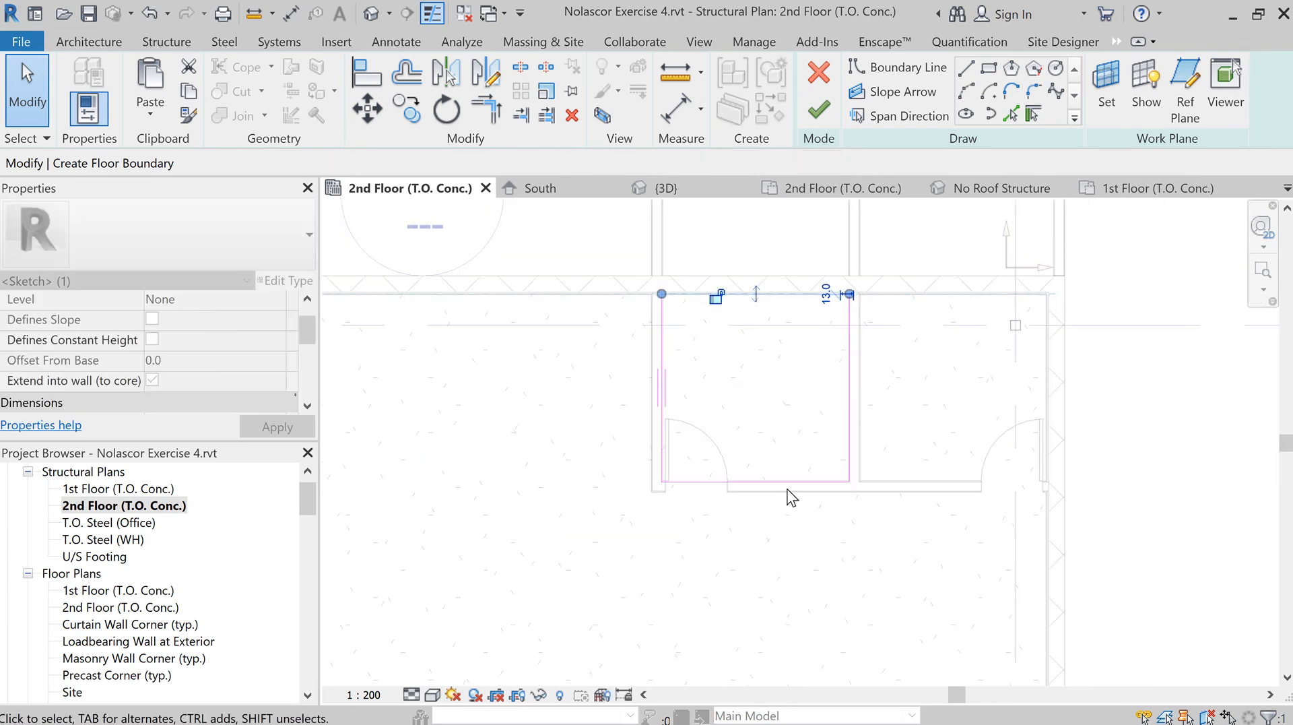
pyautogui.scroll(2, 788, 493)
pyautogui.press('Escape')
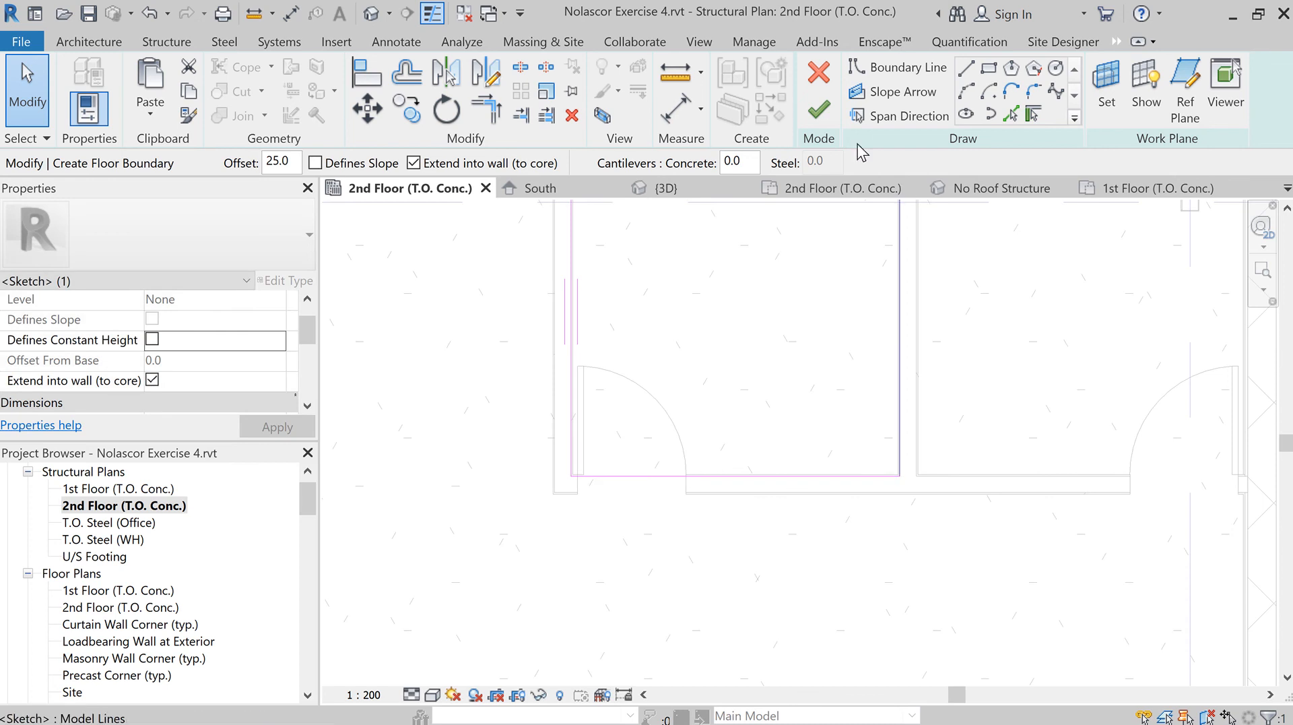
# Step: Finish the lower-left room's VCT floor and decline joining and cutting the overlapping walls
pyautogui.click(819, 109)
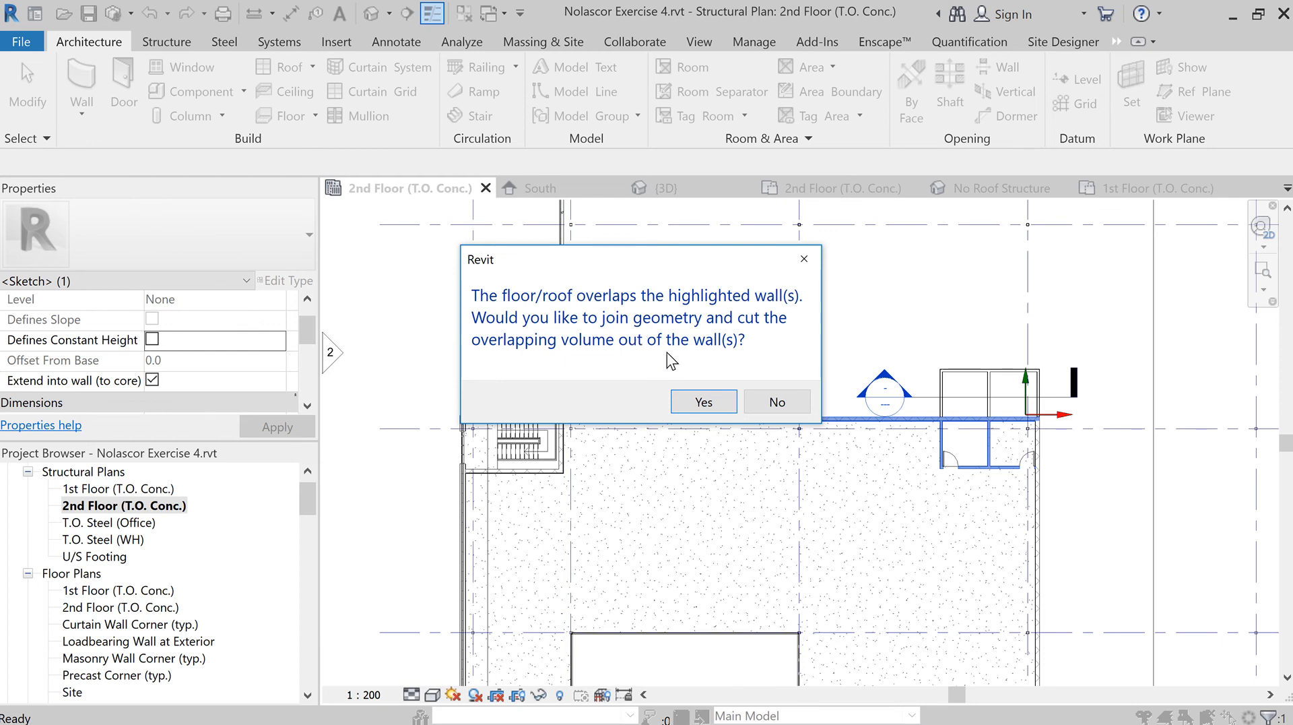
pyautogui.click(781, 404)
pyautogui.scroll(5, 781, 404)
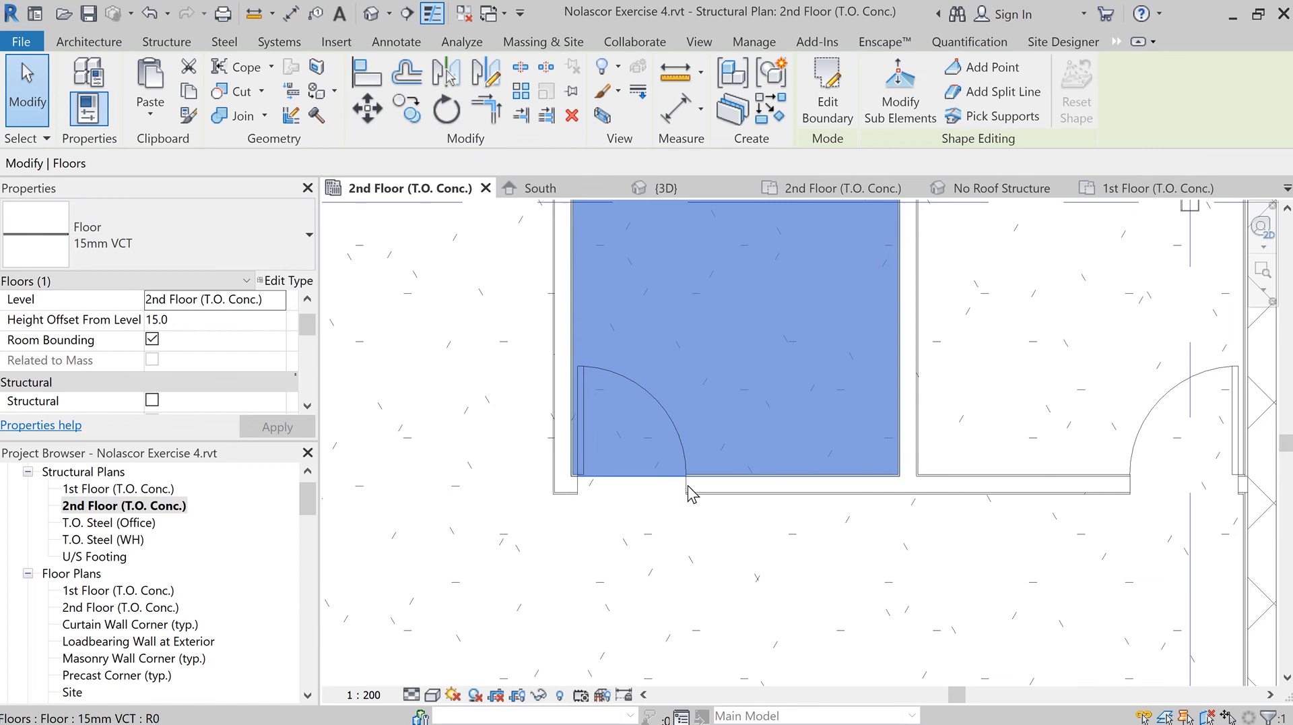
pyautogui.scroll(-4, 688, 485)
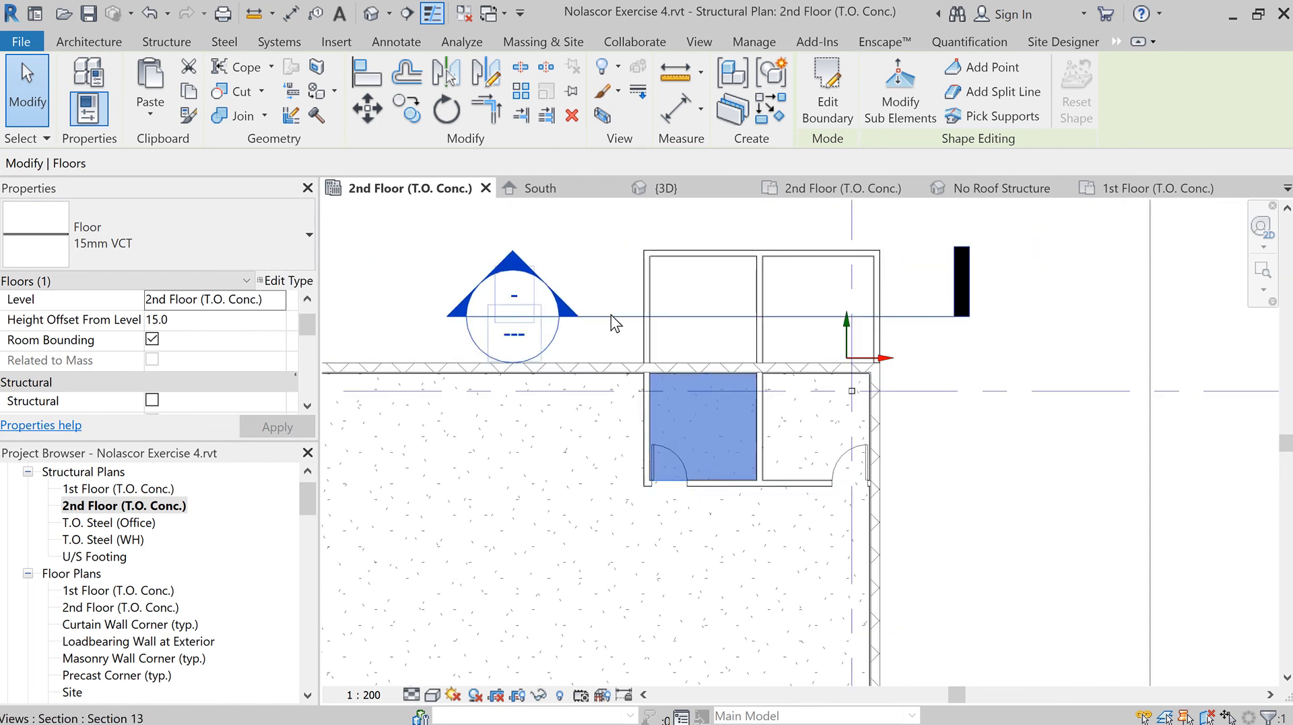
# Step: Move the section line down so it cuts through the two lower rooms on the second floor, and deselect it
pyautogui.moveTo(613, 316); pyautogui.dragTo(608, 426)
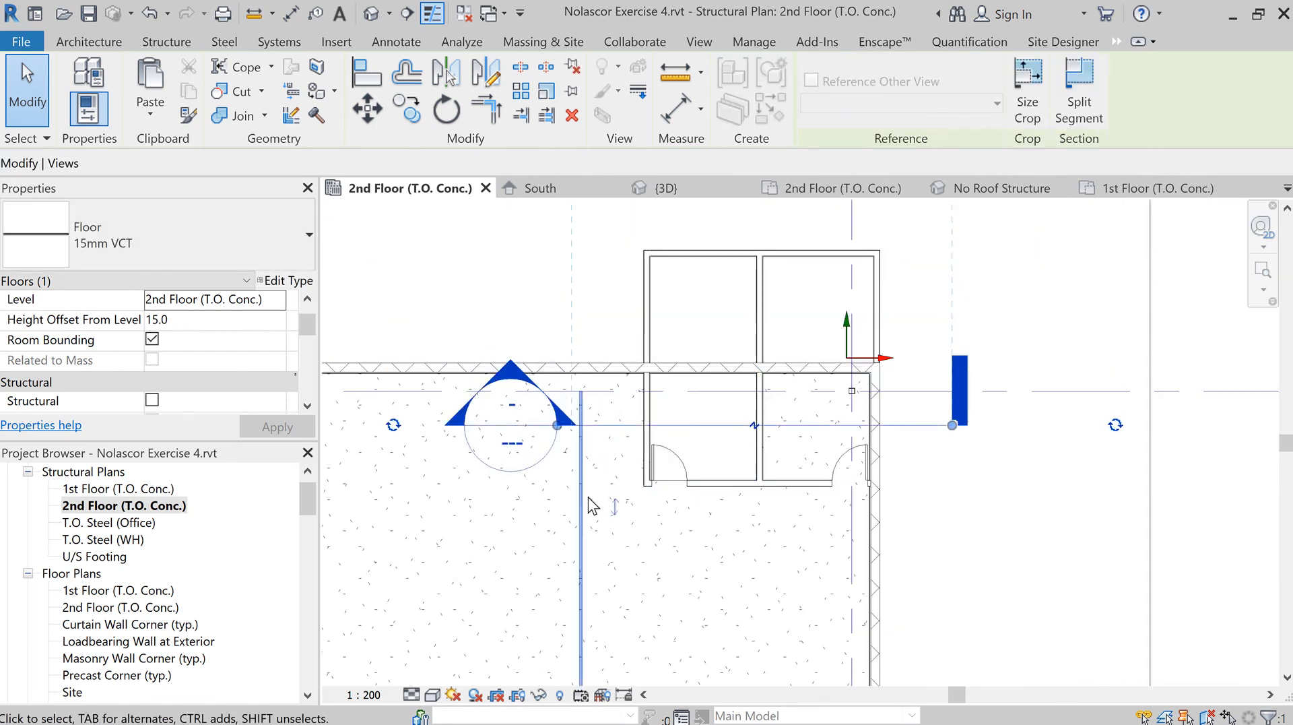
pyautogui.click(501, 486)
pyautogui.click(483, 298)
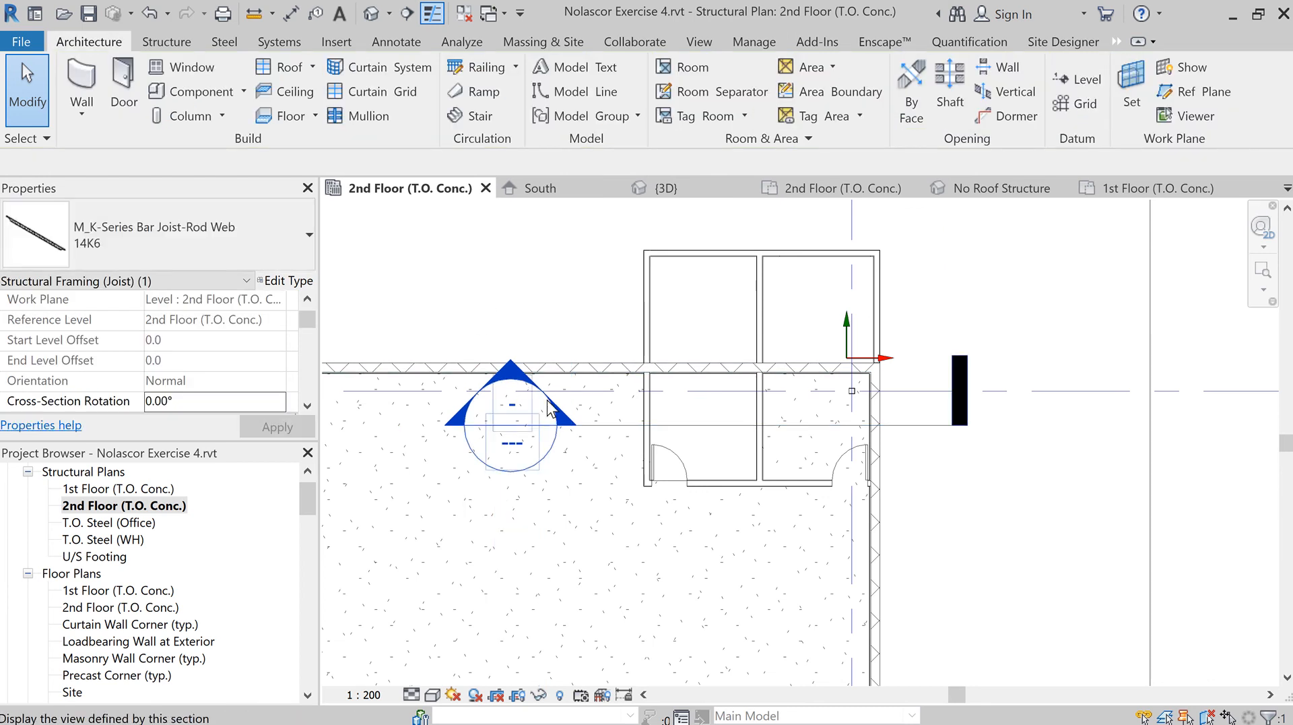
# Step: Open the relocated section and examine how the second-floor VCT floor meets the slab and partition walls
pyautogui.doubleClick(544, 412)
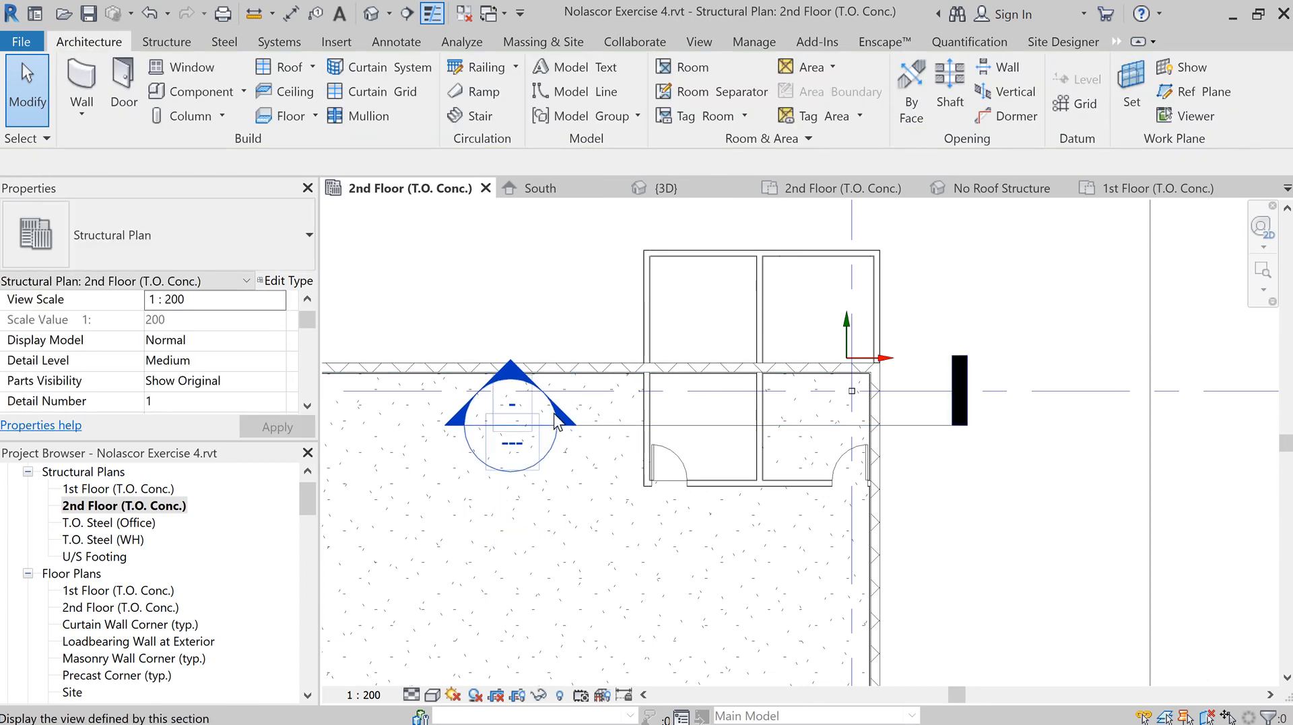
pyautogui.scroll(4, 746, 480)
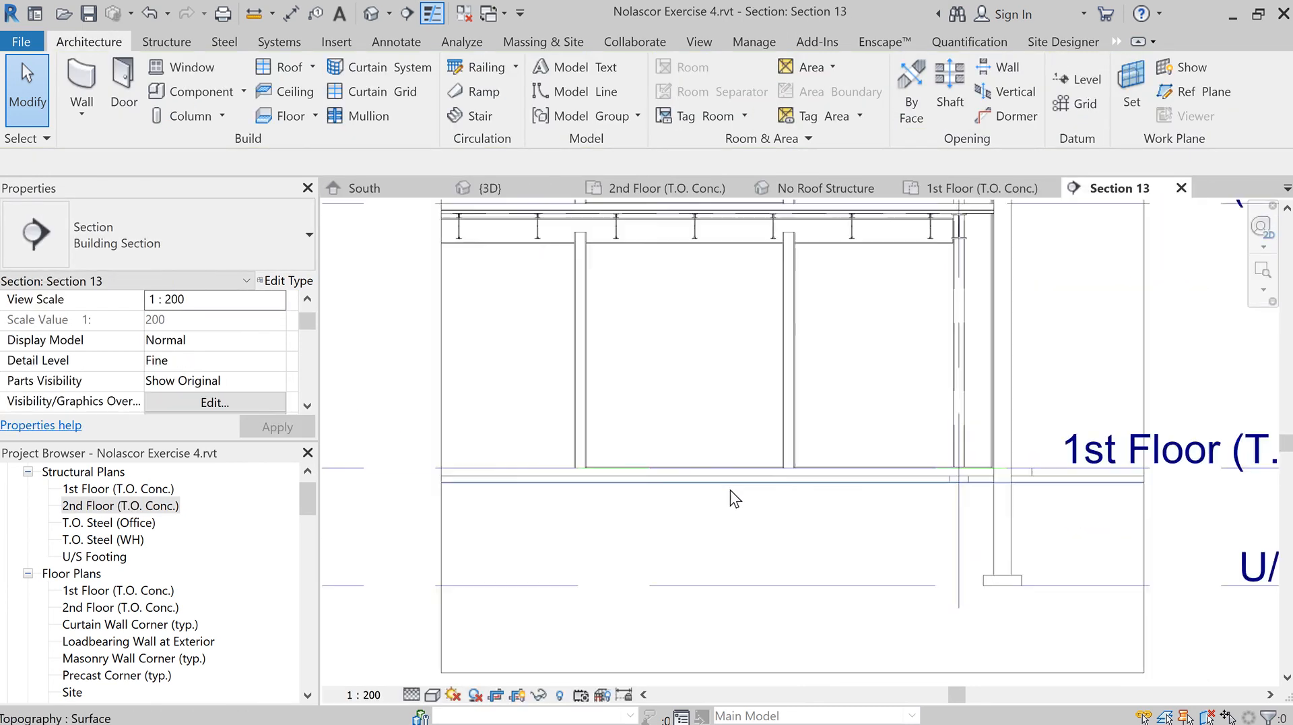
pyautogui.scroll(-3, 706, 358)
pyautogui.moveTo(705, 358); pyautogui.dragTo(714, 474, button='middle')
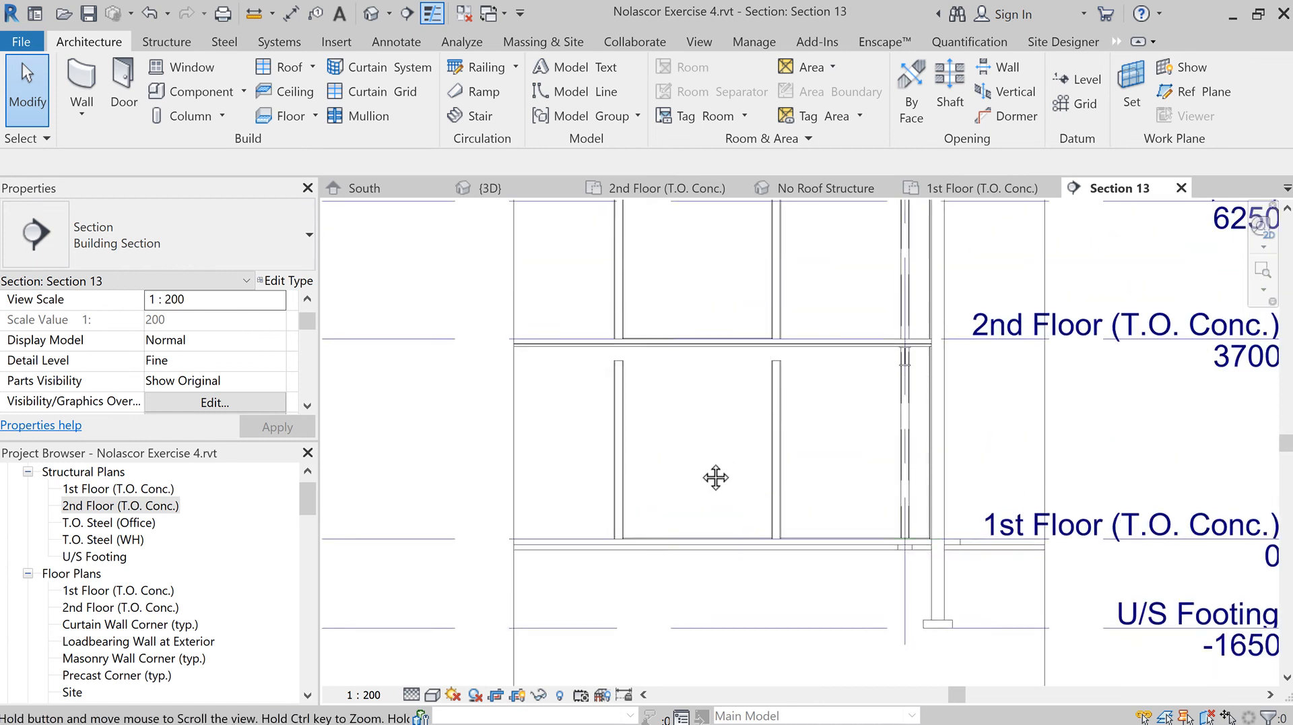
pyautogui.scroll(-2, 668, 397)
pyautogui.scroll(4, 669, 392)
pyautogui.scroll(2, 660, 394)
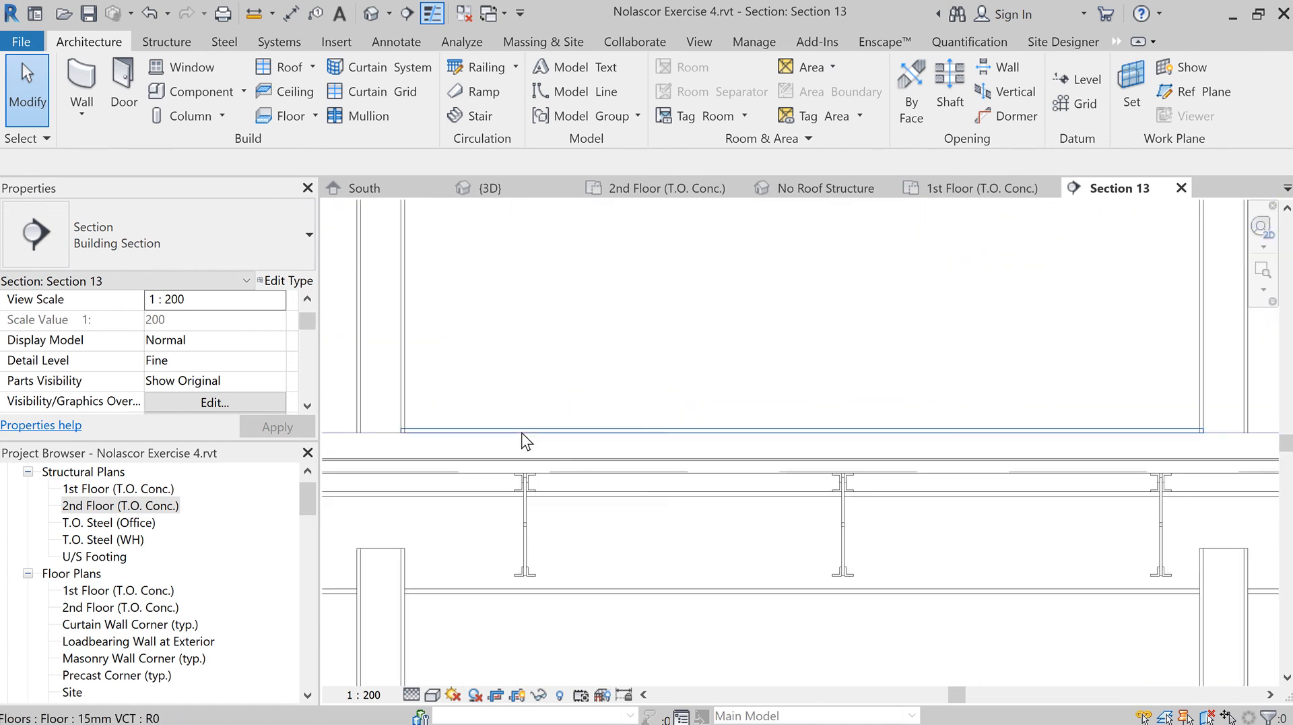
# Step: Select the 15mm VCT floor in the section and examine how it sits on the slab between the partition walls
pyautogui.scroll(-3, 627, 448)
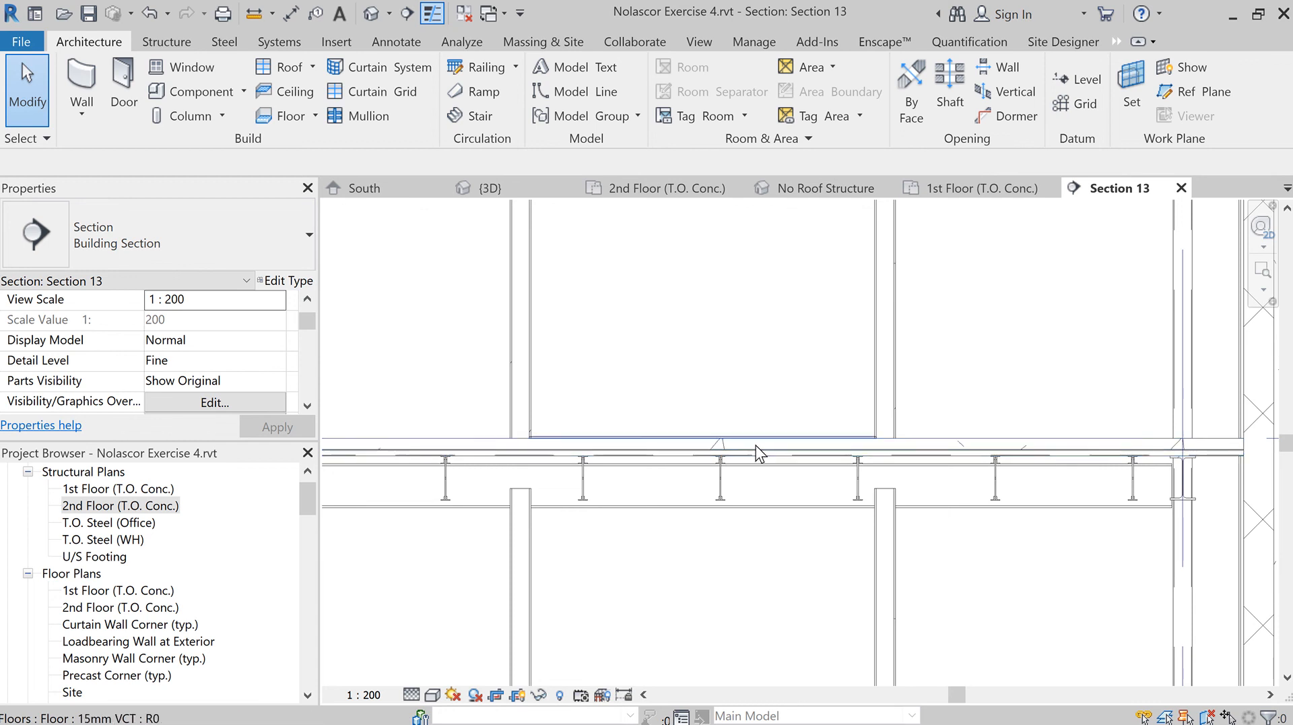
pyautogui.scroll(4, 756, 446)
pyautogui.moveTo(514, 424); pyautogui.dragTo(876, 368, button='middle')
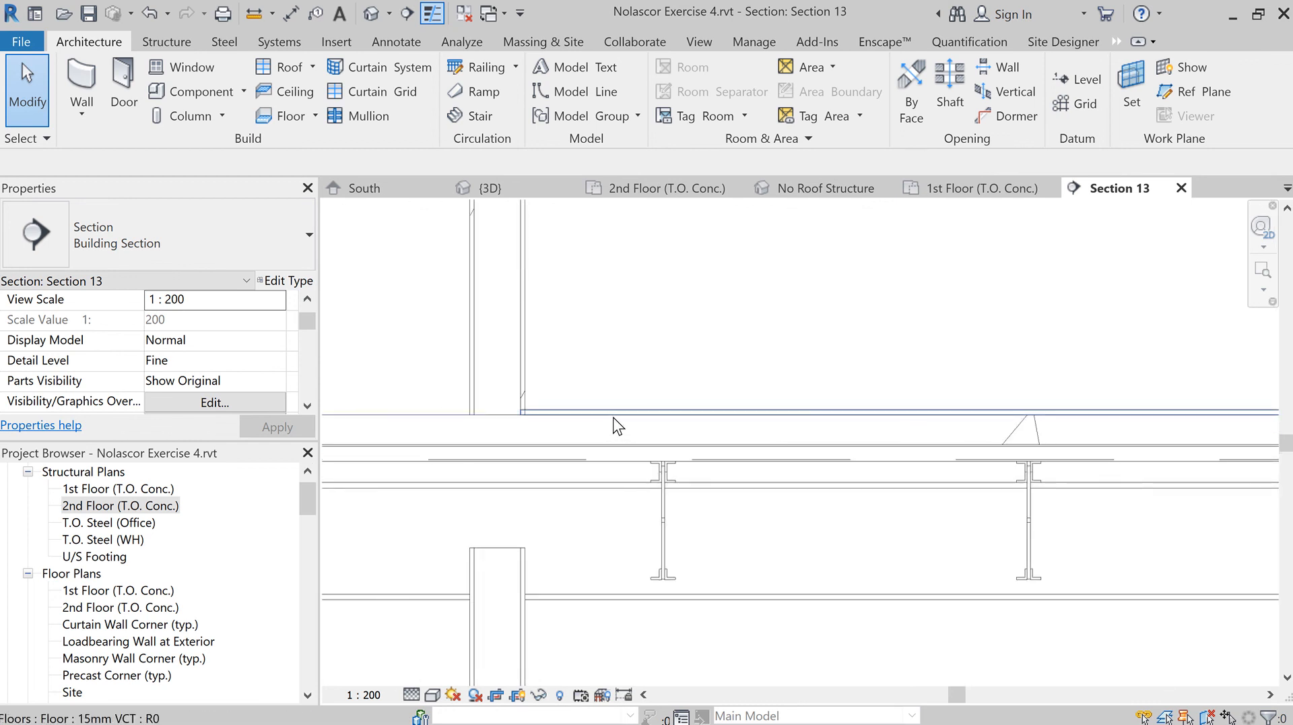
pyautogui.click(569, 410)
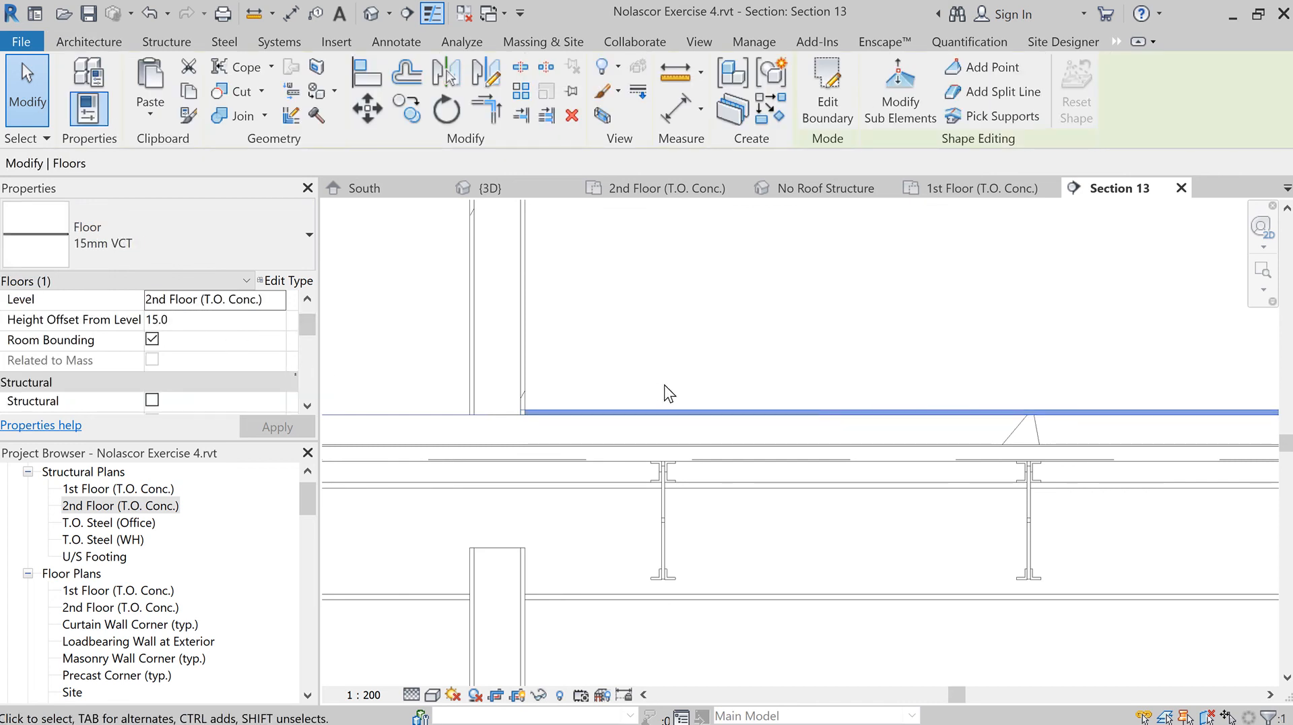
pyautogui.scroll(-2, 670, 376)
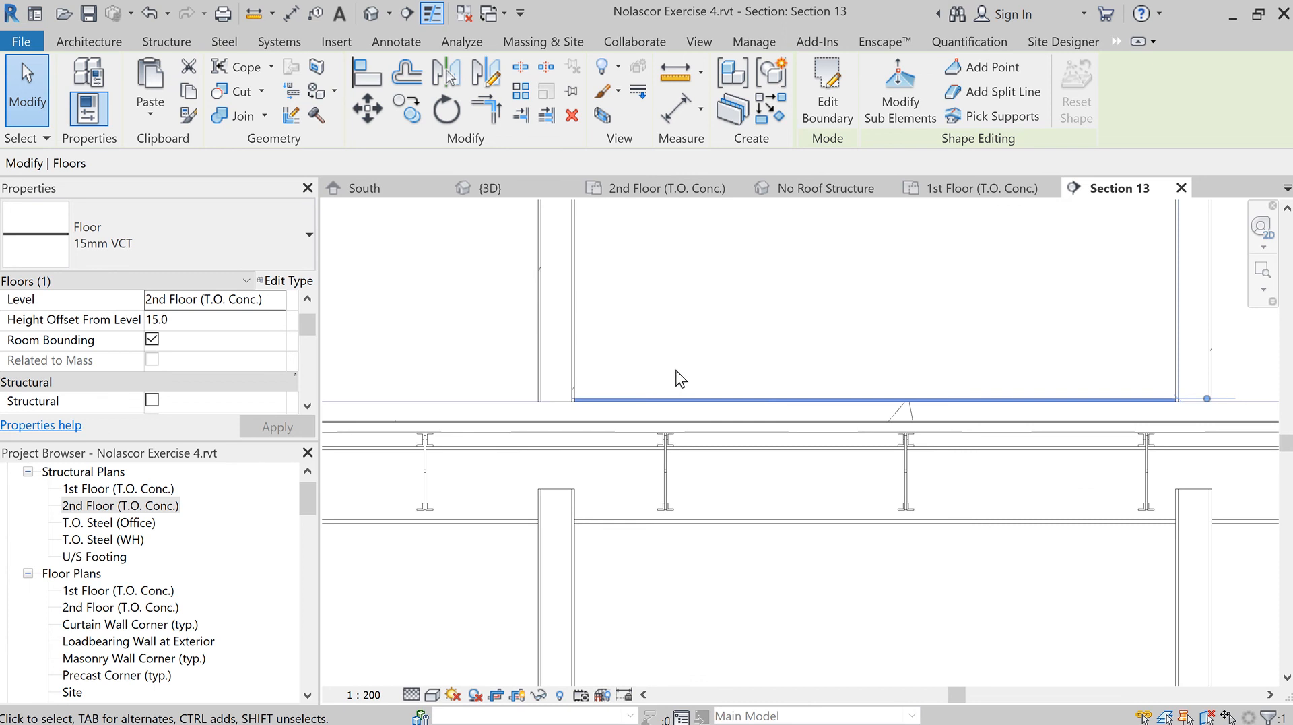
pyautogui.scroll(-2, 667, 374)
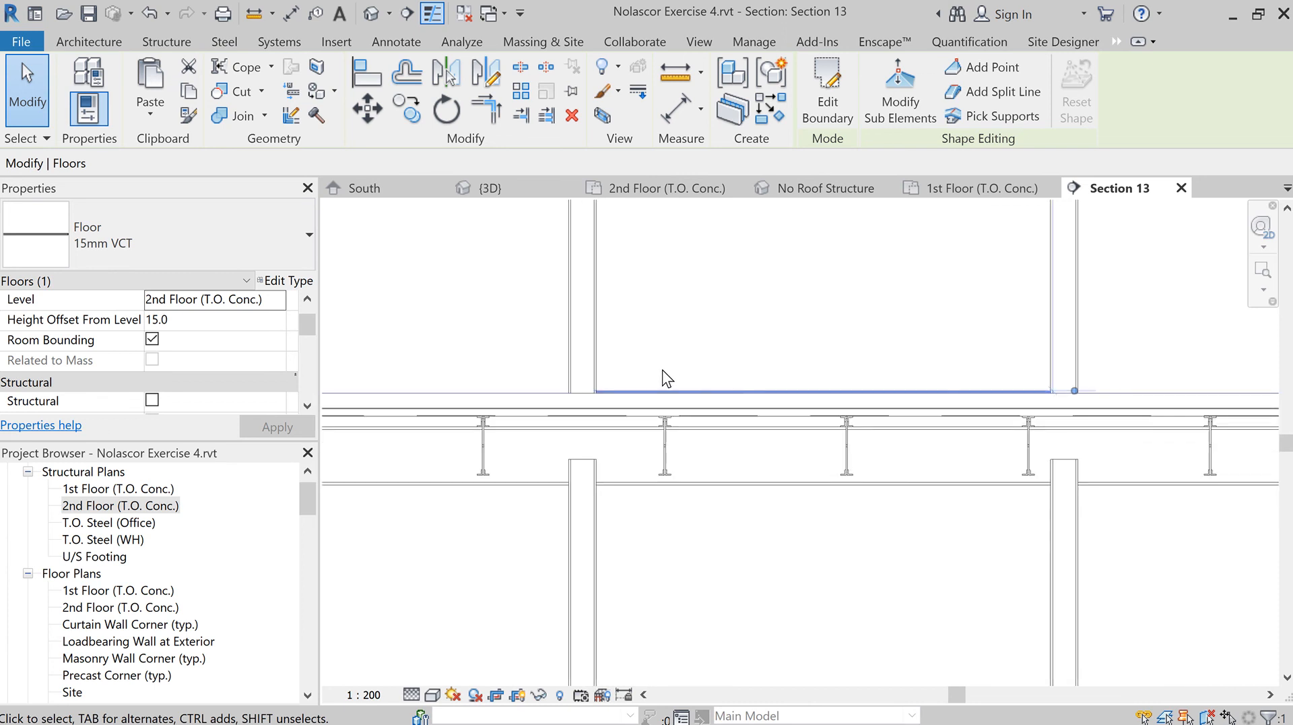
# Step: Deselect the floor and reopen the 2nd Floor (T.O. Conc.) structural plan
pyautogui.click(153, 505)
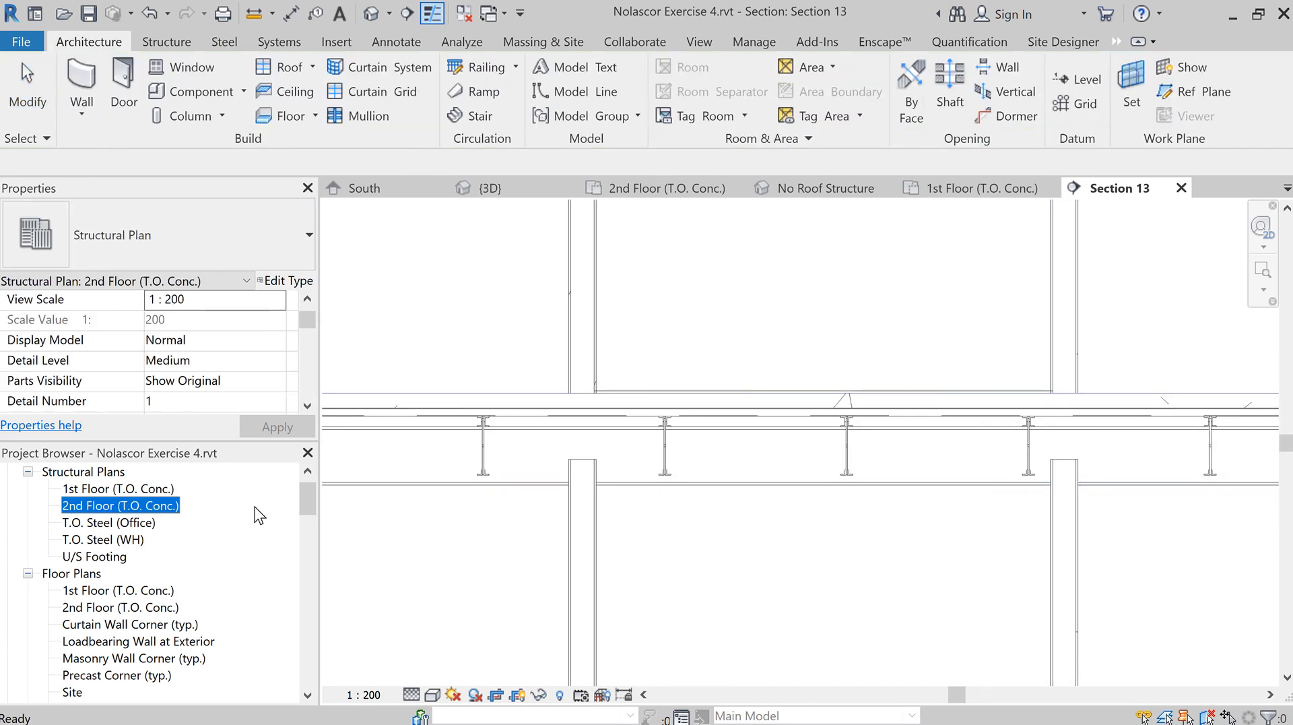
pyautogui.press('Escape')
pyautogui.doubleClick(171, 510)
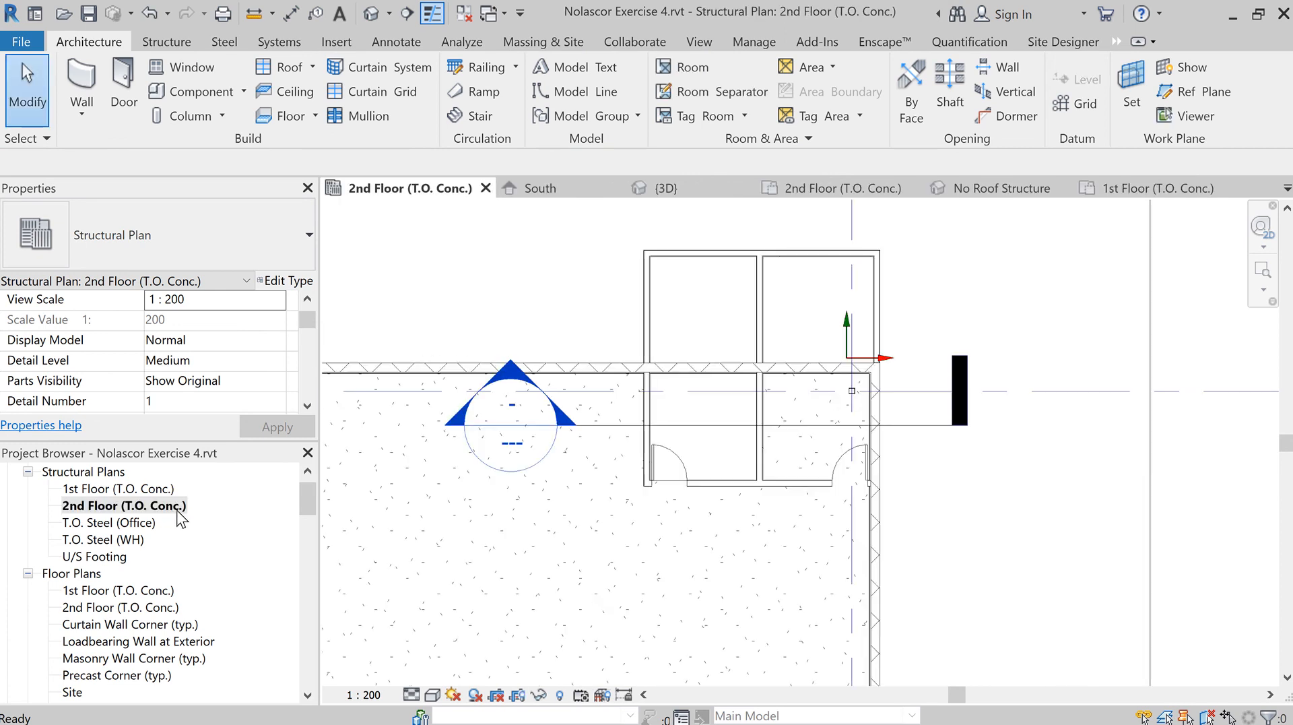
# Step: Select the lower-left room's 15mm VCT floor, examine its edge at the doorway and surrounding walls, and deselect it
pyautogui.scroll(5, 704, 459)
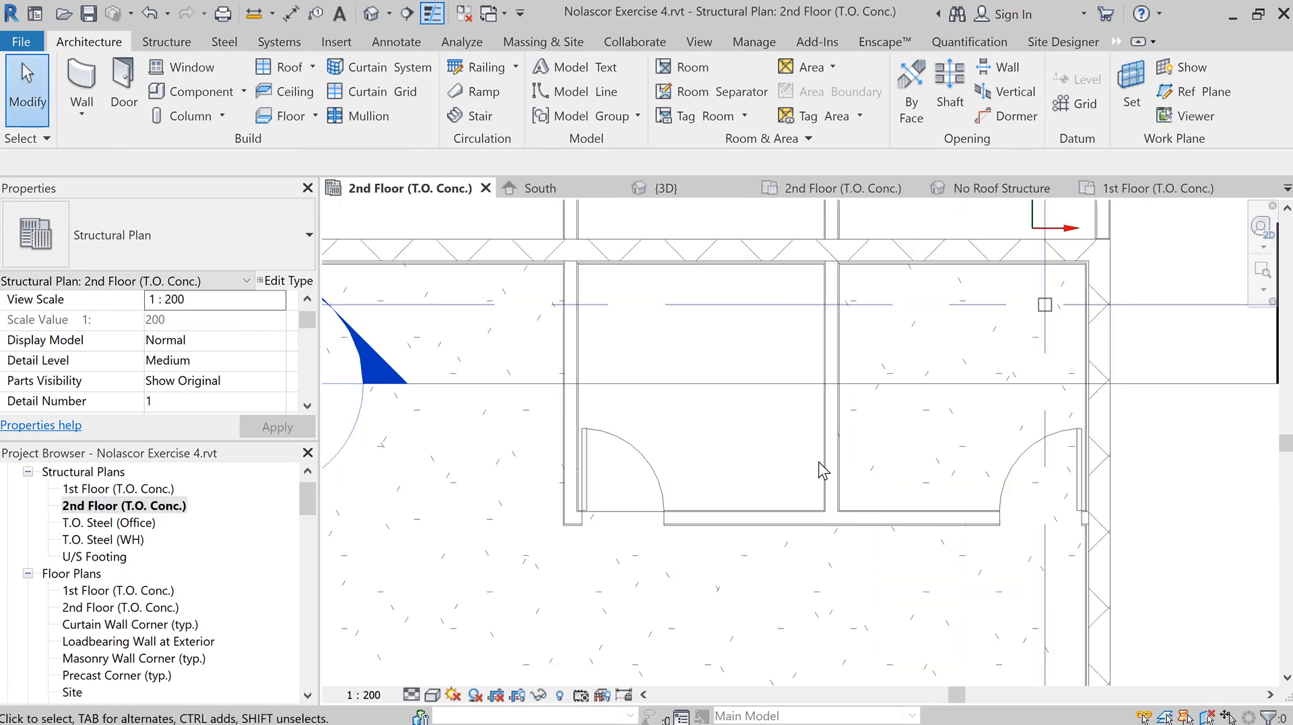
pyautogui.press('Tab')
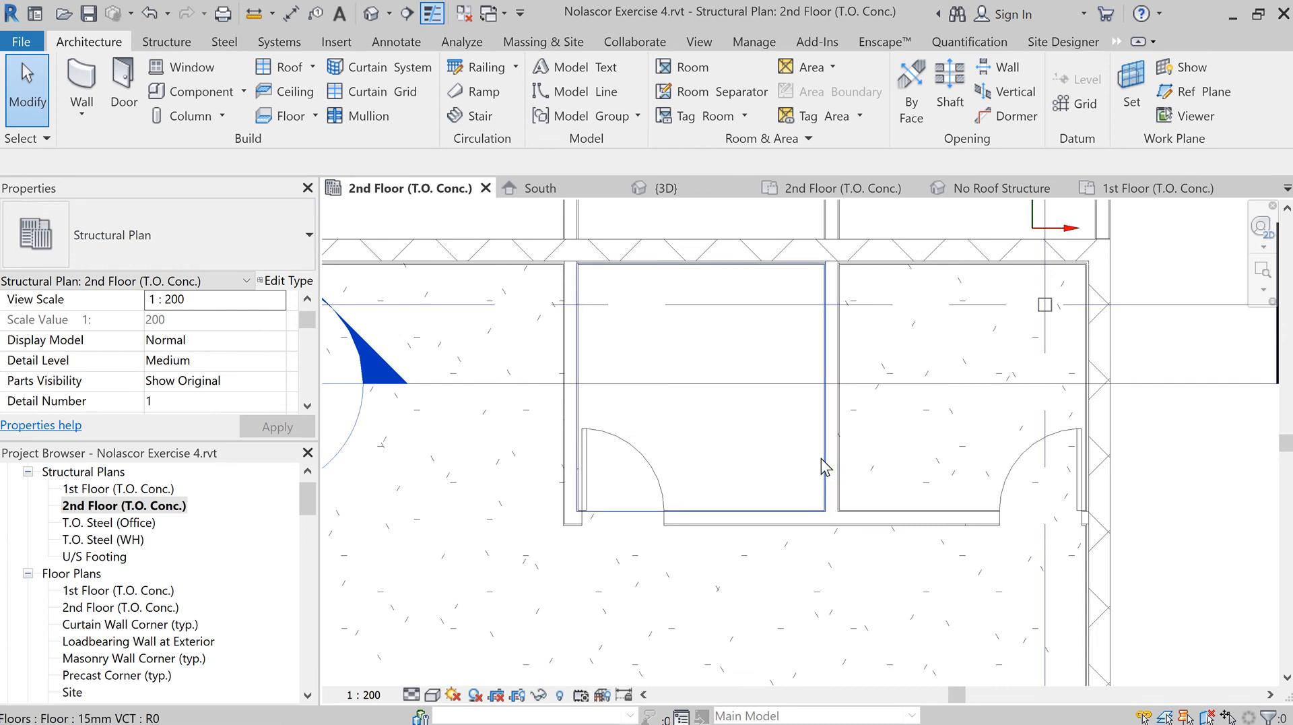
pyautogui.click(822, 458)
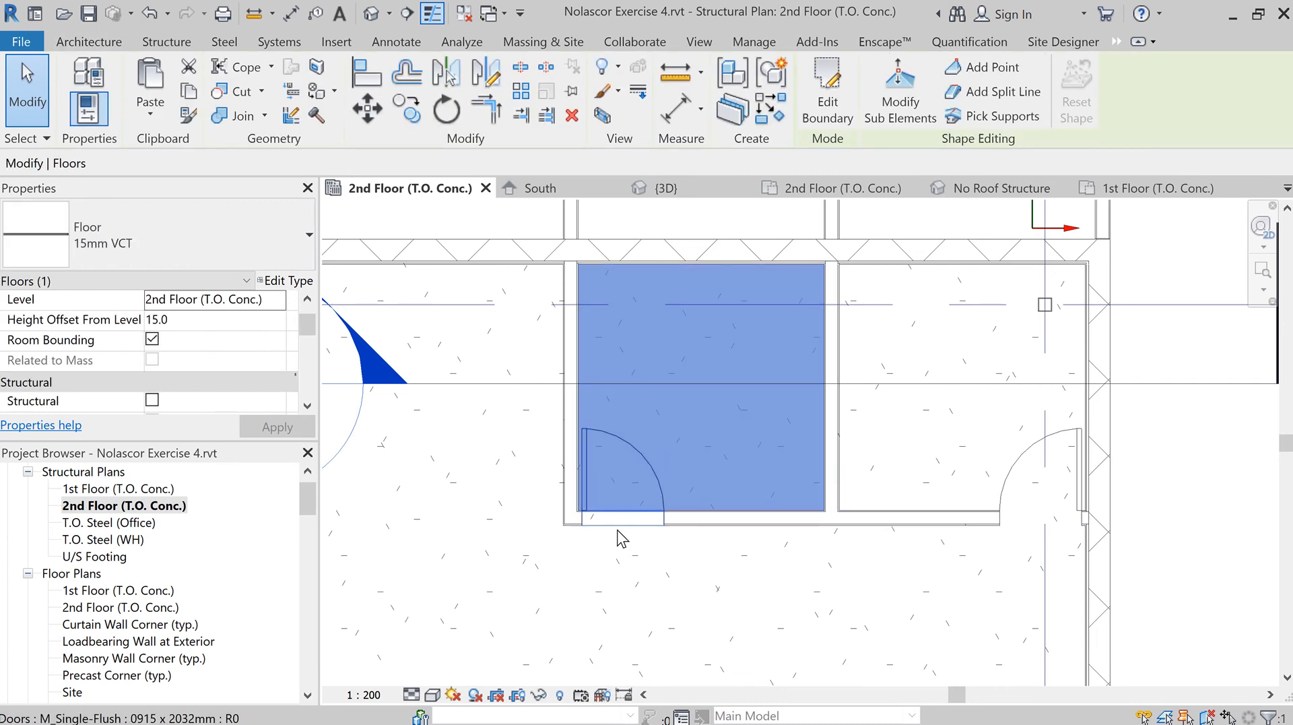
pyautogui.scroll(2, 617, 532)
pyautogui.scroll(2, 581, 516)
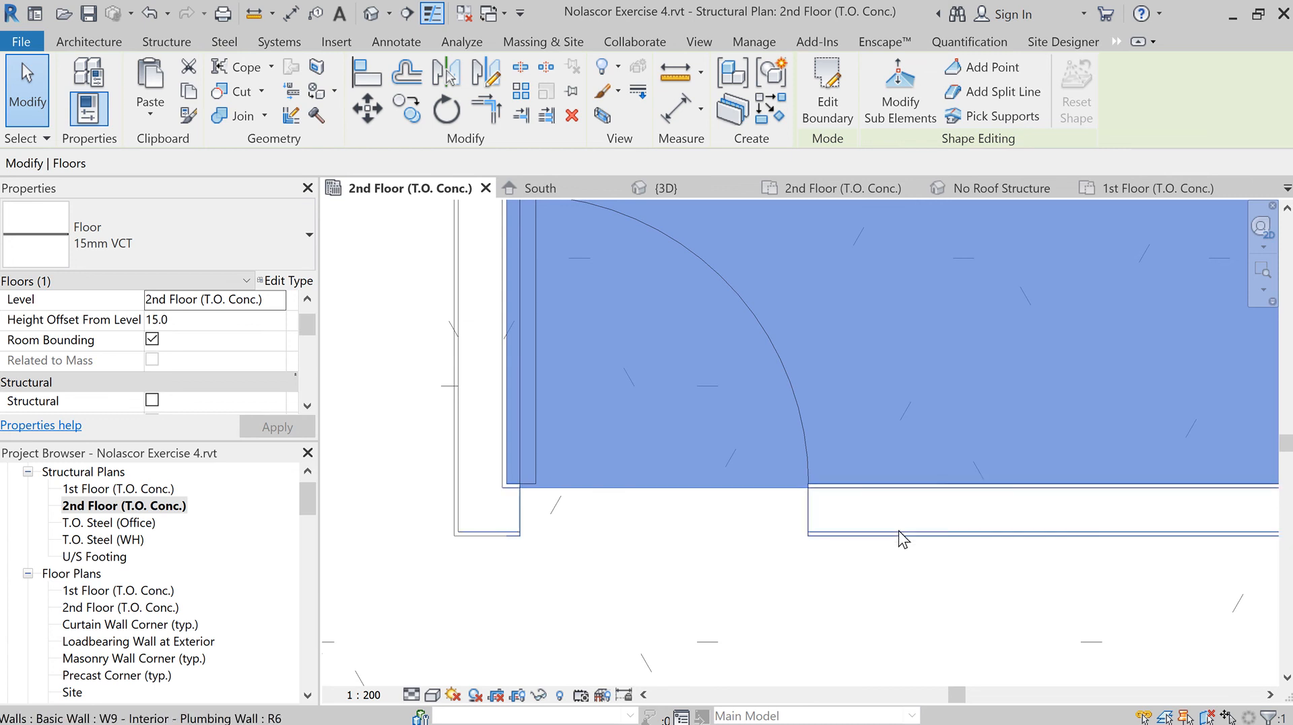
pyautogui.scroll(-2, 896, 534)
pyautogui.scroll(-3, 896, 535)
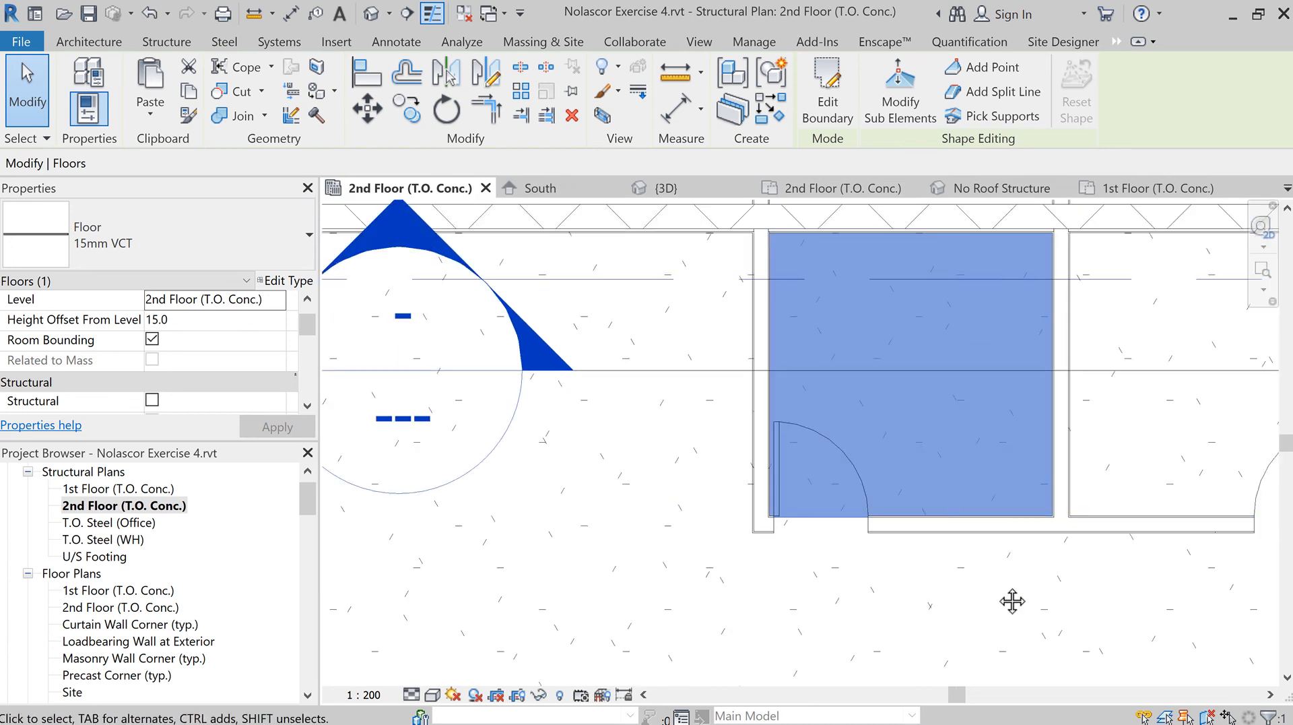
pyautogui.moveTo(910, 600); pyautogui.dragTo(755, 589, button='middle')
pyautogui.click(802, 600)
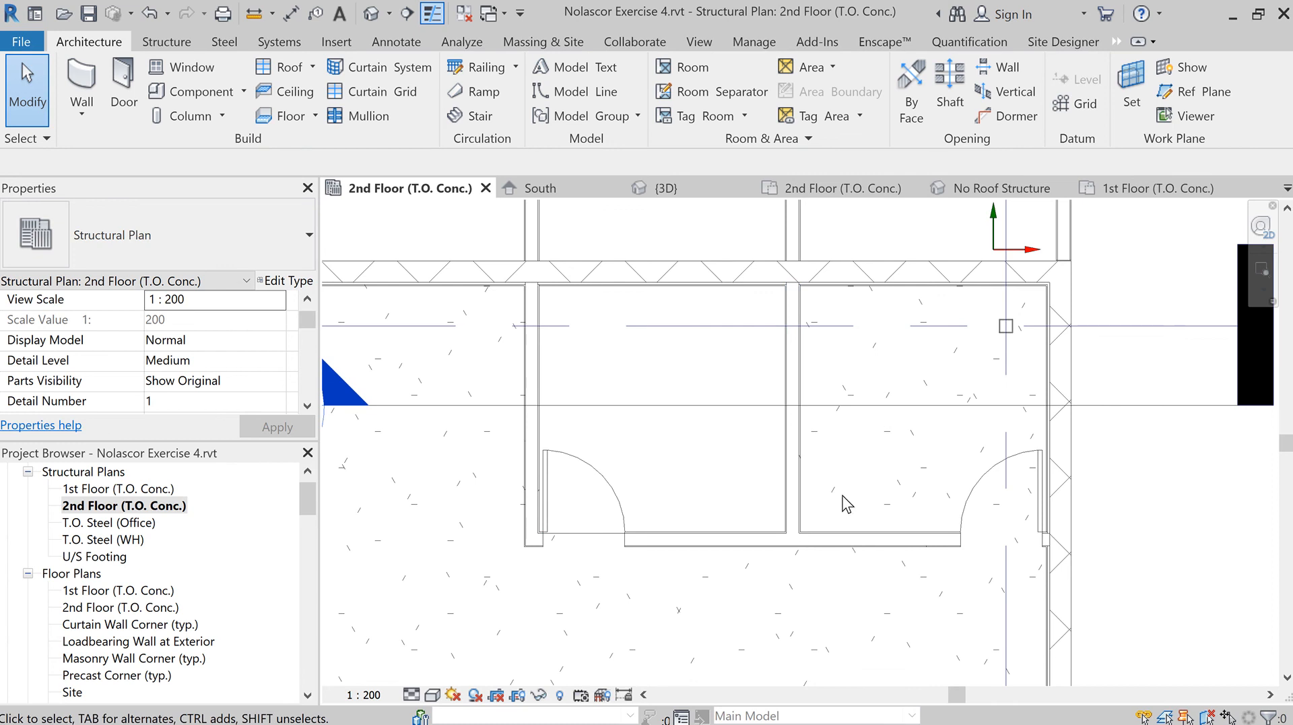
# Step: Start a 15mm VCT floor with a 15.0 height offset and pick the lower-right room's four walls as its boundary
pyautogui.click(282, 117)
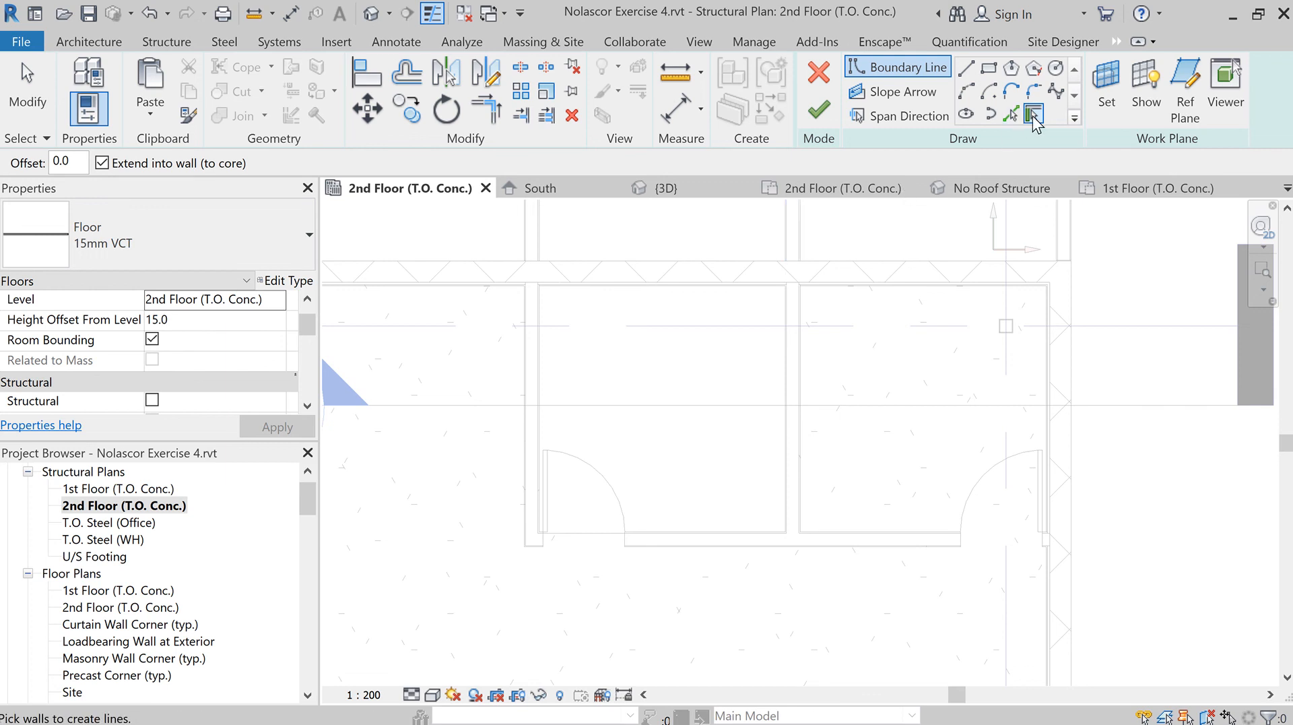
pyautogui.click(800, 358)
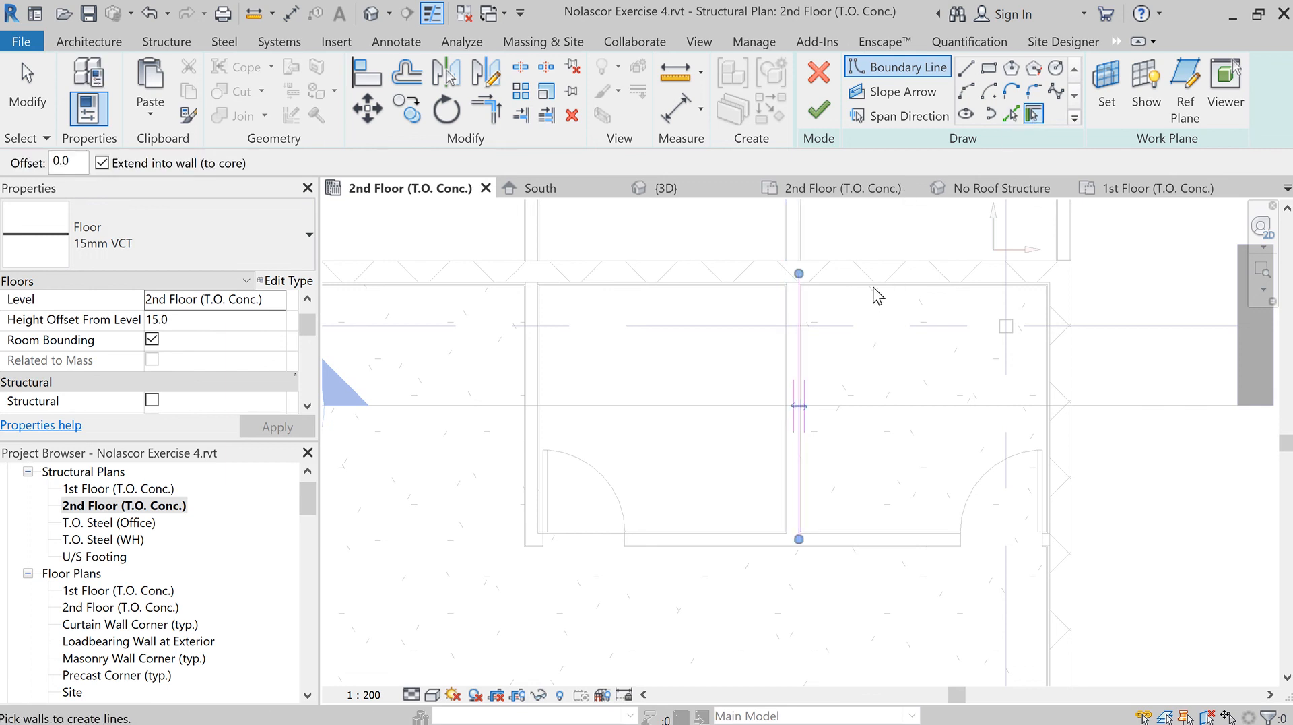
pyautogui.click(875, 288)
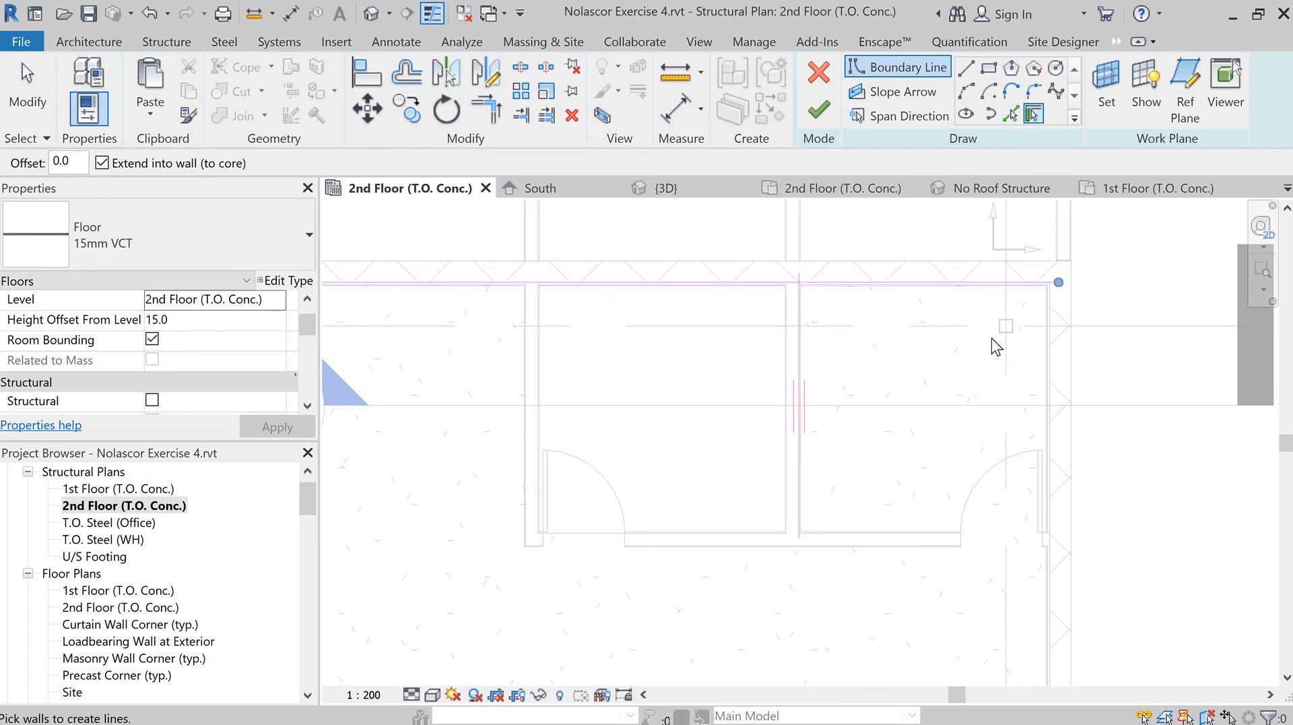
pyautogui.click(1007, 423)
pyautogui.click(901, 528)
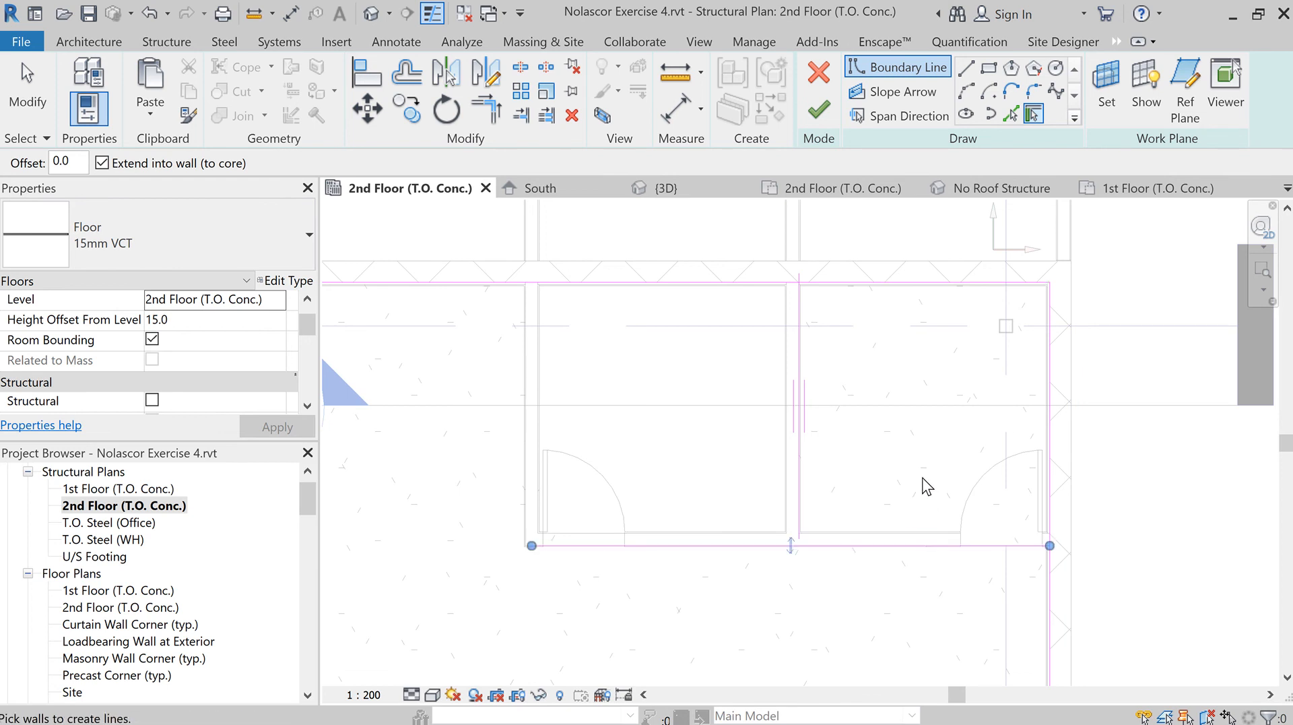
# Step: Trim the picked boundary lines at their corners into a closed rectangle around the lower-right room
pyautogui.press('t')
pyautogui.press('r')
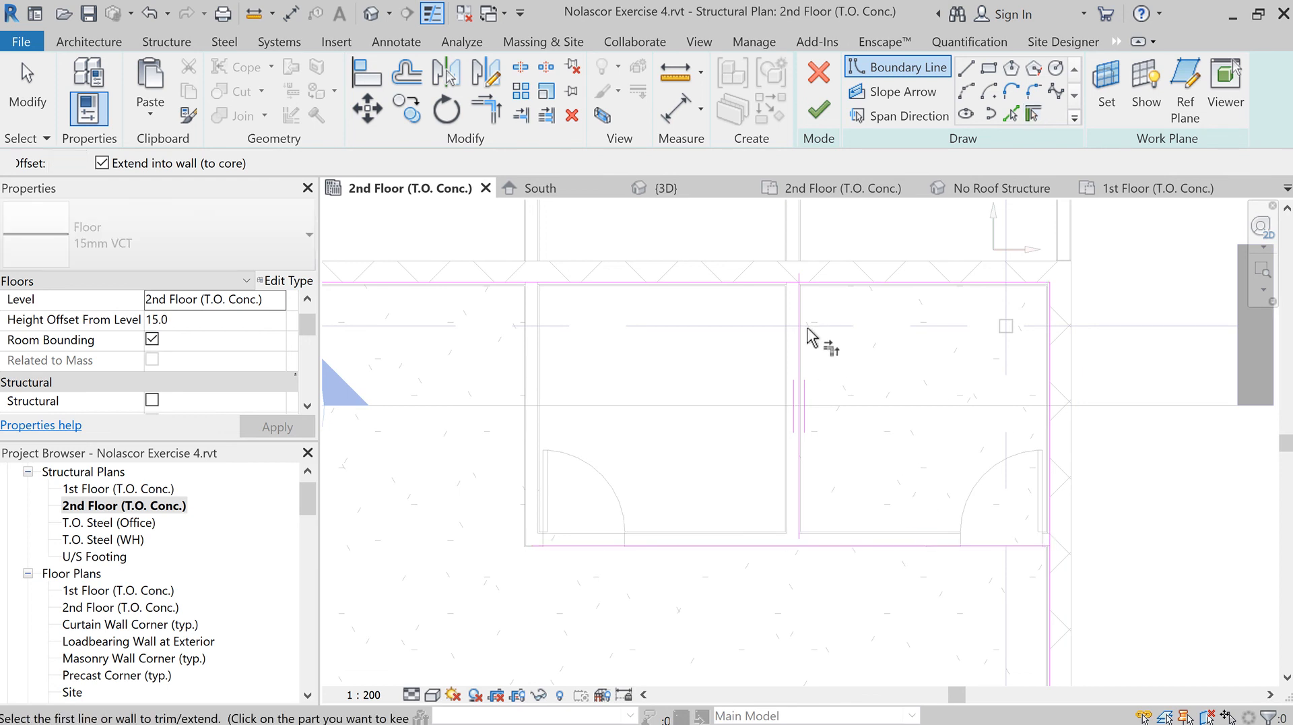
pyautogui.click(803, 336)
pyautogui.click(833, 287)
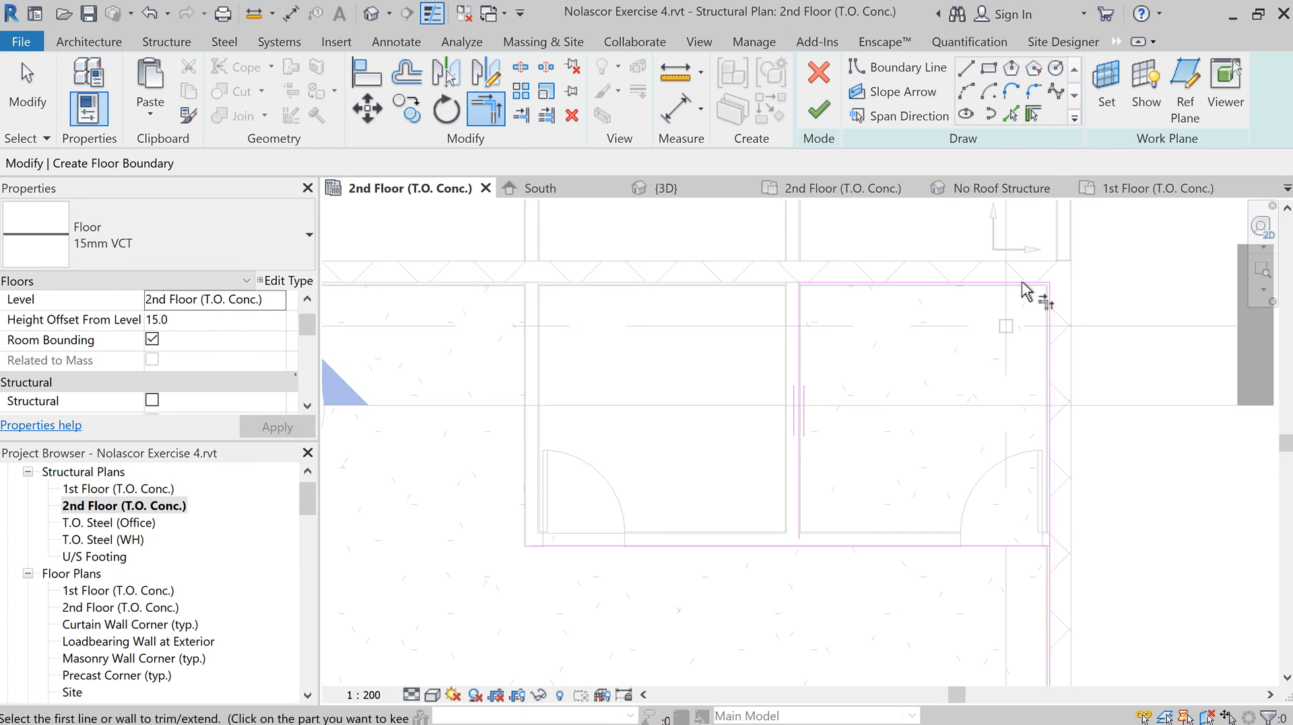
pyautogui.click(1051, 493)
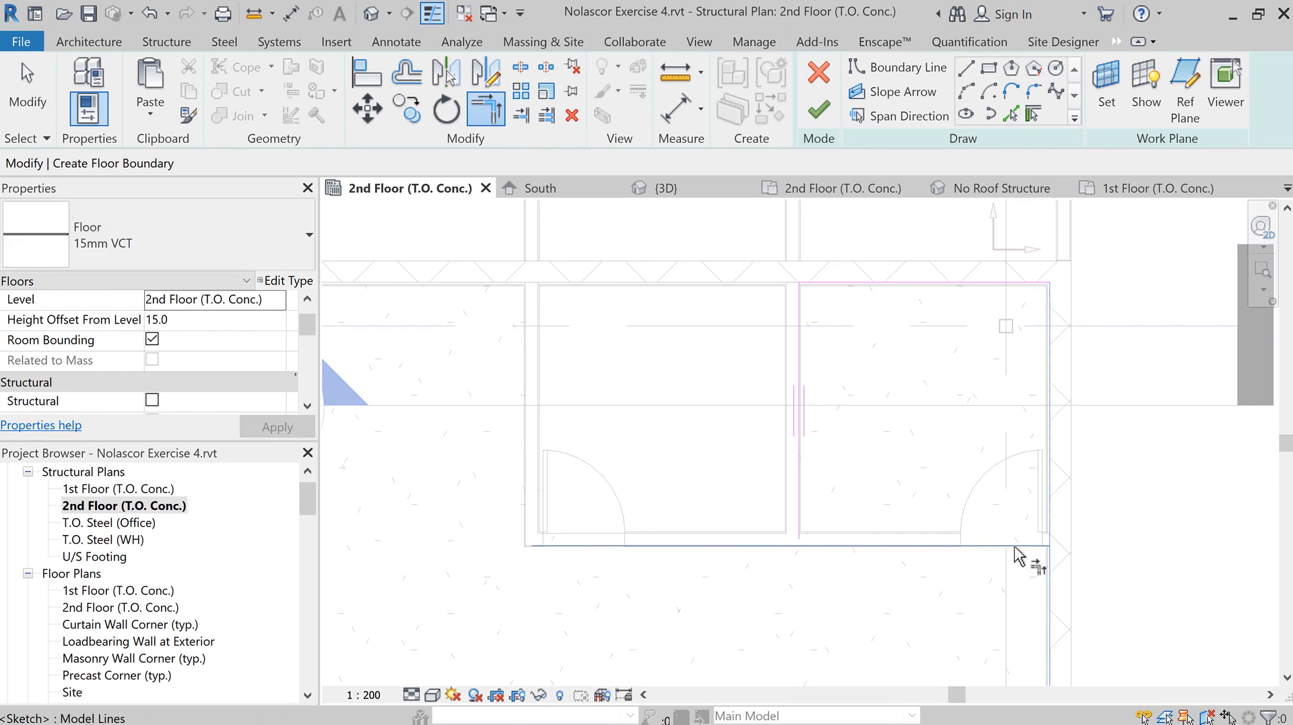
pyautogui.click(969, 549)
pyautogui.click(842, 546)
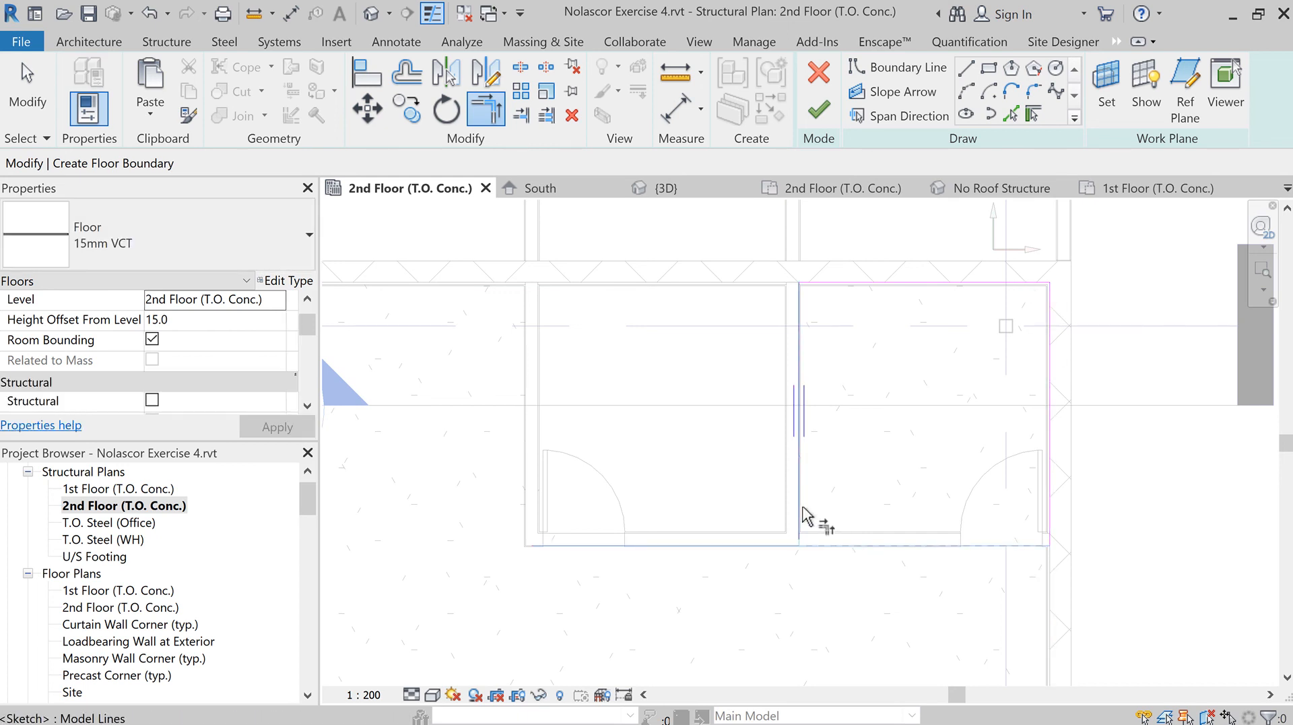
pyautogui.click(801, 516)
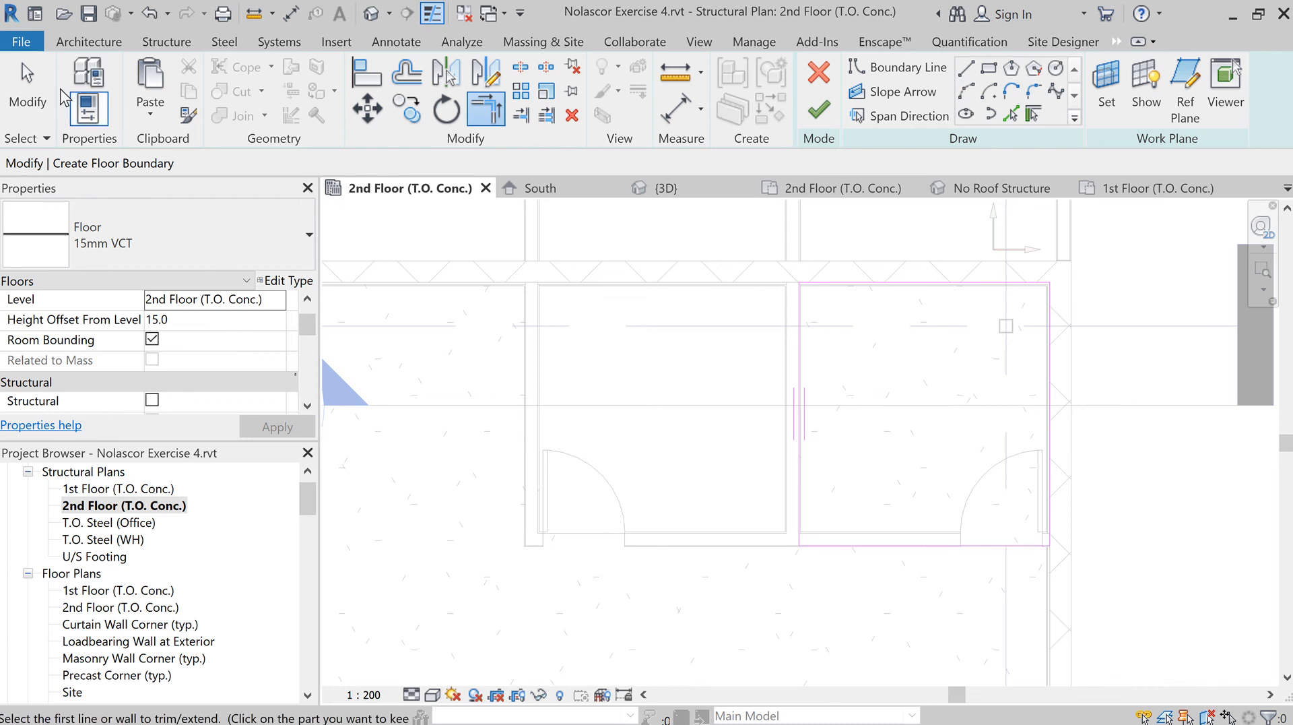
pyautogui.press('Escape')
# Step: Move the bottom boundary line up to the room-side layer line of the door wall
pyautogui.scroll(3, 899, 549)
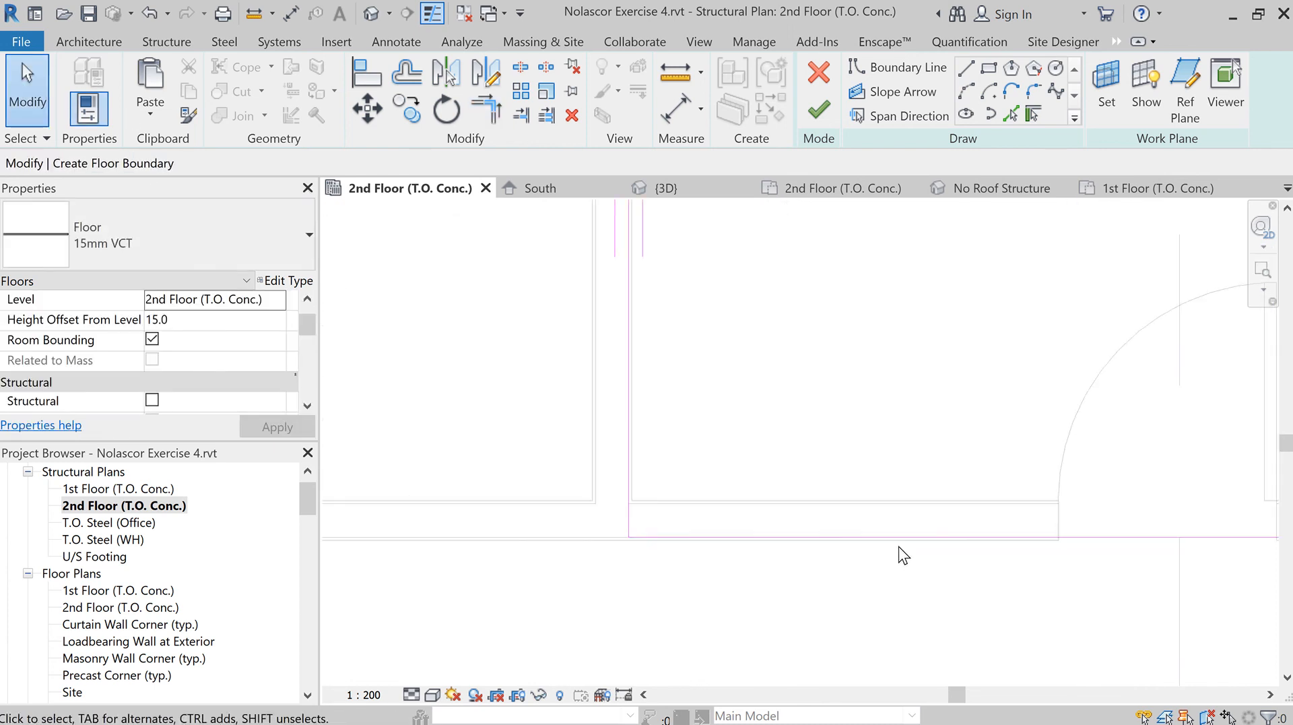
pyautogui.moveTo(886, 537); pyautogui.dragTo(894, 516)
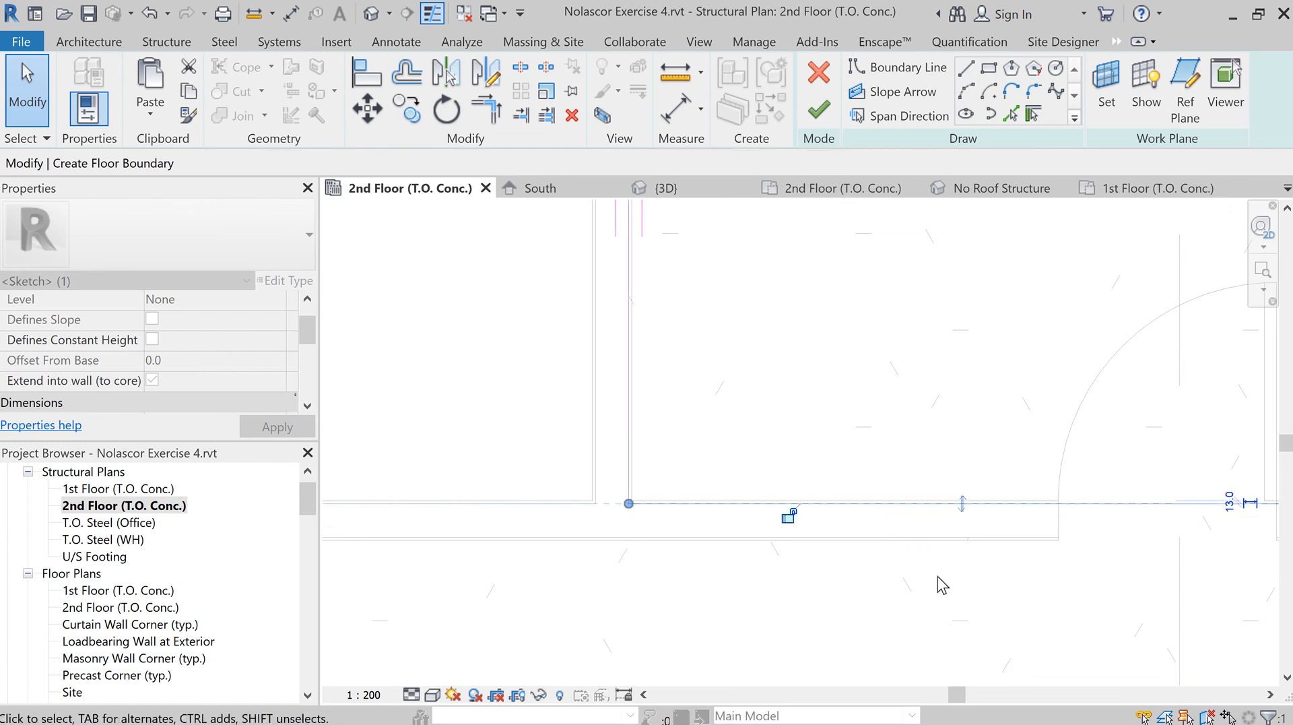
pyautogui.scroll(-2, 942, 580)
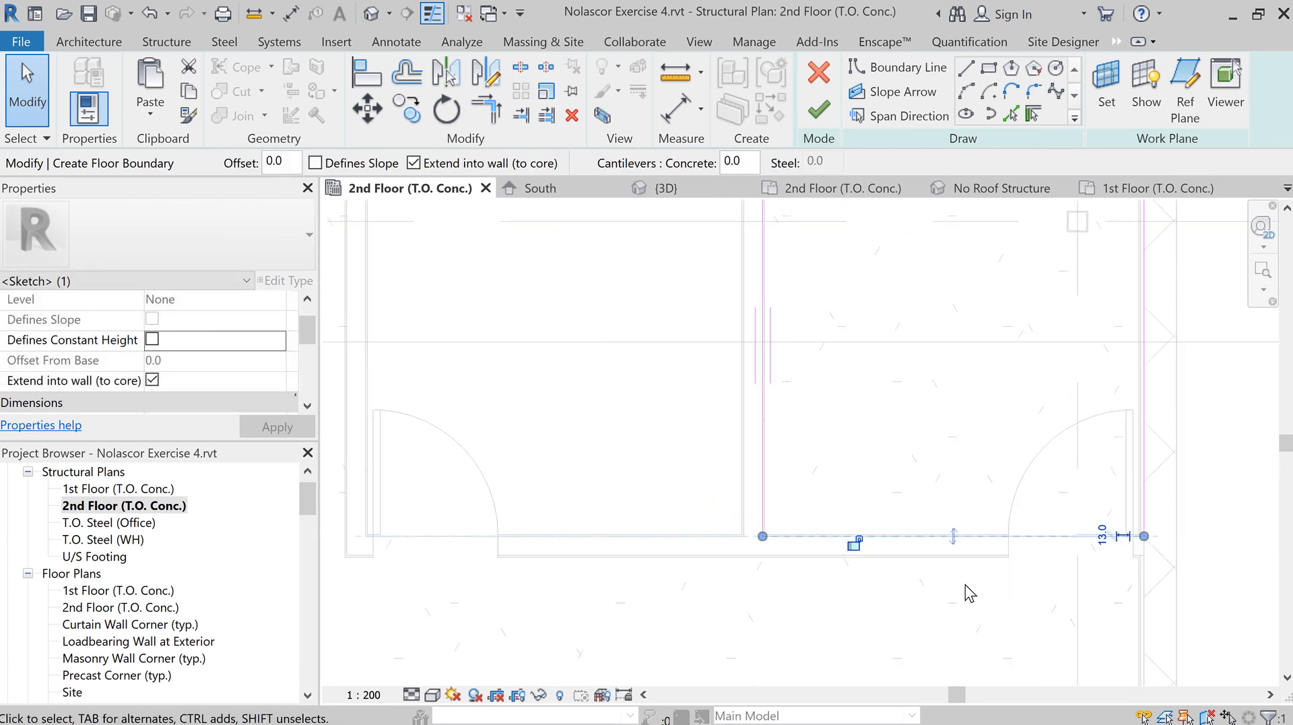
pyautogui.scroll(-1, 965, 584)
# Step: Move the right boundary line inward to the exterior wall's room-side layer line, at a 25.0 offset
pyautogui.moveTo(977, 349); pyautogui.dragTo(904, 505, button='middle')
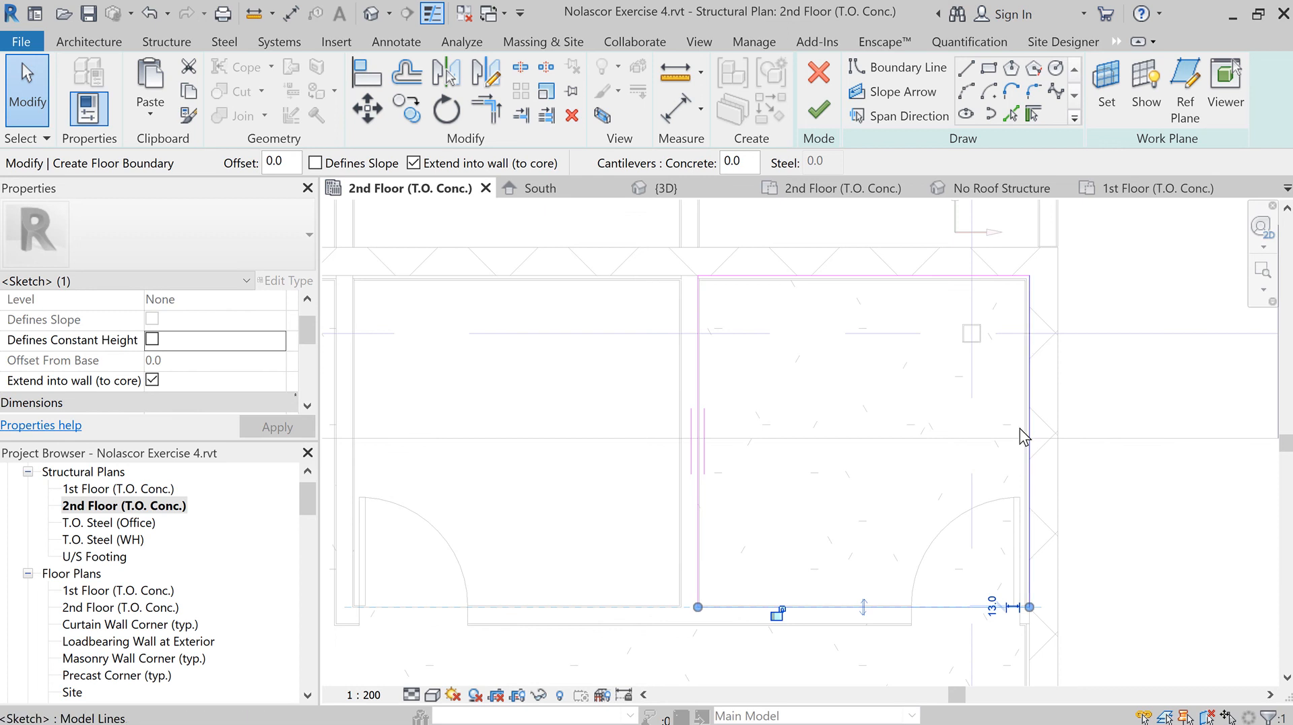
pyautogui.scroll(3, 1020, 429)
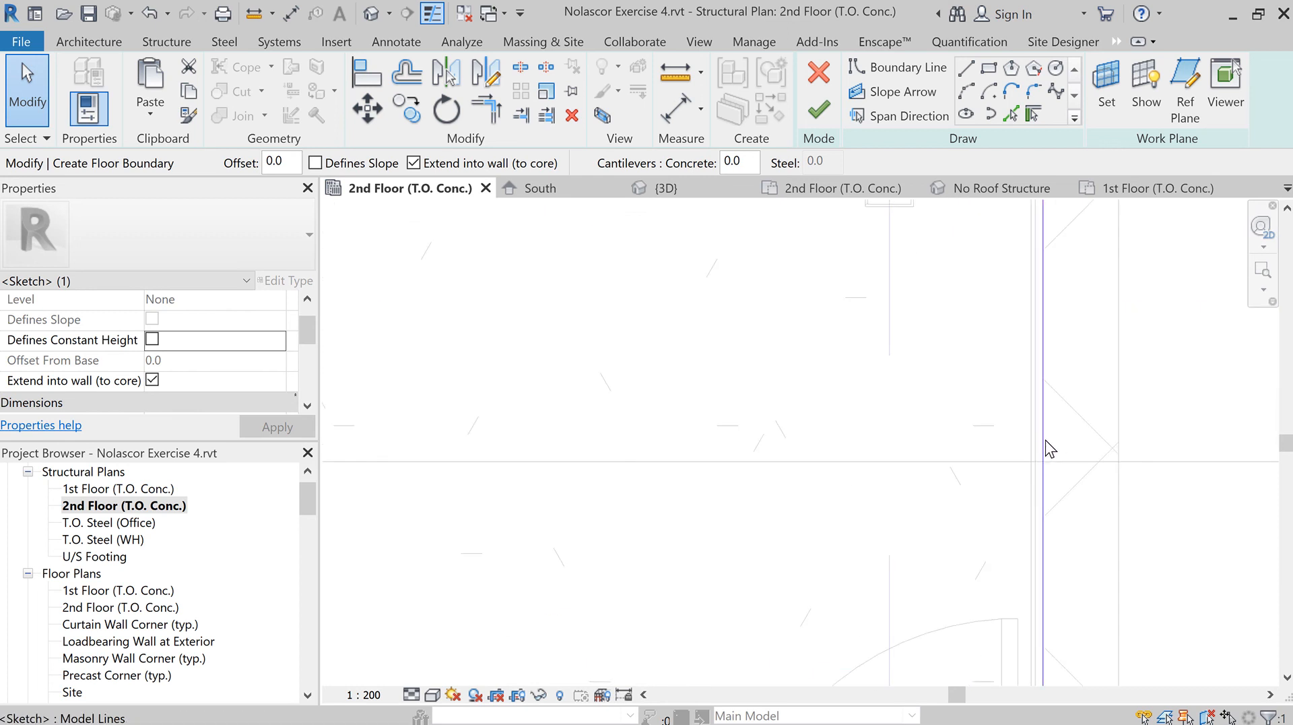
pyautogui.scroll(2, 1047, 441)
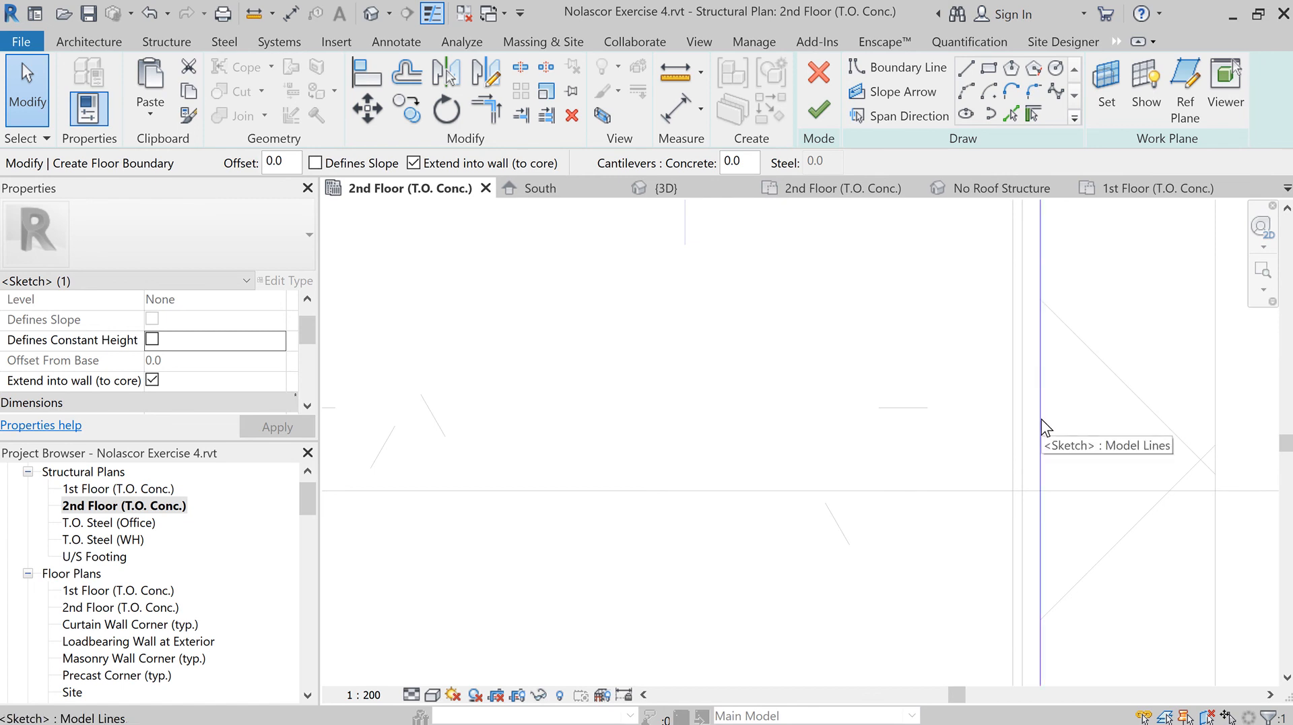
pyautogui.scroll(-2, 1007, 450)
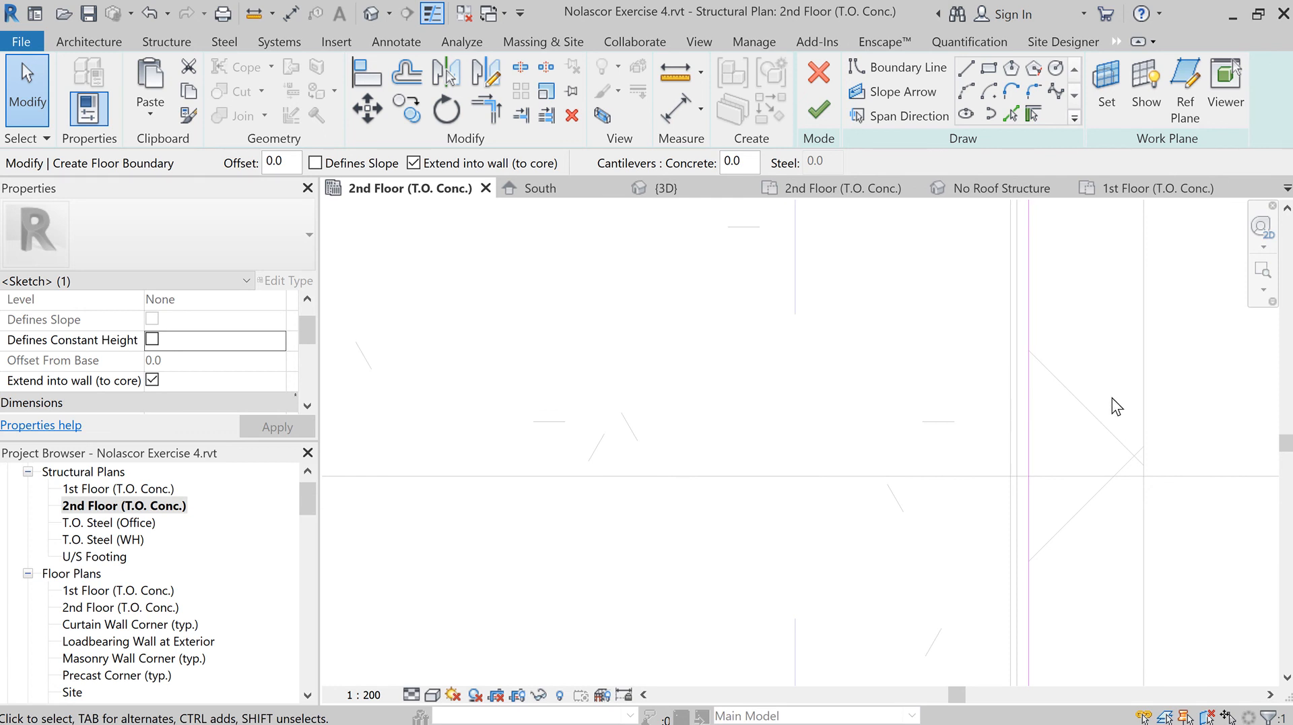
pyautogui.scroll(-2, 1101, 410)
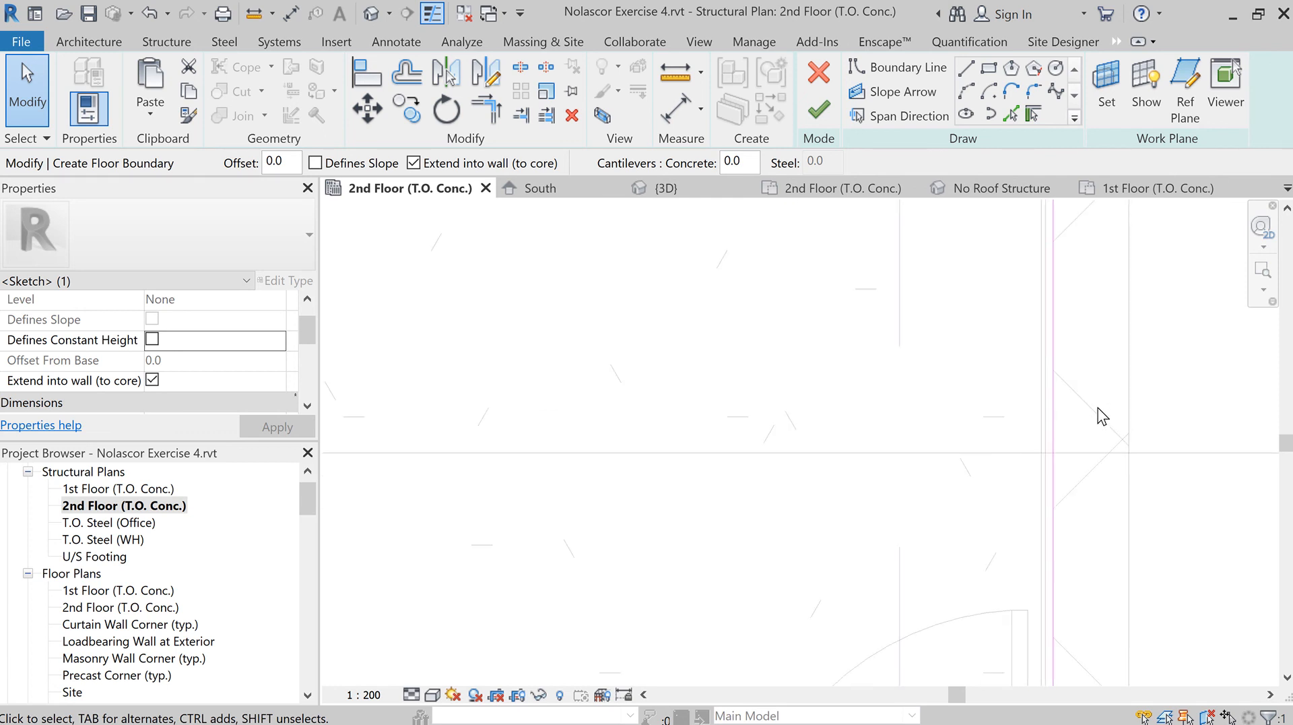
pyautogui.click(1052, 396)
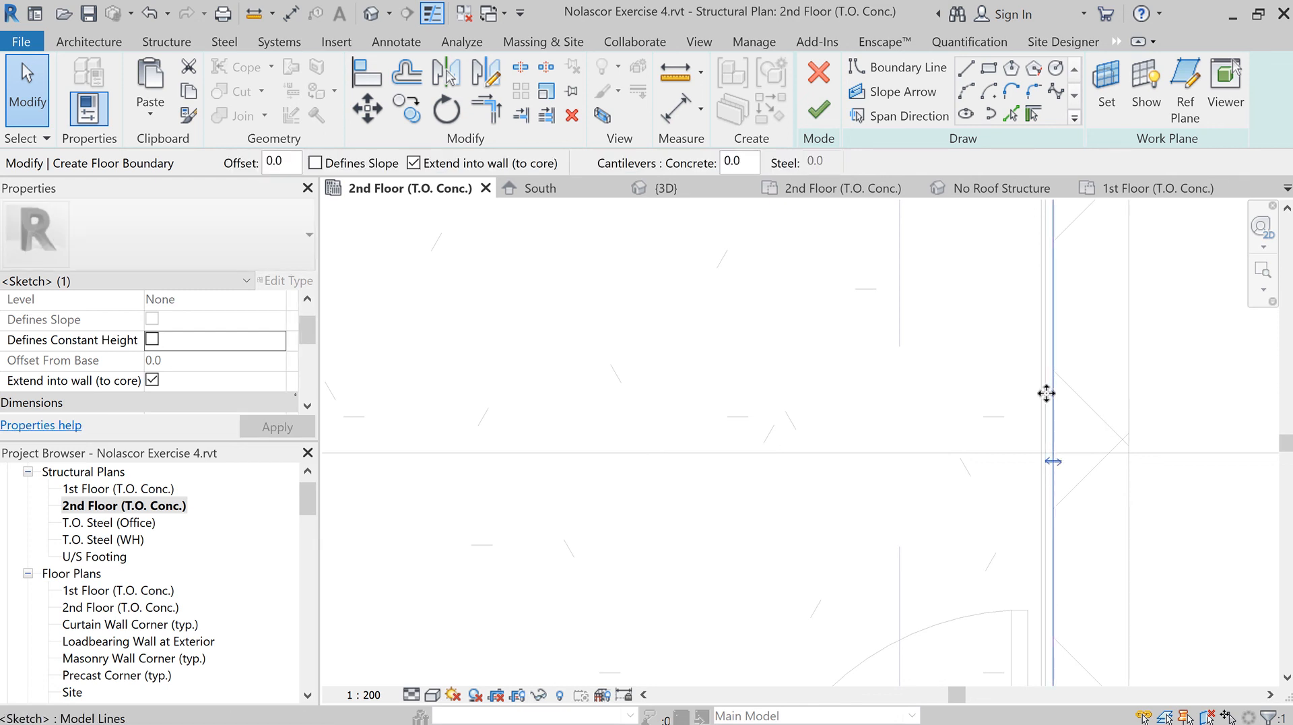
pyautogui.moveTo(1043, 377); pyautogui.dragTo(1048, 350)
pyautogui.scroll(3, 1039, 364)
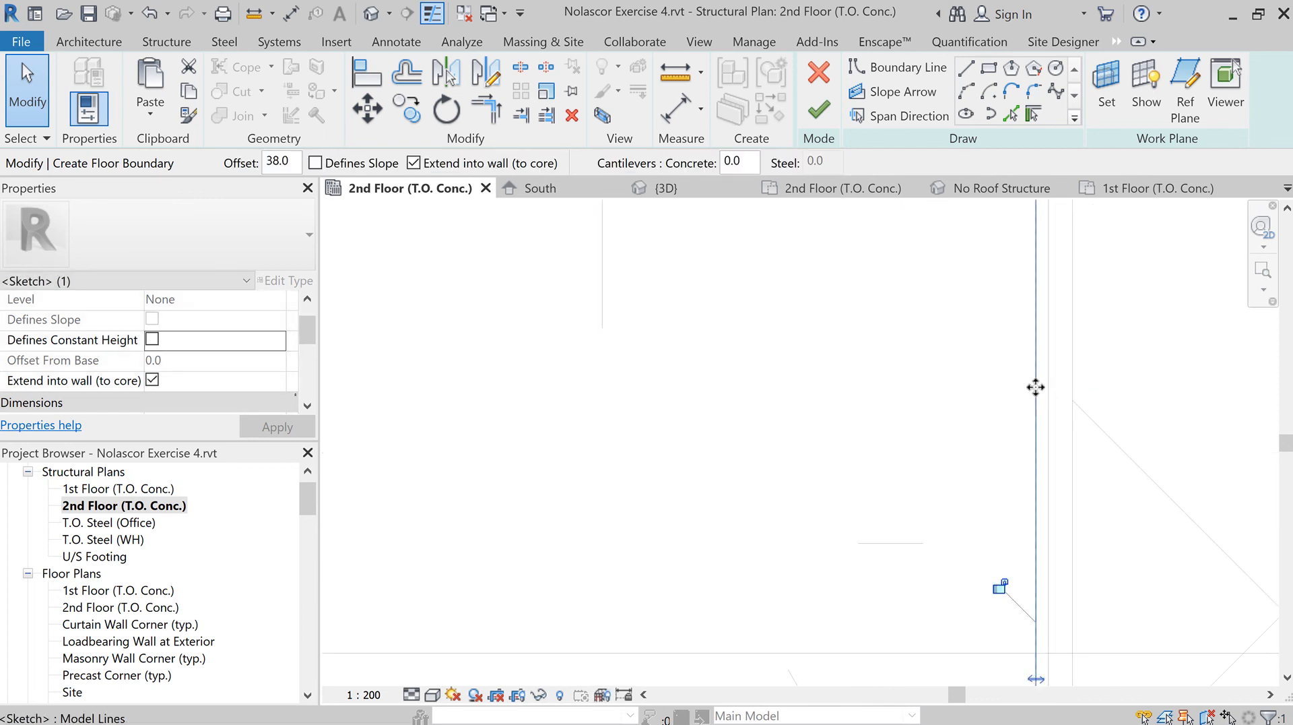
pyautogui.moveTo(1048, 385); pyautogui.dragTo(1052, 352)
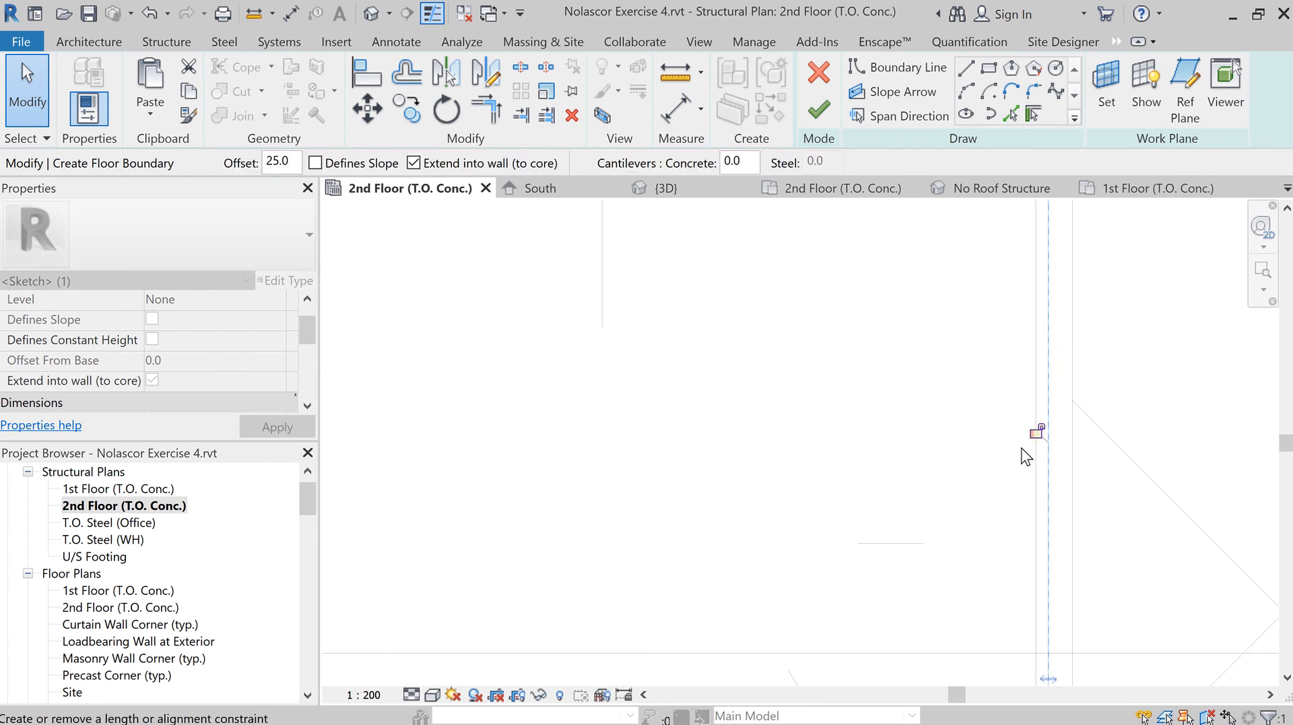
# Step: Move the top boundary line down to the wall's layer line at a 25.0 offset
pyautogui.scroll(-1, 1017, 451)
pyautogui.scroll(-3, 1002, 451)
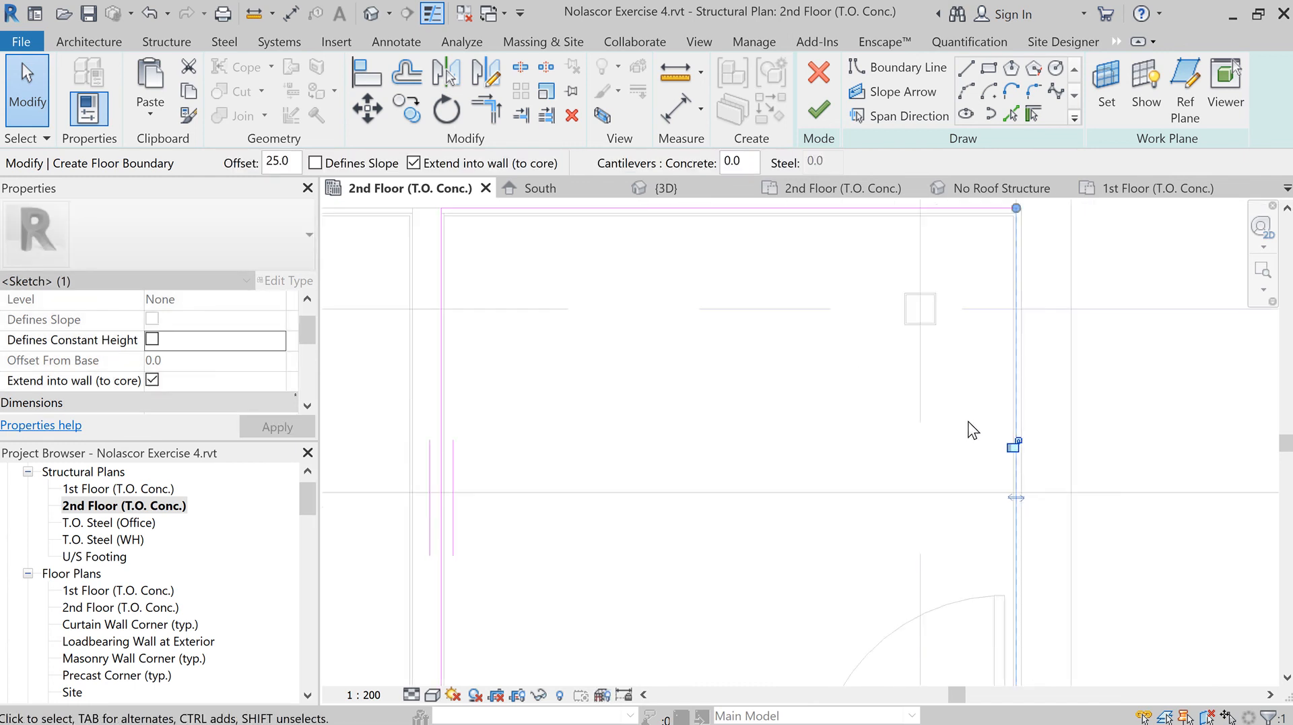
pyautogui.moveTo(867, 424); pyautogui.dragTo(941, 564, button='middle')
pyautogui.scroll(5, 793, 357)
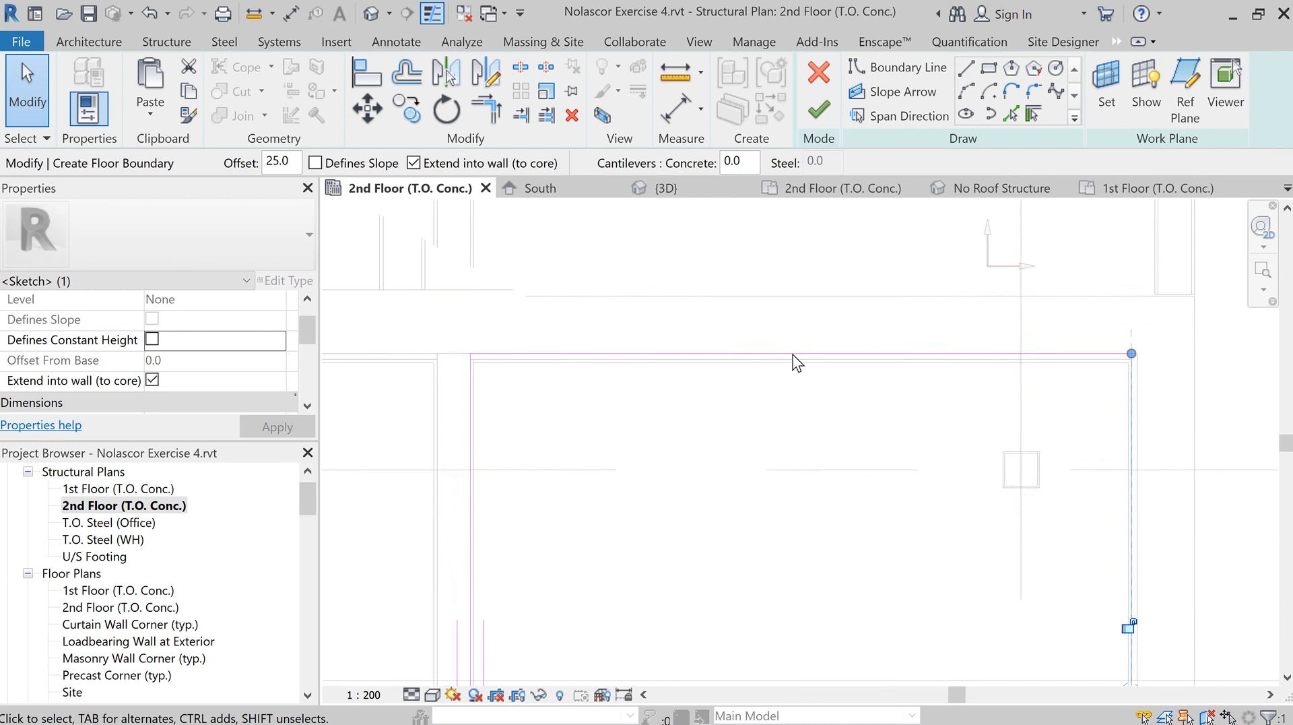
pyautogui.scroll(-1, 793, 370)
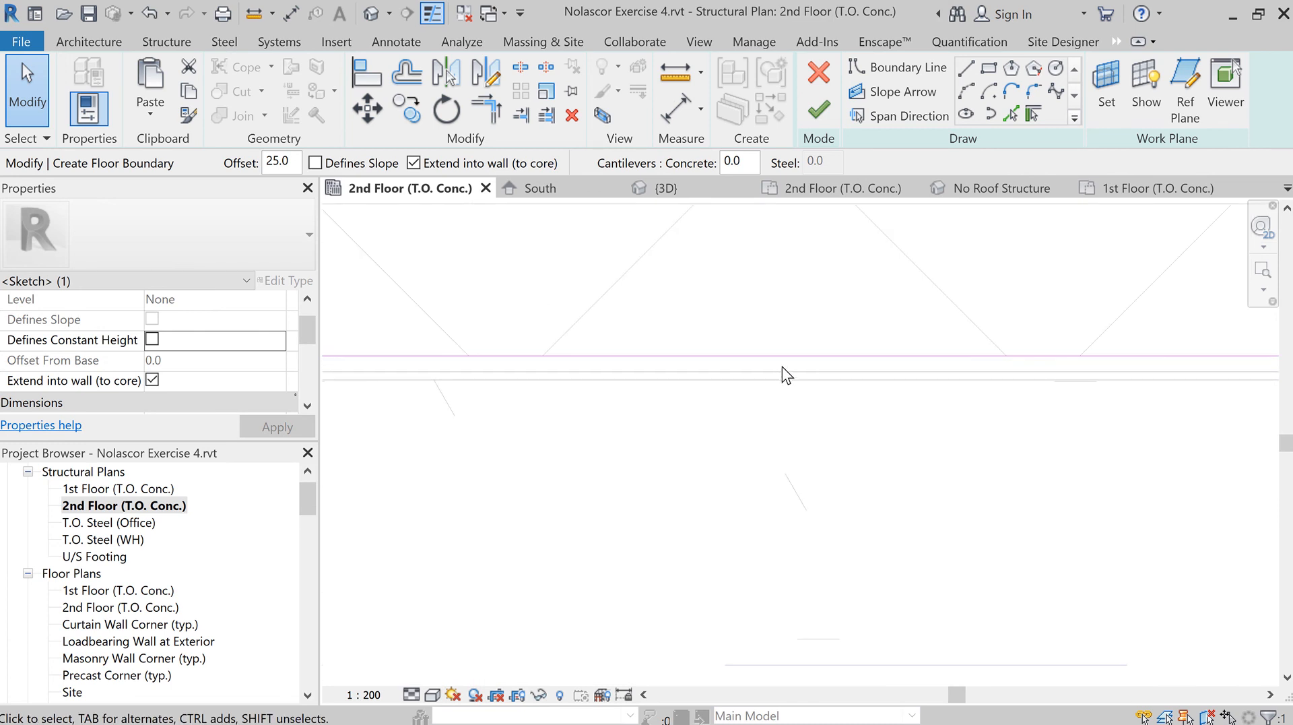
pyautogui.click(792, 366)
pyautogui.moveTo(788, 367); pyautogui.dragTo(784, 378)
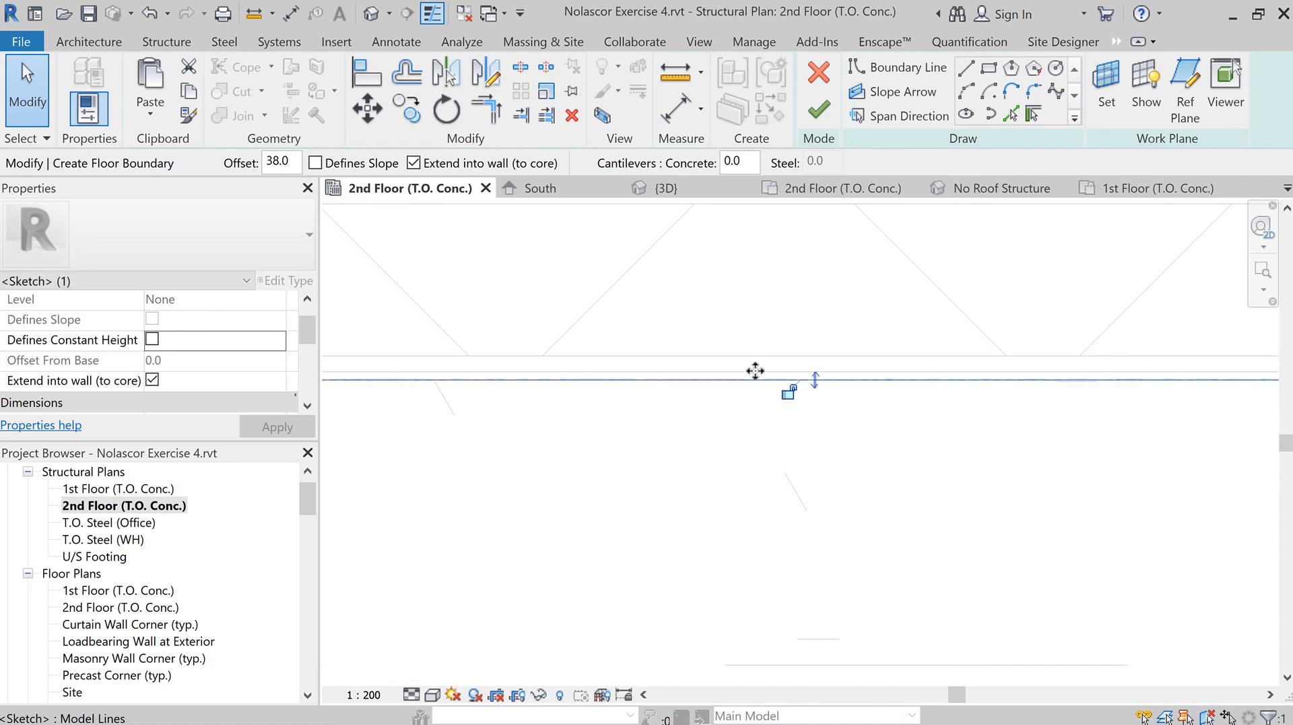
pyautogui.moveTo(758, 362)
pyautogui.mouseDown()
pyautogui.moveTo(756, 413)
pyautogui.moveTo(765, 375)
pyautogui.mouseUp()
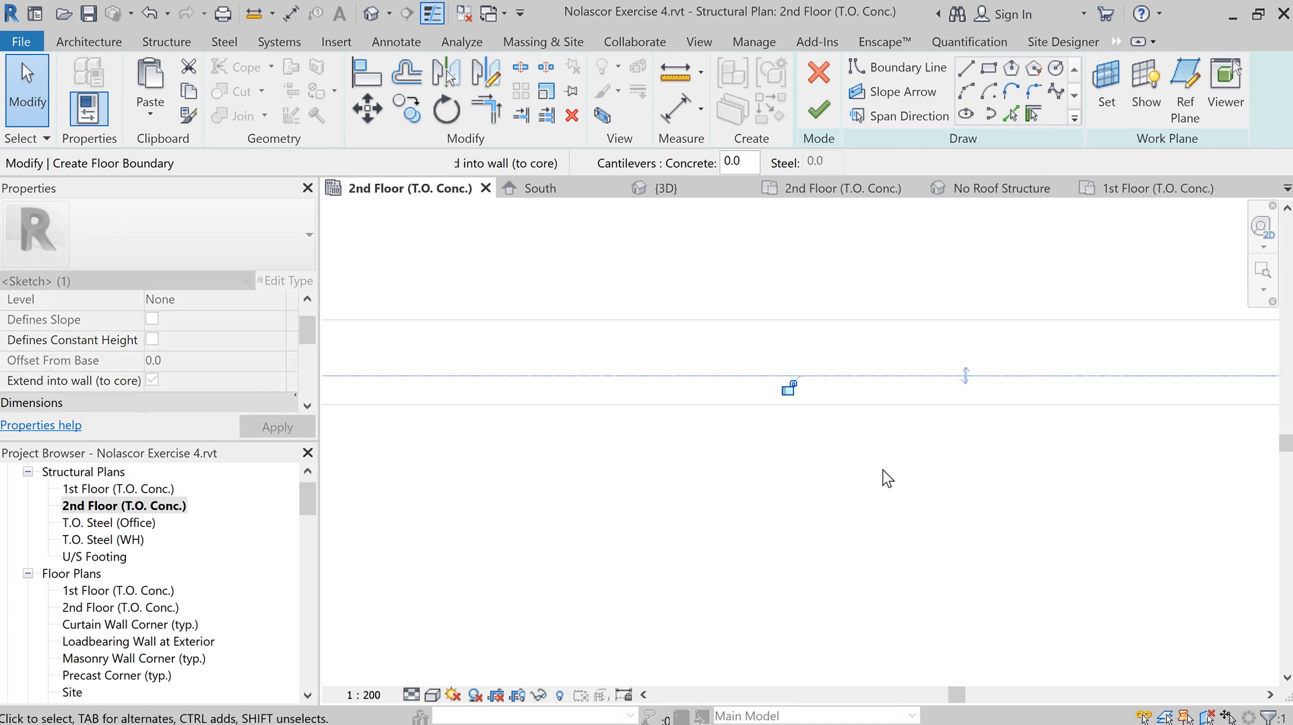
pyautogui.scroll(-5, 888, 478)
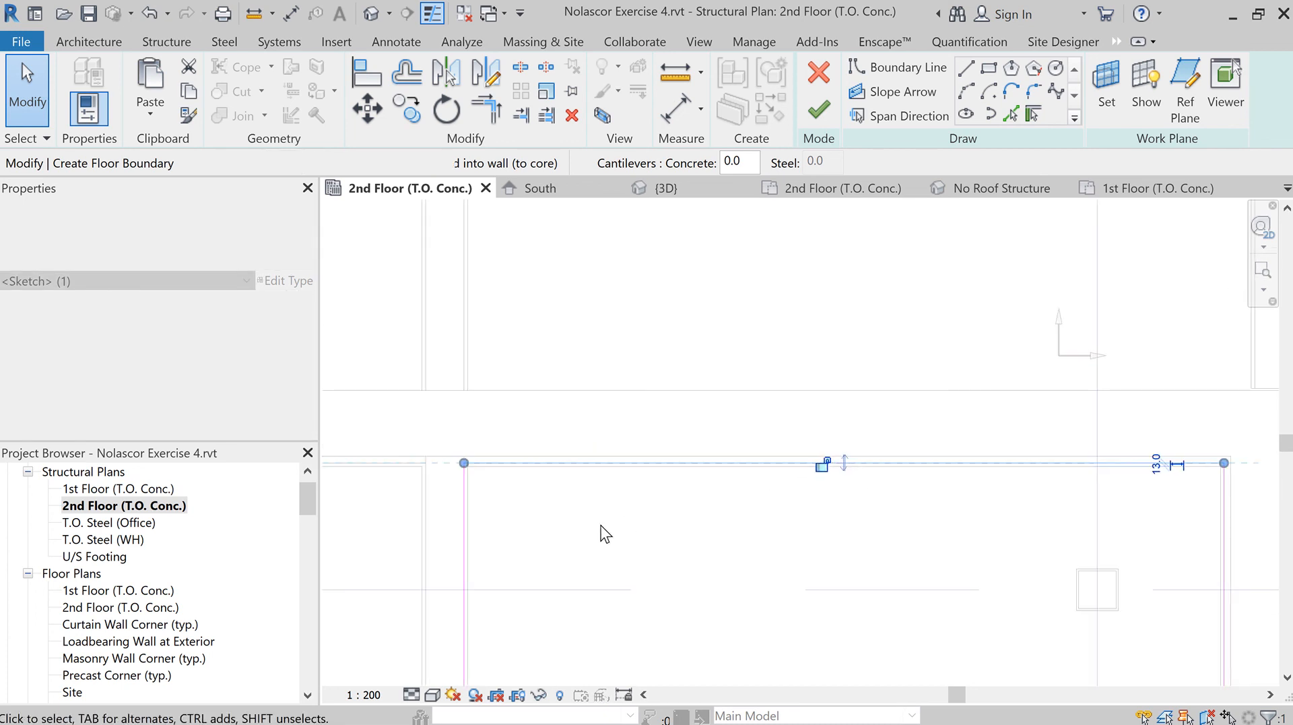
pyautogui.scroll(-2, 605, 532)
pyautogui.moveTo(629, 519); pyautogui.dragTo(754, 472, button='middle')
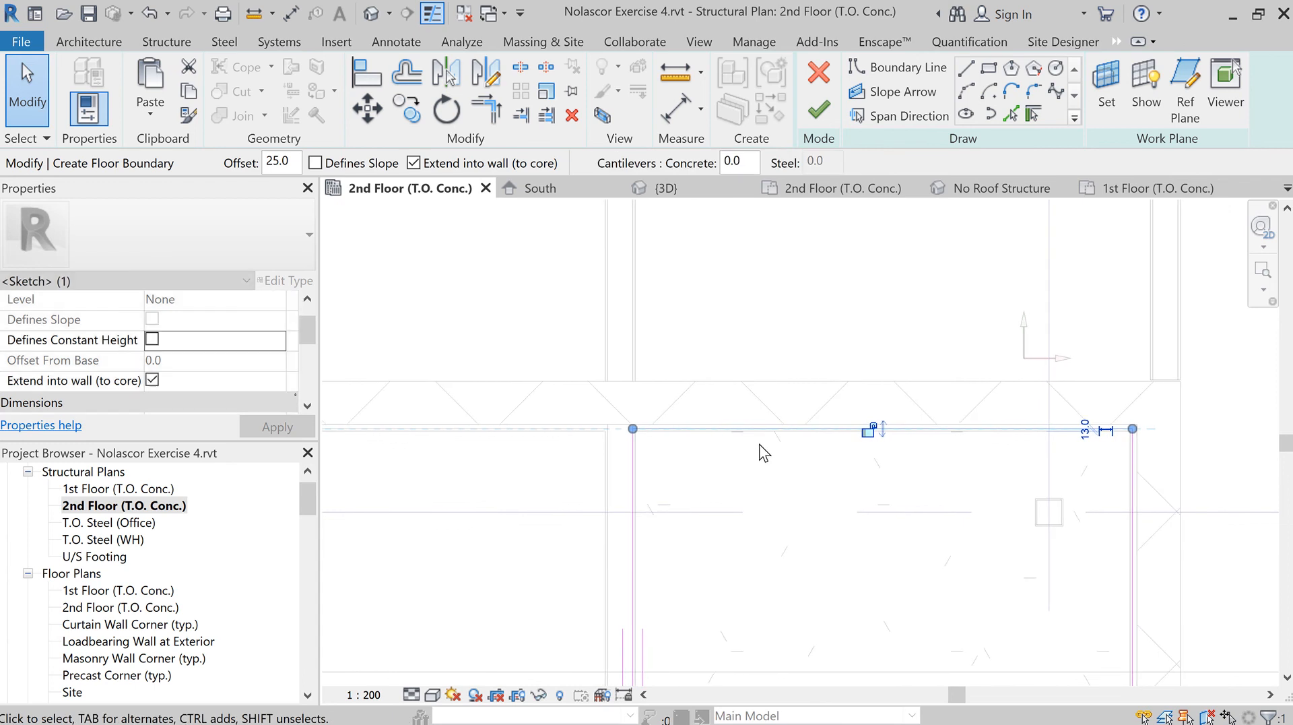
# Step: Finish the 15mm VCT floor sketch and decline joining geometry and cutting the overlapping volume out of the walls
pyautogui.click(819, 108)
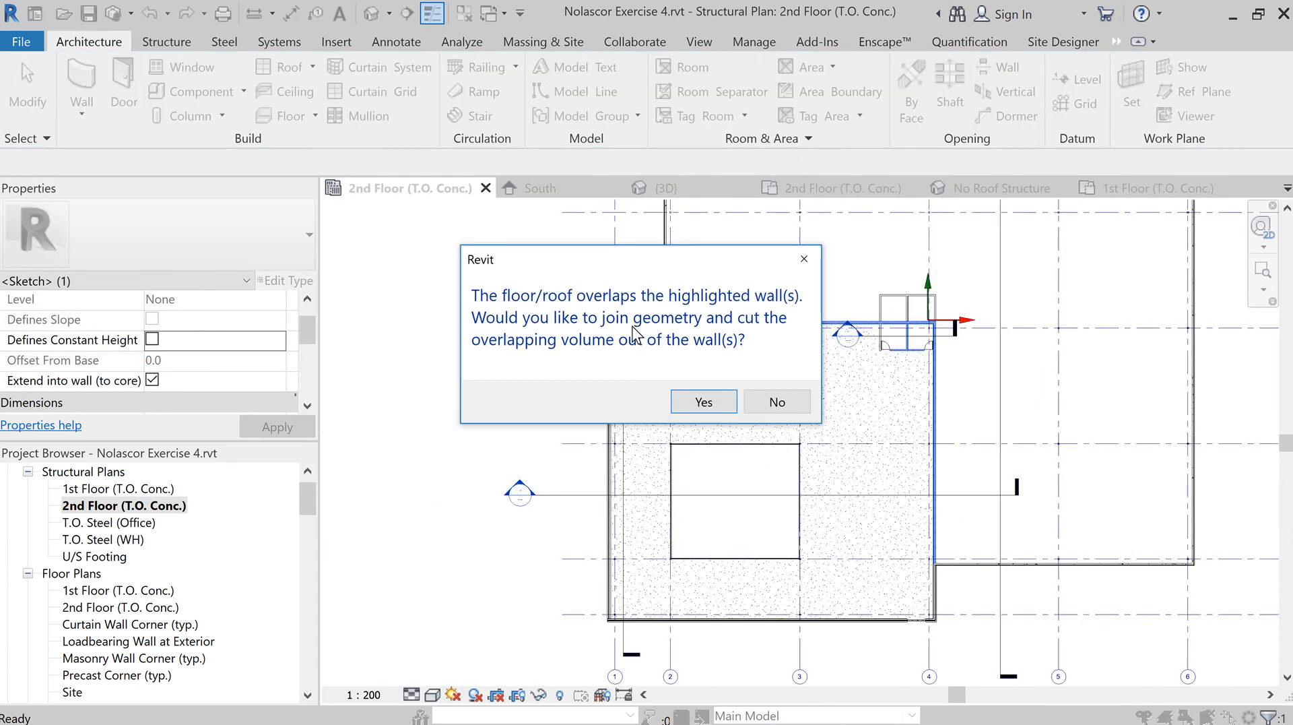
pyautogui.click(776, 404)
pyautogui.scroll(5, 771, 404)
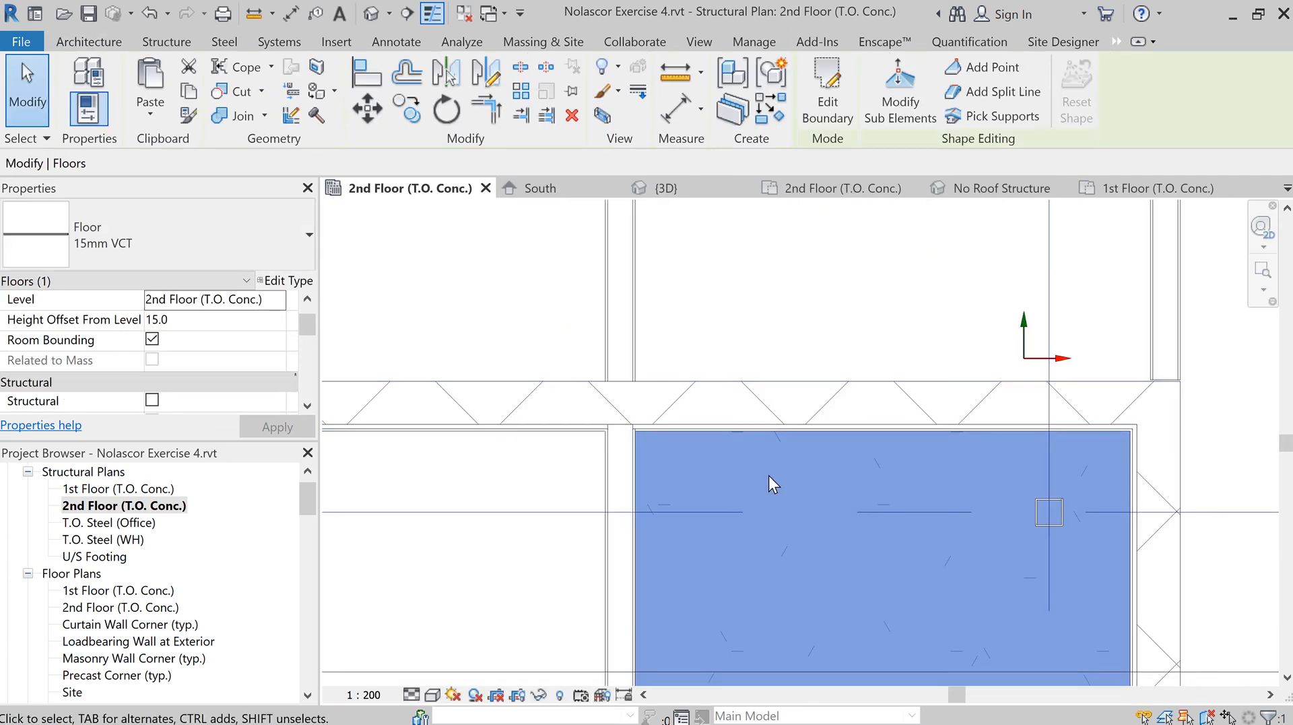
pyautogui.scroll(-5, 799, 506)
pyautogui.moveTo(833, 501); pyautogui.dragTo(872, 385, button='middle')
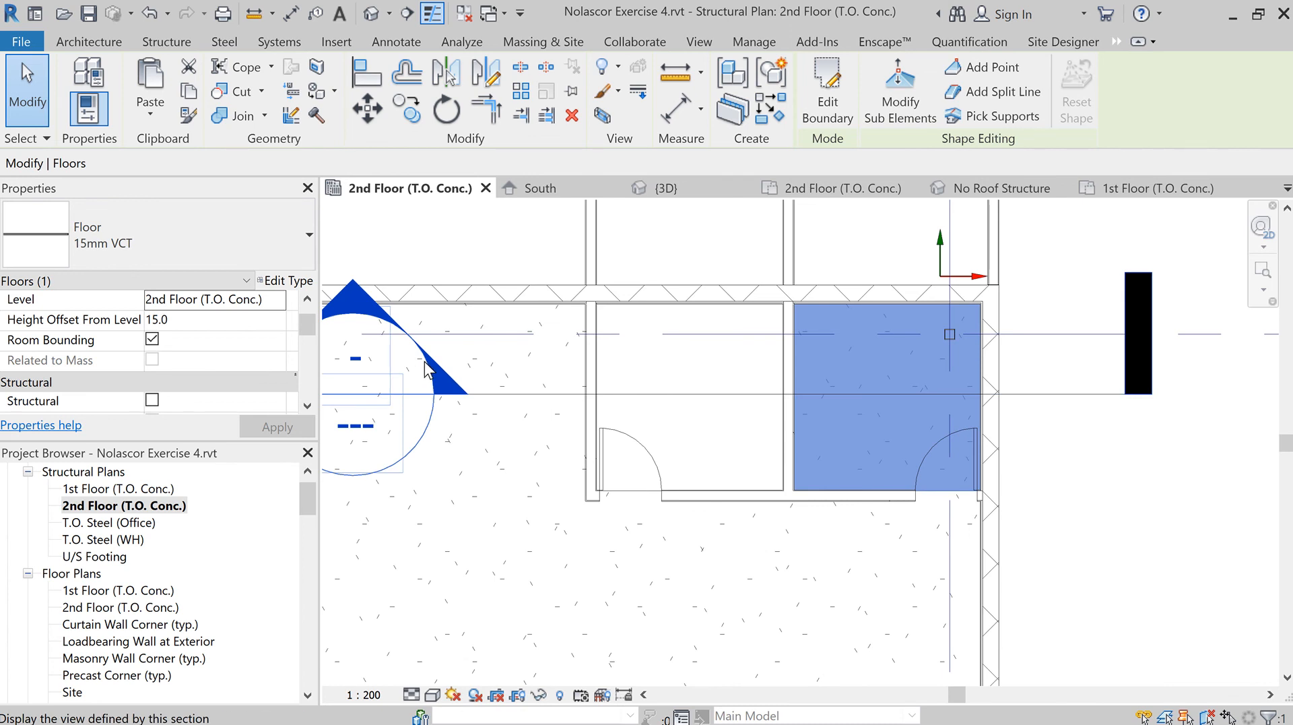
# Step: Open the section through the two small rooms and check both second-floor VCT finish floors above the slab
pyautogui.click(447, 431)
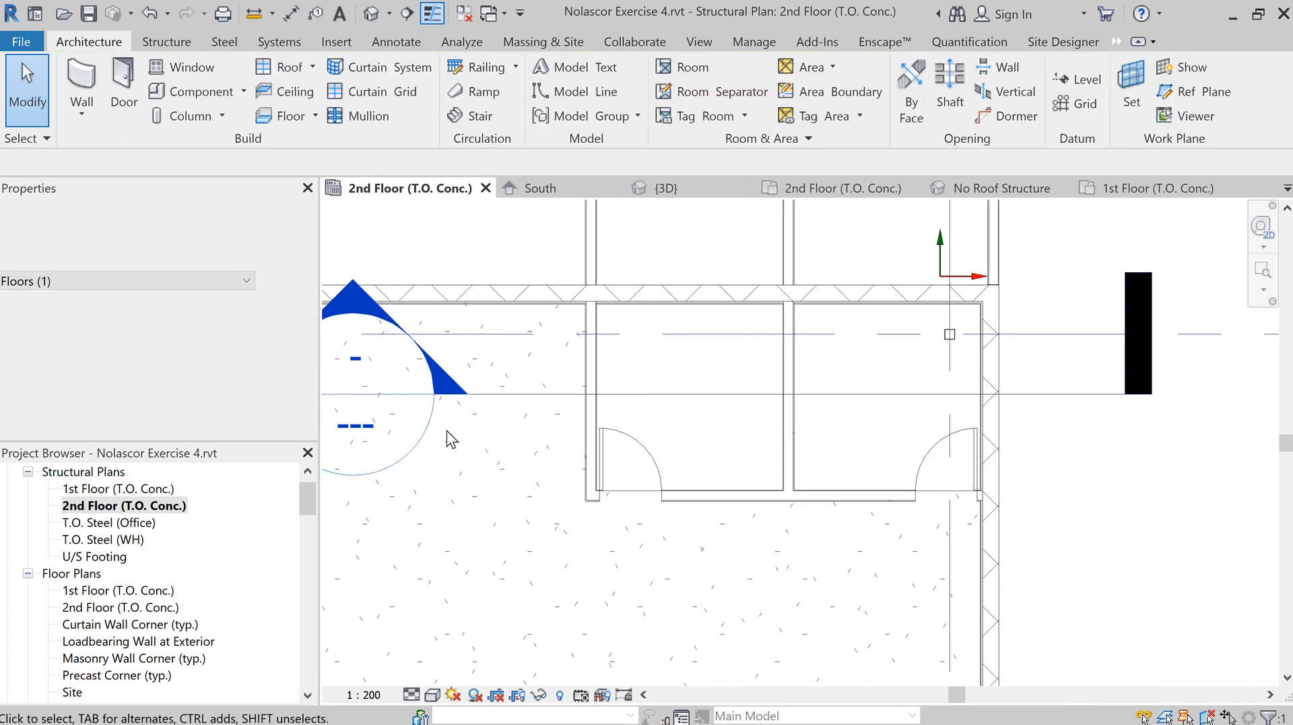
pyautogui.doubleClick(433, 379)
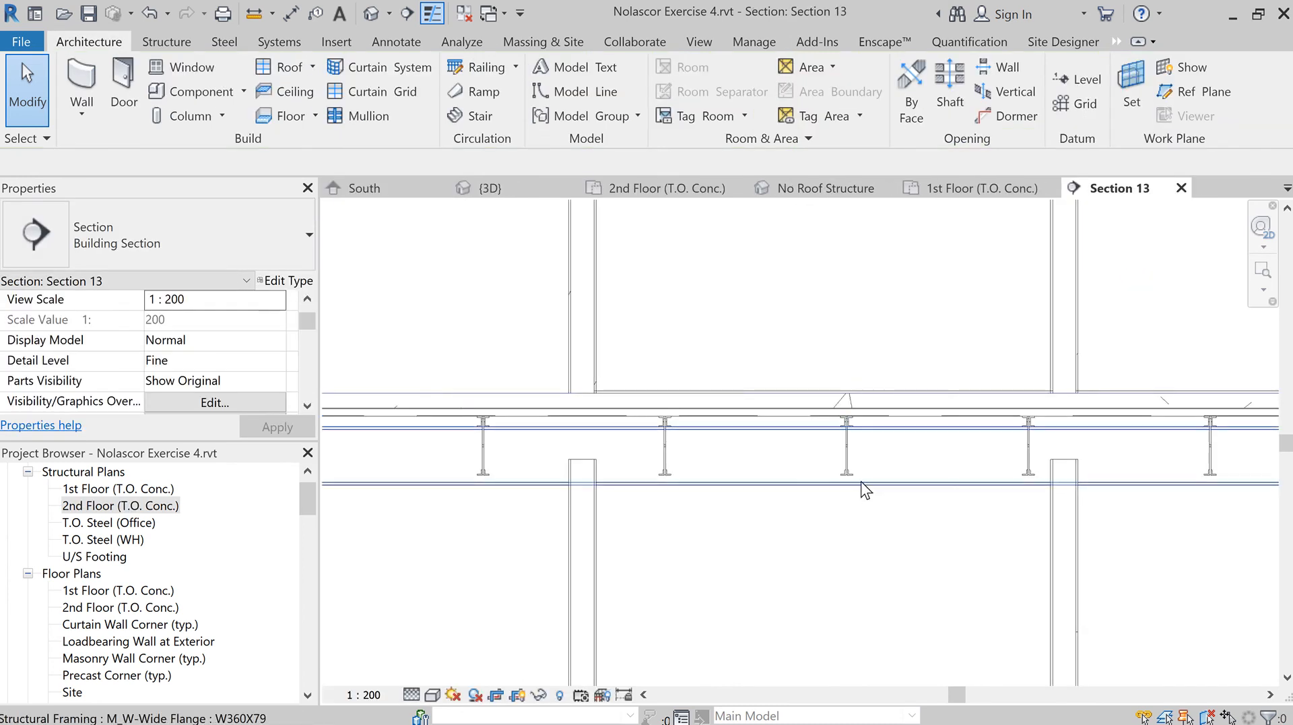
pyautogui.moveTo(989, 504); pyautogui.dragTo(869, 559, button='middle')
pyautogui.scroll(-2, 733, 612)
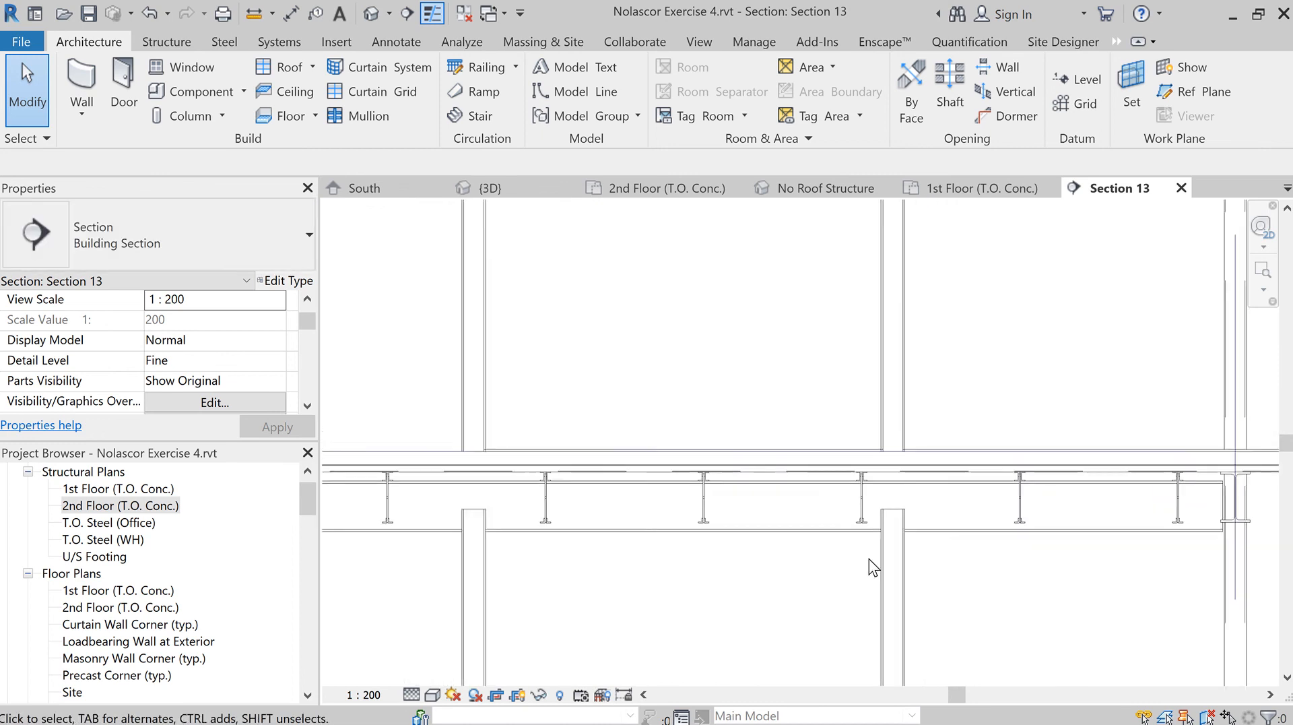
pyautogui.click(1044, 462)
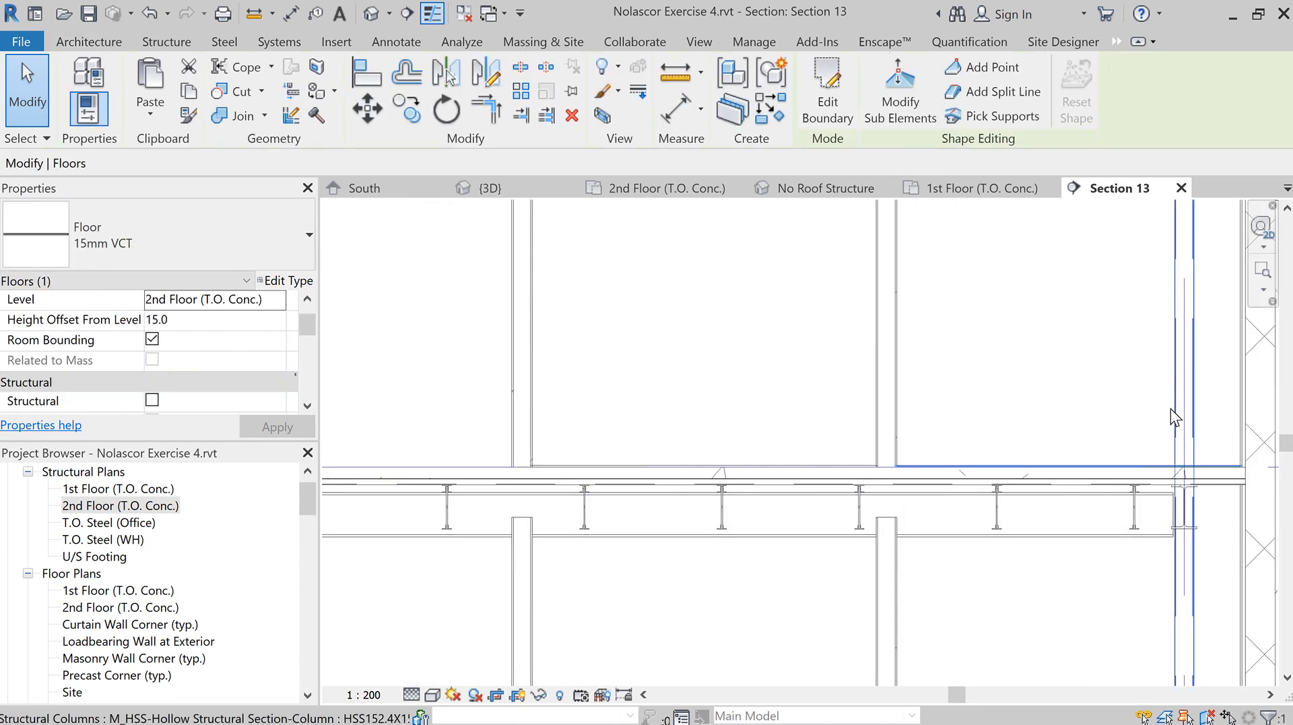
pyautogui.click(769, 465)
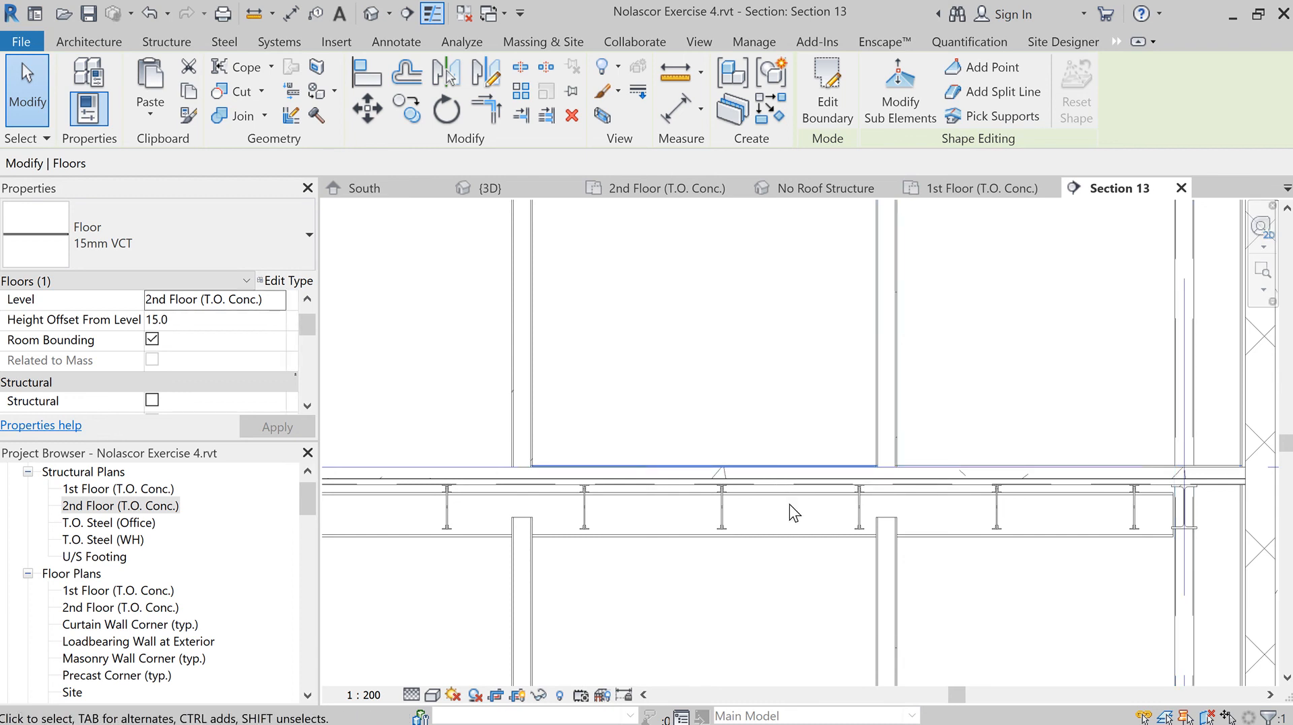
pyautogui.scroll(-5, 791, 509)
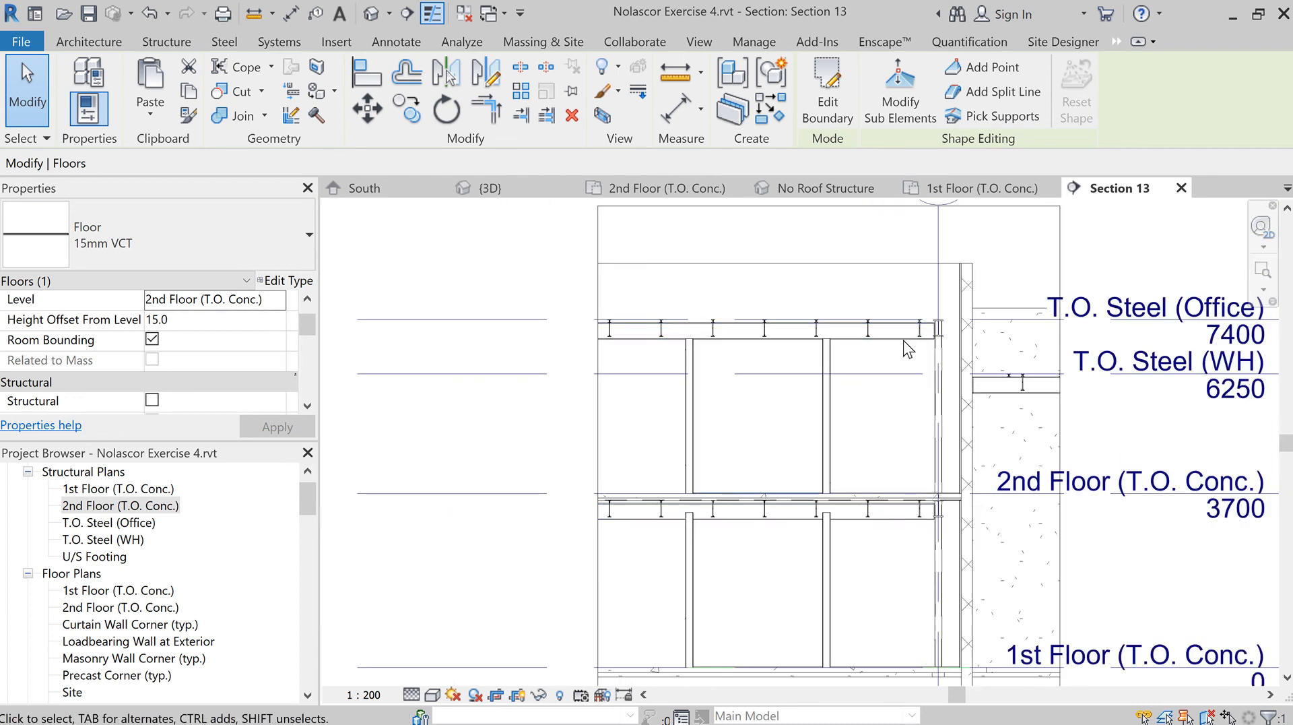
# Step: Switch to the No Roof Structure 3D view and examine the second-floor finish floors within the whole building
pyautogui.click(836, 193)
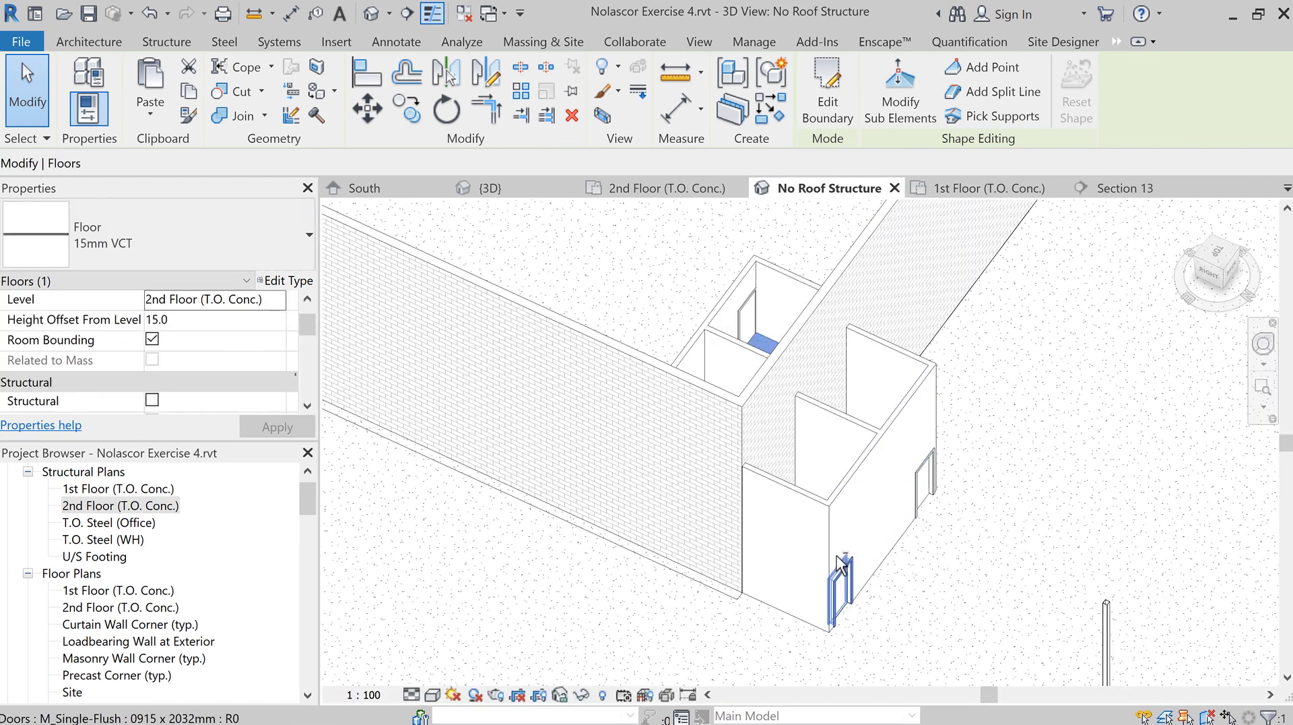
pyautogui.keyDown('shift'); pyautogui.moveTo(840, 564); pyautogui.dragTo(961, 593, button='middle'); pyautogui.keyUp('shift')
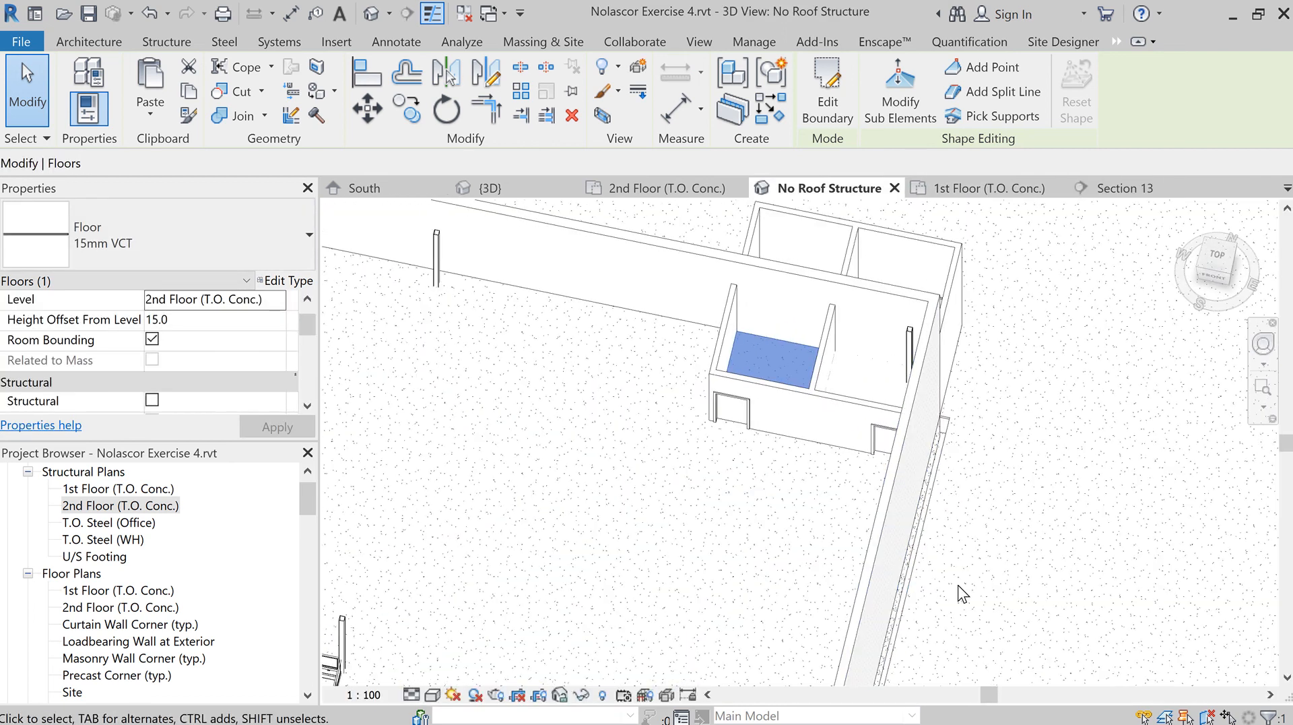
pyautogui.moveTo(938, 548); pyautogui.dragTo(823, 594, button='middle')
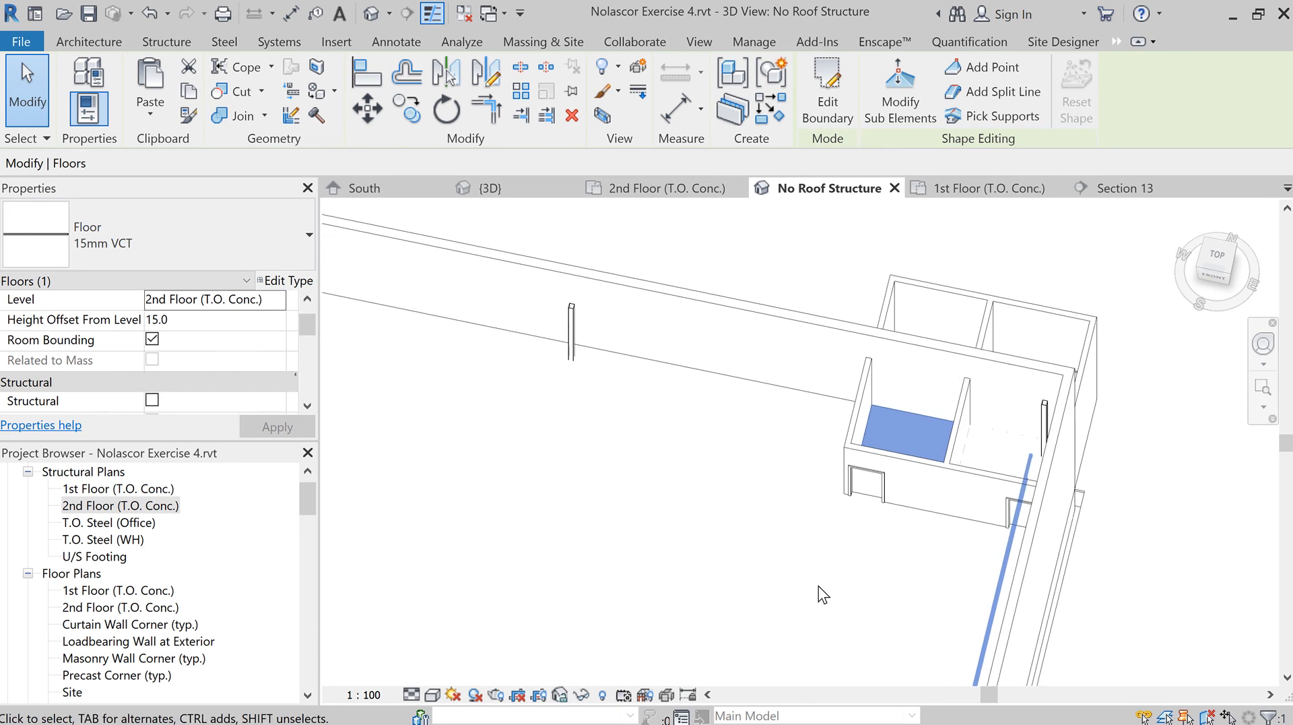
pyautogui.scroll(-6, 818, 589)
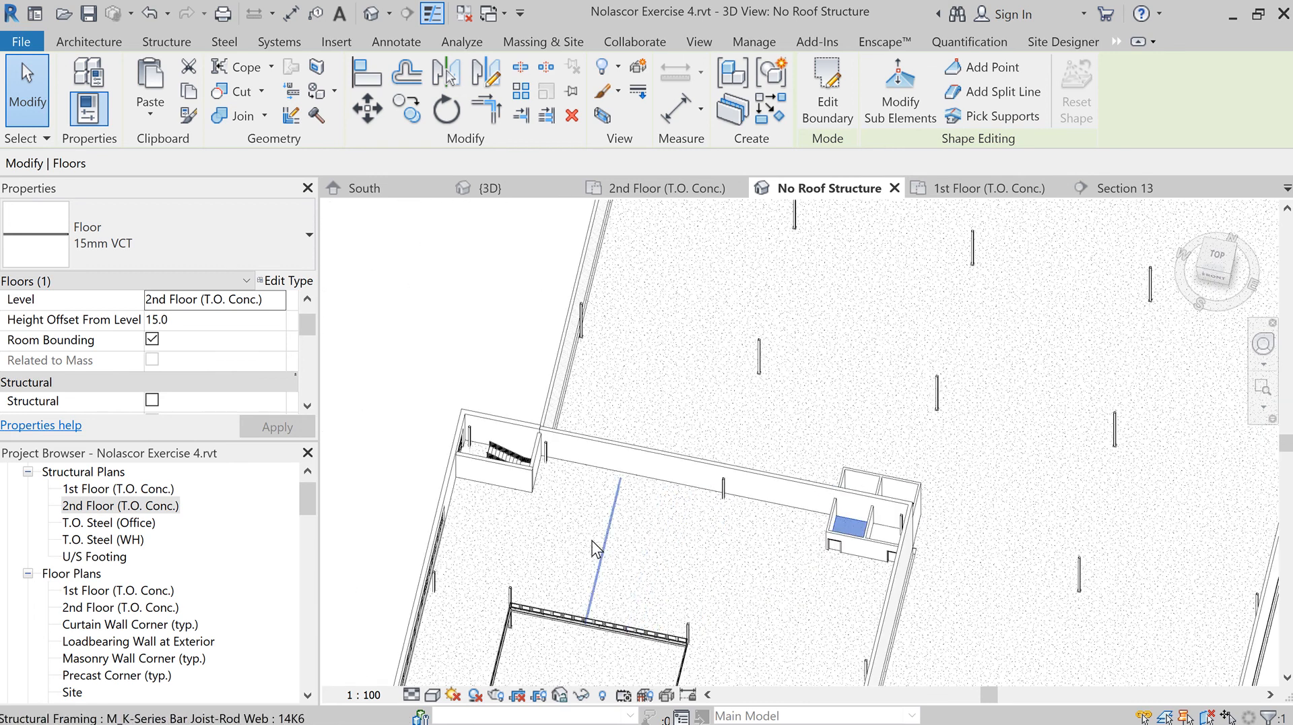
pyautogui.scroll(-2, 731, 582)
pyautogui.moveTo(743, 598); pyautogui.dragTo(786, 410, button='middle')
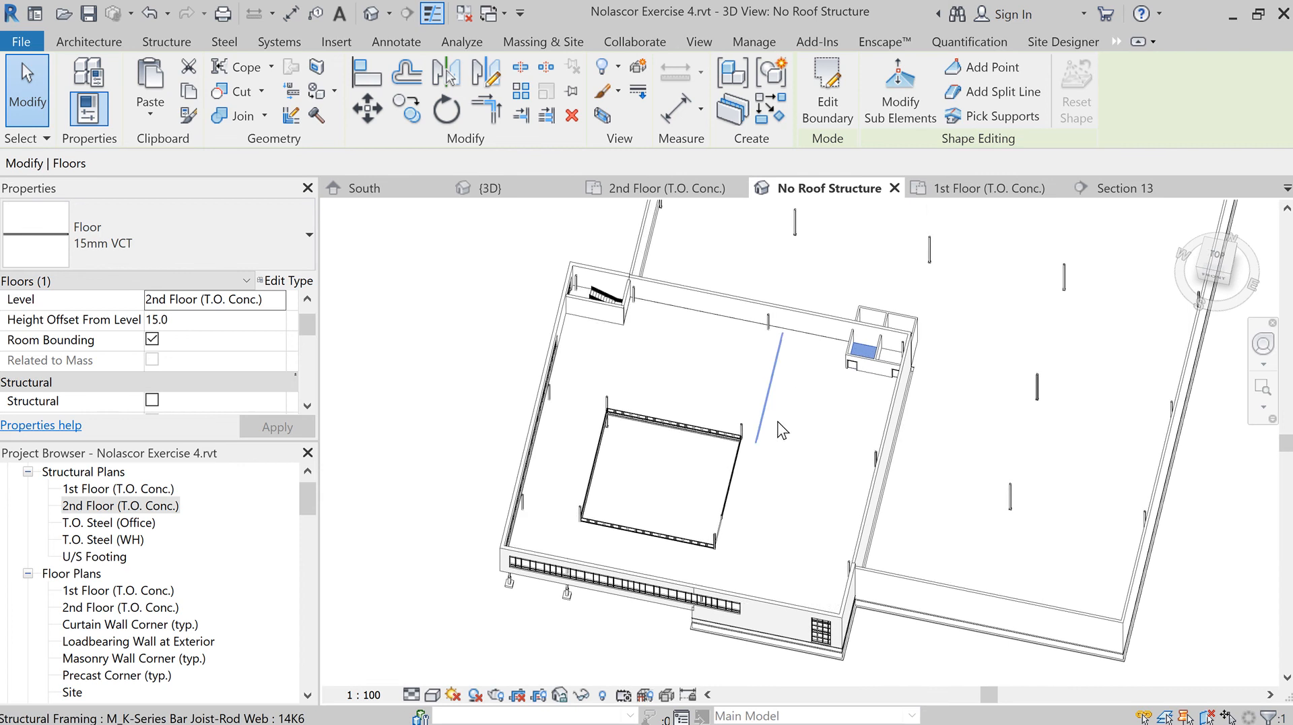
pyautogui.click(706, 564)
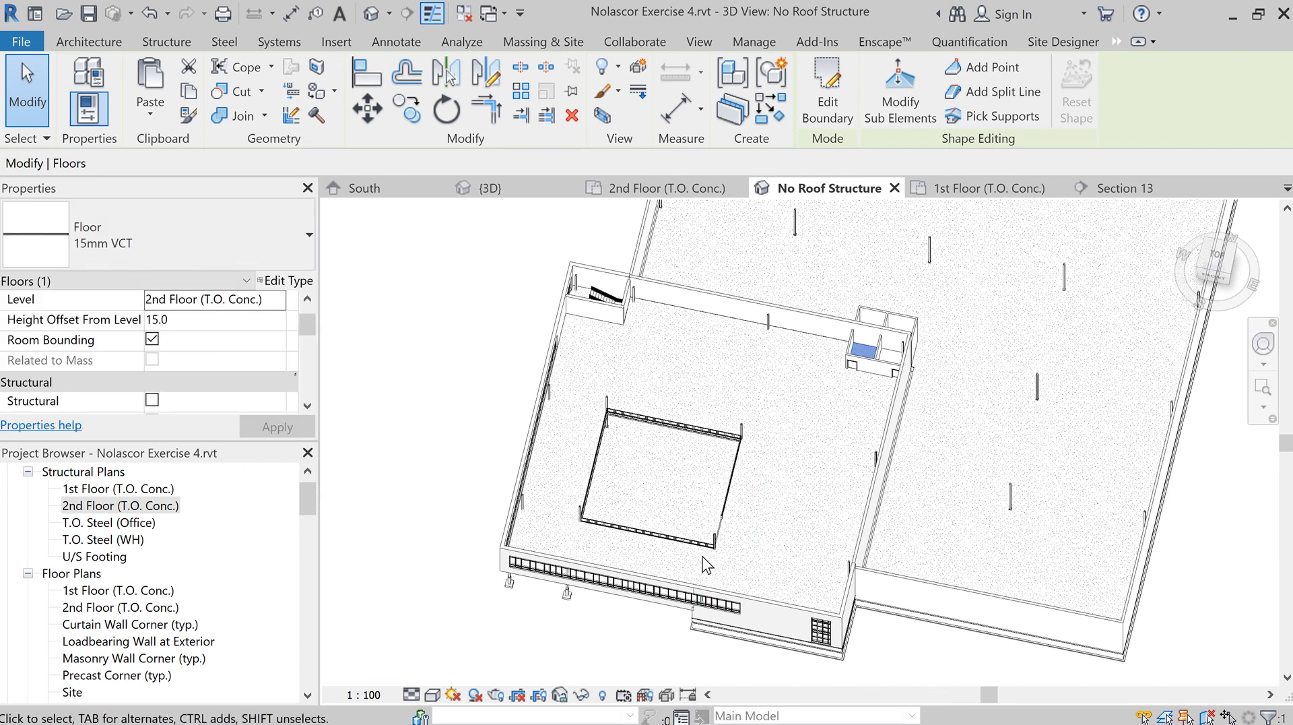